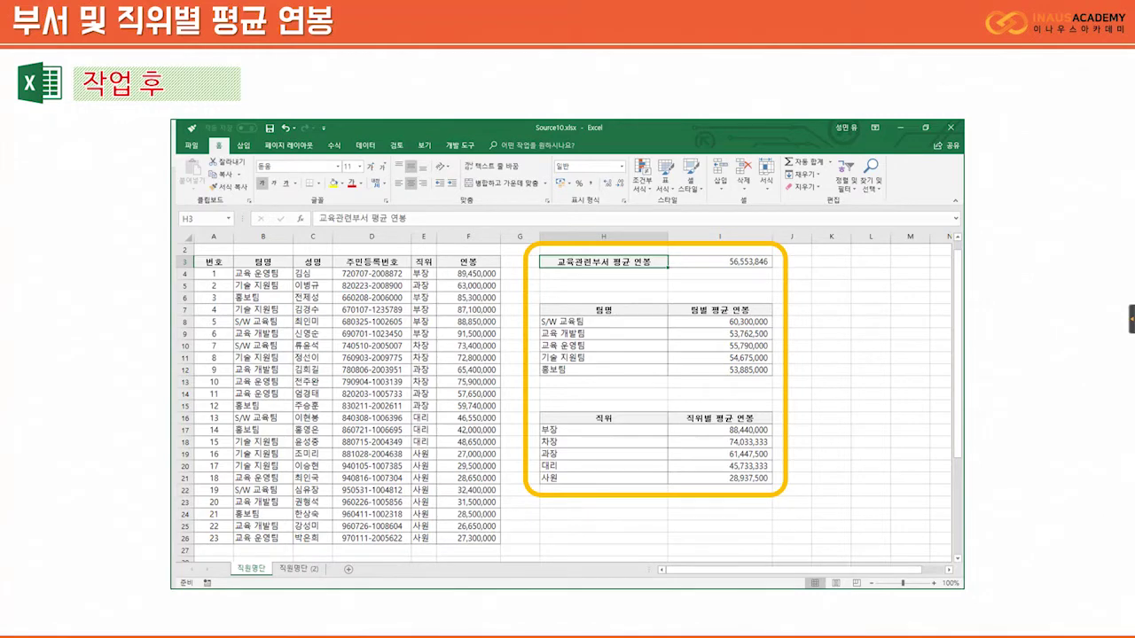
Switch to the Source10 workbook in Excel and start an AVERAGEIF formula in cell I3 beside 교육관련부서 평균 연봉.
{"action": "key", "text": "alt+Tab"}
{"action": "key", "text": "alt+Tab"}
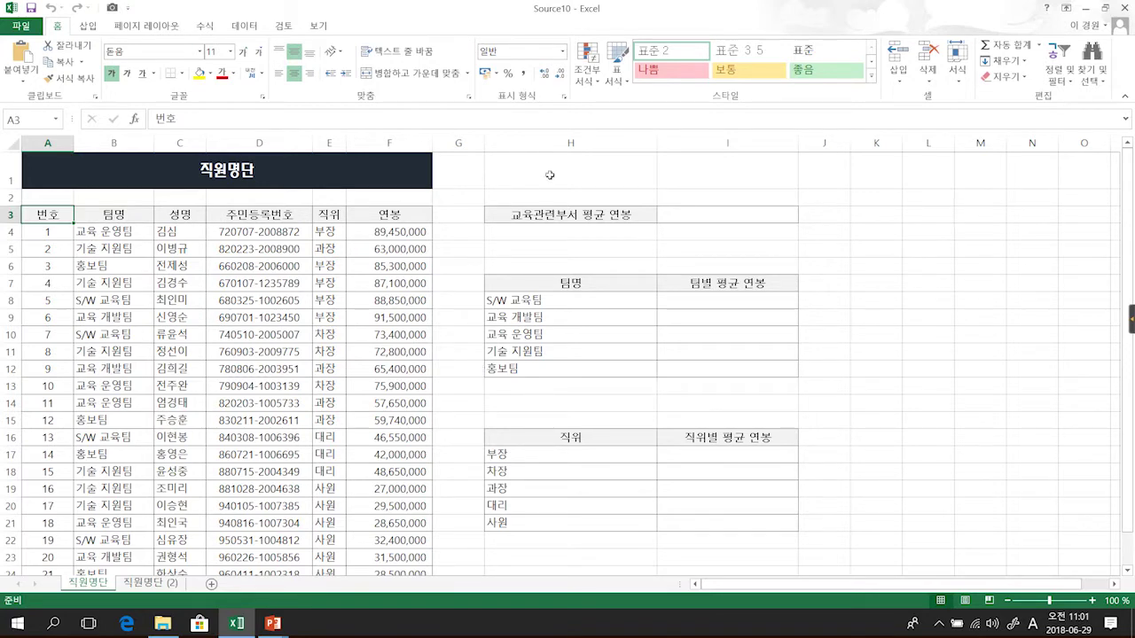
{"action": "key", "text": "ctrl+Right"}
{"action": "key", "text": "ctrl+Right"}
{"action": "key", "text": "Right"}
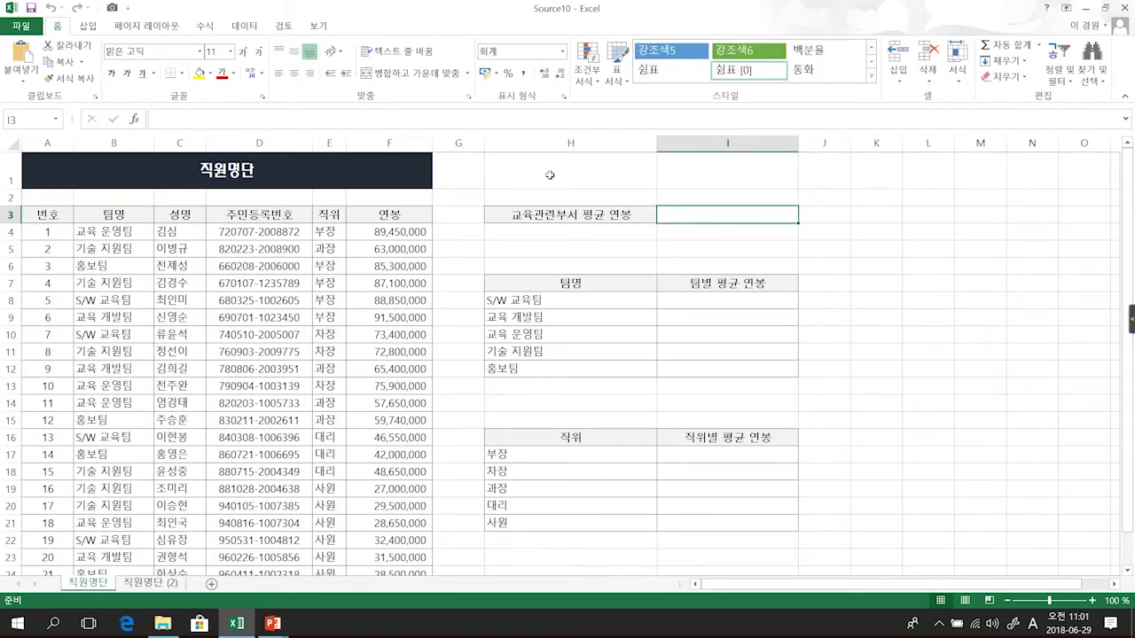
{"action": "scroll", "coordinate": [549, 175], "scroll_direction": "up", "scroll_amount": 1, "text": "ctrl"}
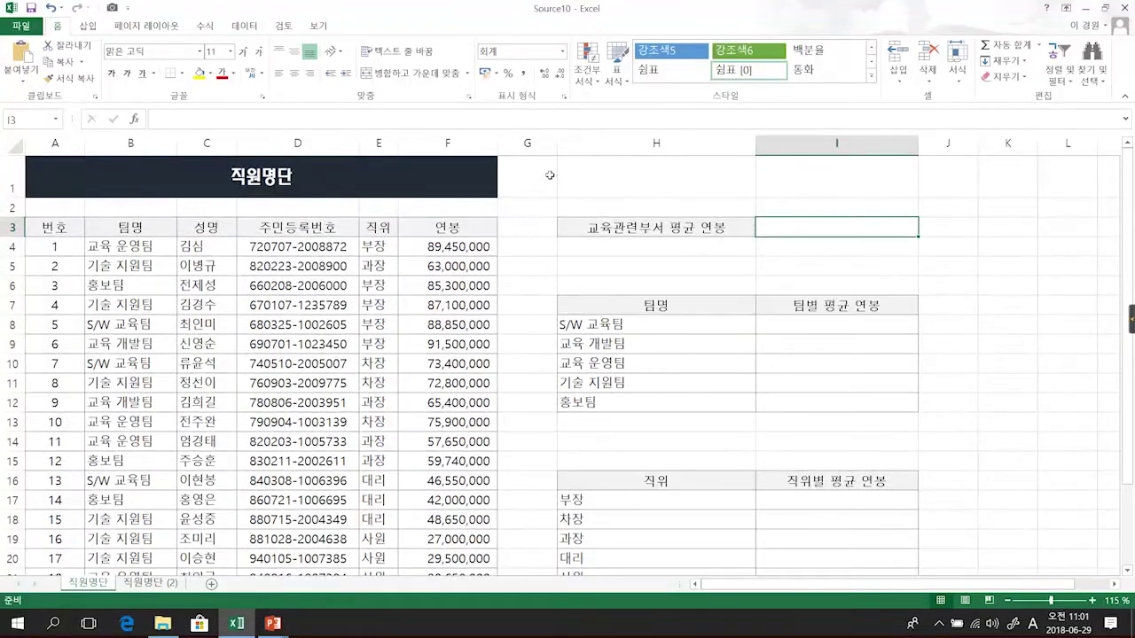
{"action": "type", "text": "="}
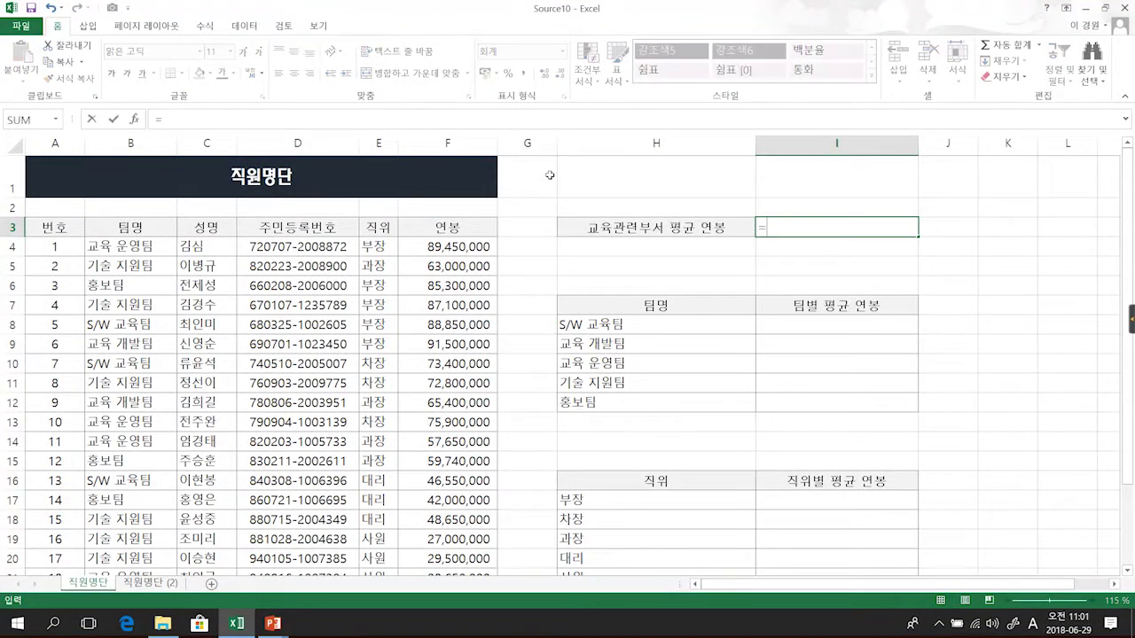
{"action": "type", "text": "AV"}
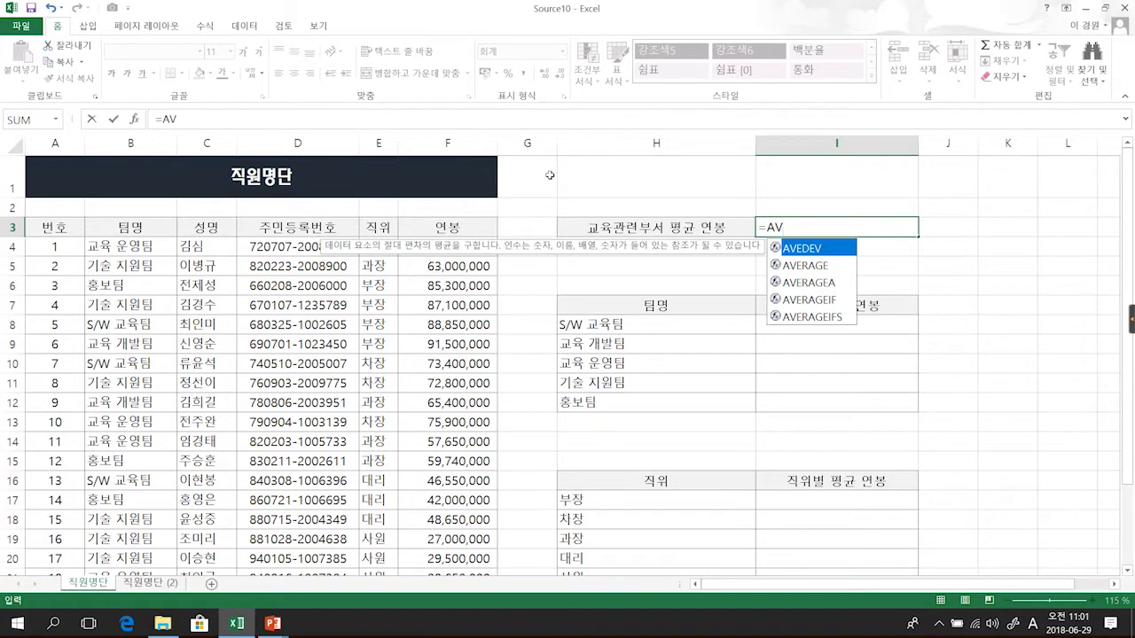
{"action": "key", "text": "Down"}
{"action": "key", "text": "Down"}
{"action": "key", "text": "Down"}
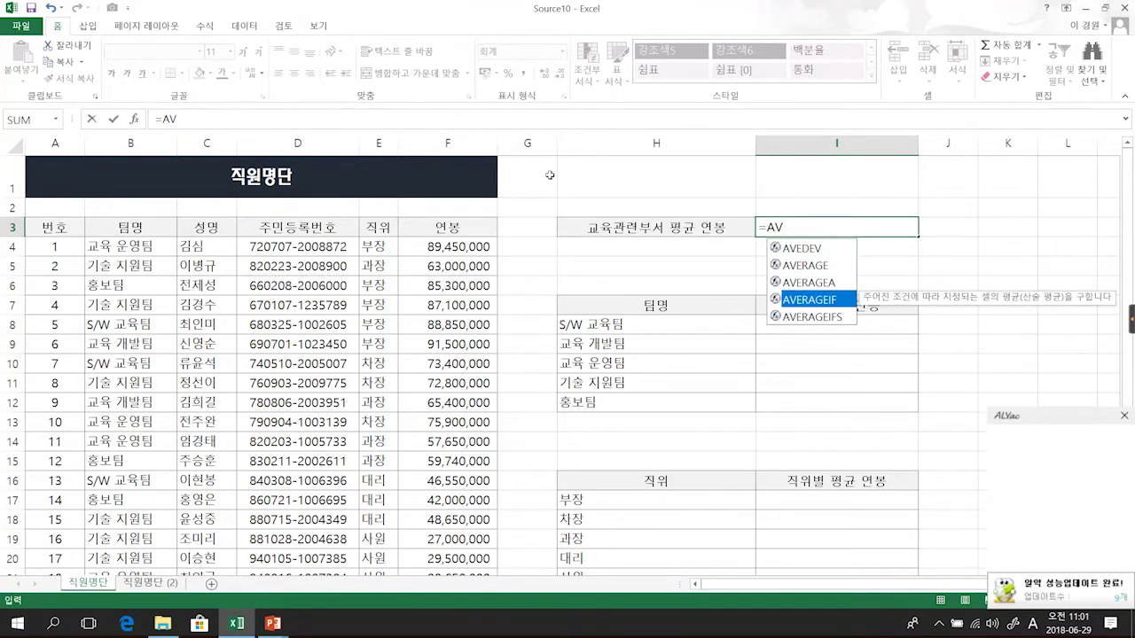
{"action": "key", "text": "Tab"}
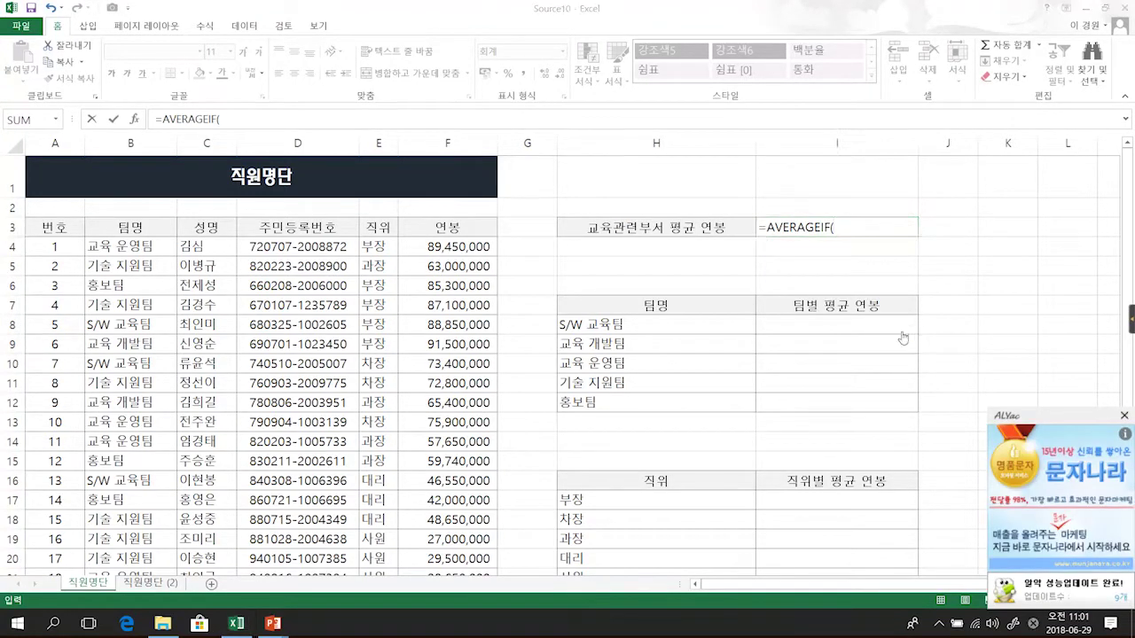
{"action": "left_click", "coordinate": [1124, 415]}
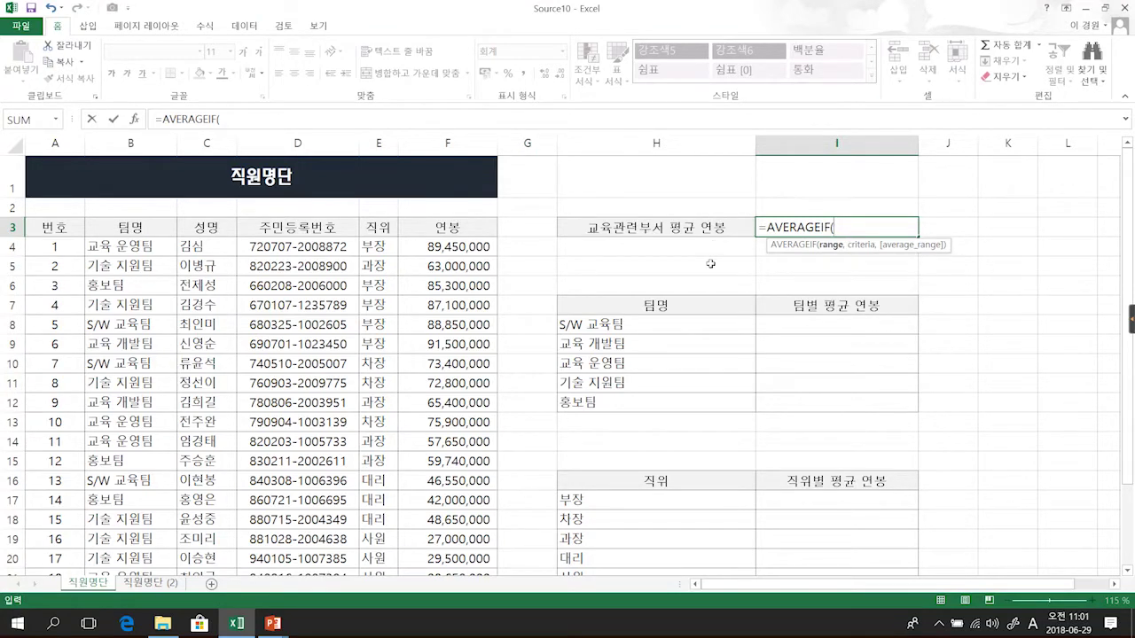
Review the AVERAGEIF argument slide (기본 개념) in the PowerPoint slide show, and return to the Source10 workbook in Excel.
{"action": "key", "text": "alt+Tab"}
{"action": "key", "text": "alt+Tab"}
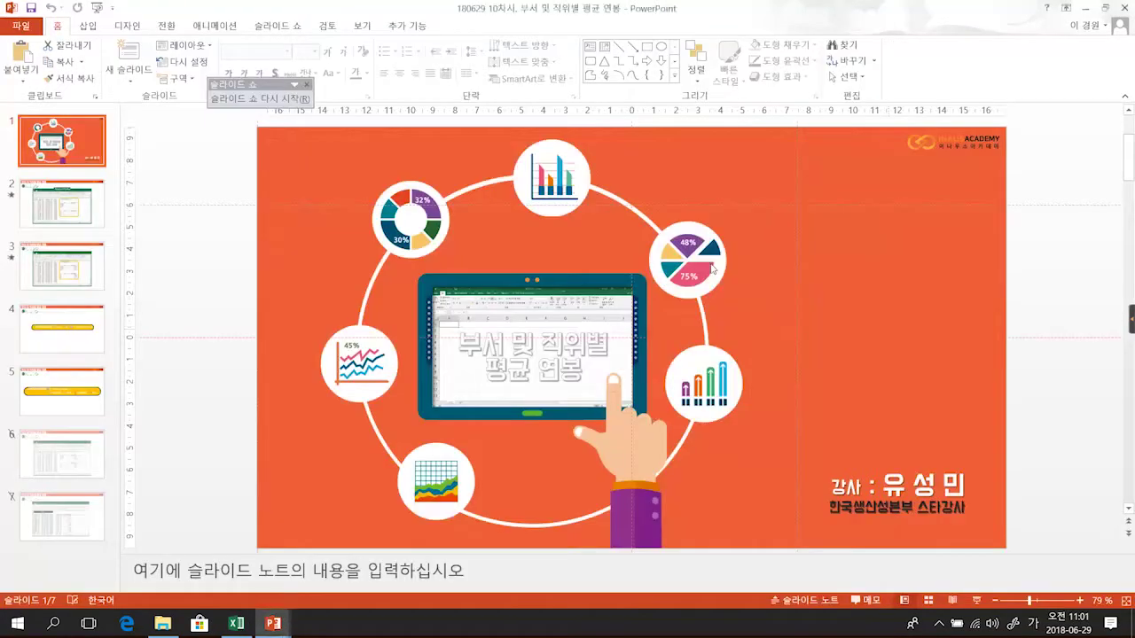
{"action": "scroll", "coordinate": [712, 269], "scroll_direction": "down", "scroll_amount": 4}
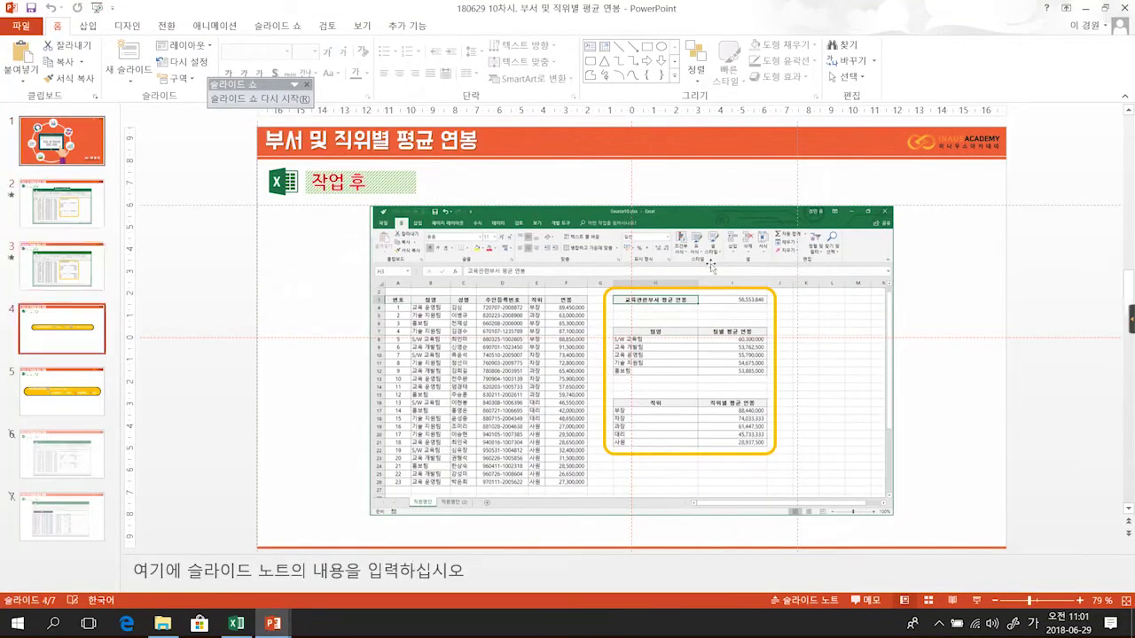
{"action": "key", "text": "shift+F5"}
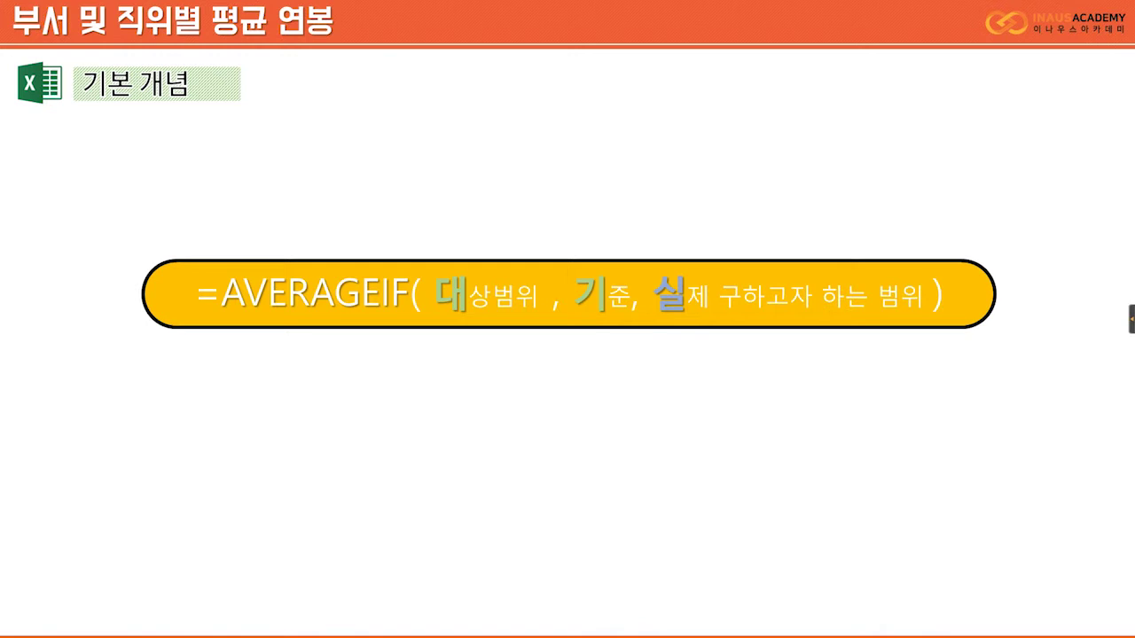
{"action": "key", "text": "alt+Tab"}
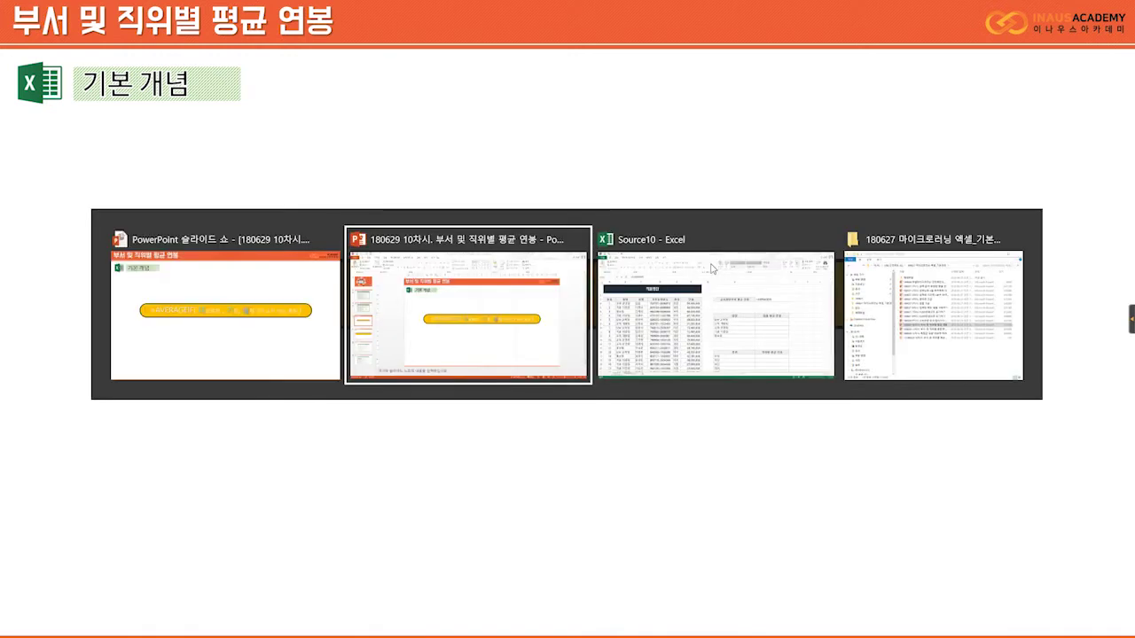
{"action": "left_click", "coordinate": [712, 268]}
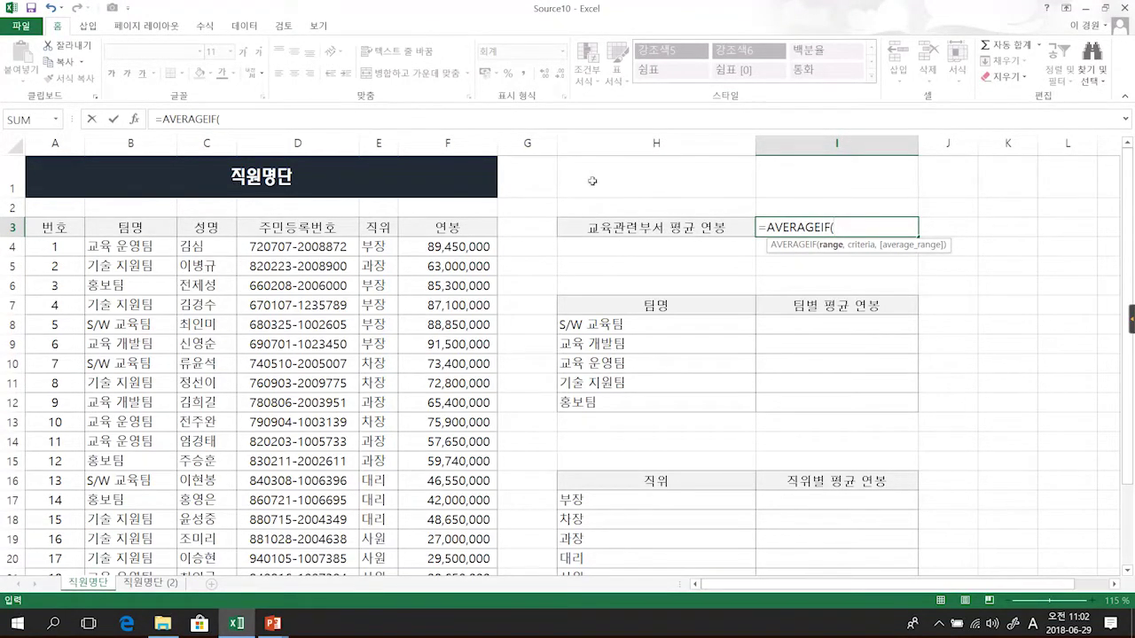
Set the AVERAGEIF criteria range to the 팀명 entries in B4:B26.
{"action": "left_click", "coordinate": [133, 245]}
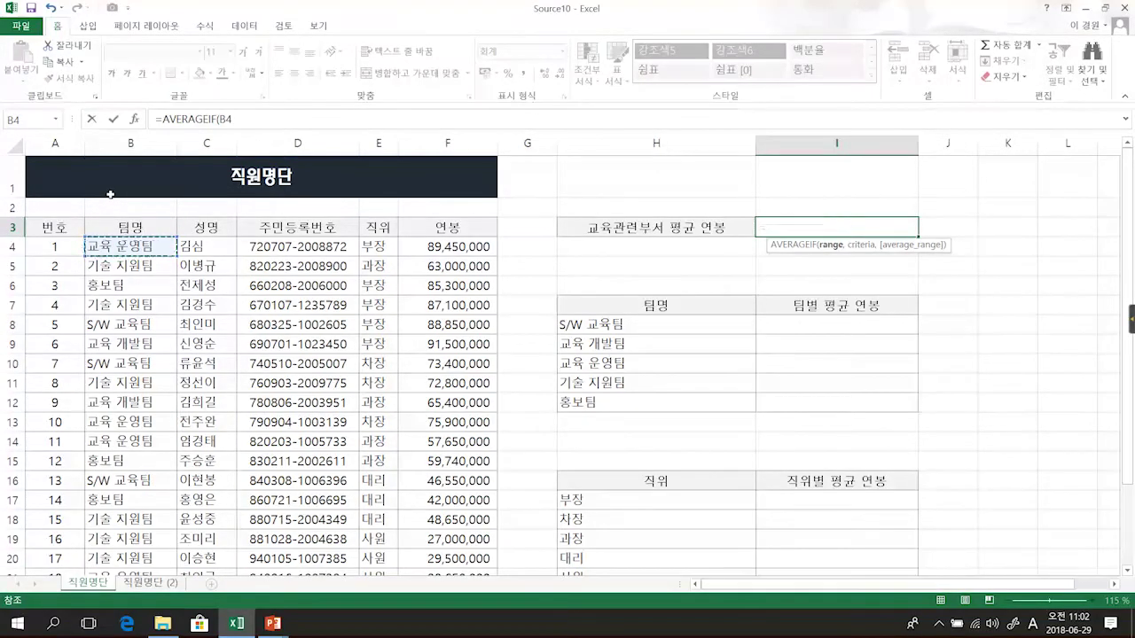
{"action": "key", "text": "ctrl+shift+Down"}
{"action": "scroll", "coordinate": [110, 193], "scroll_direction": "up", "scroll_amount": 2}
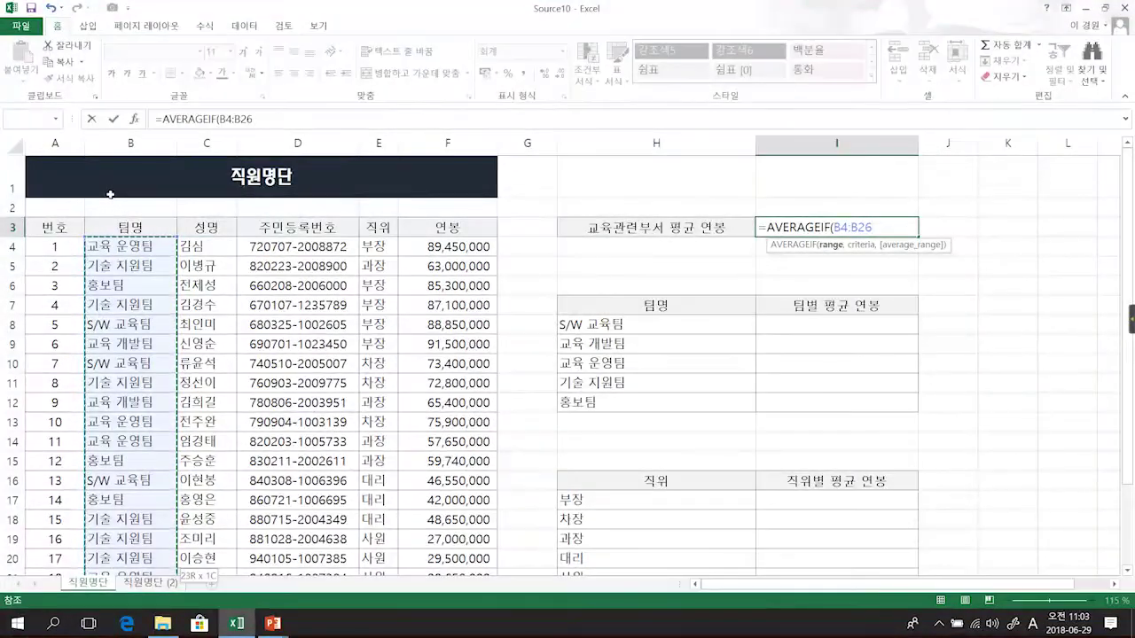
{"action": "type", "text": ","}
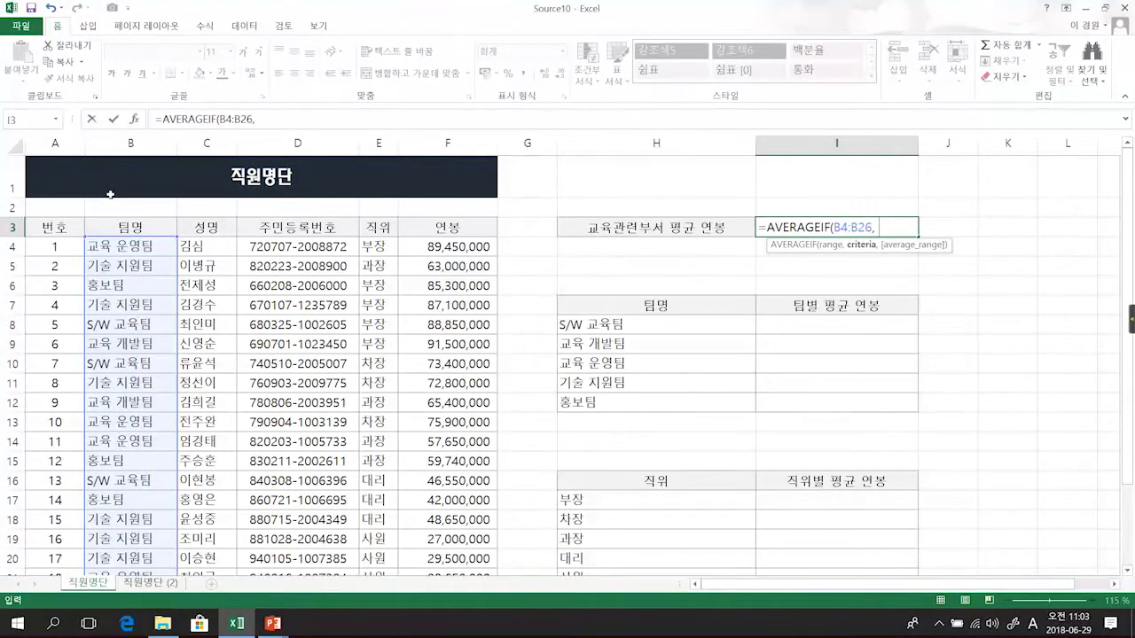
Add the wildcard criterion "*교육*" and enter the formula in I3 without an average range.
{"action": "type", "text": " \""}
{"action": "type", "text": "*"}
{"action": "key", "text": "Hangul"}
{"action": "type", "text": "교육"}
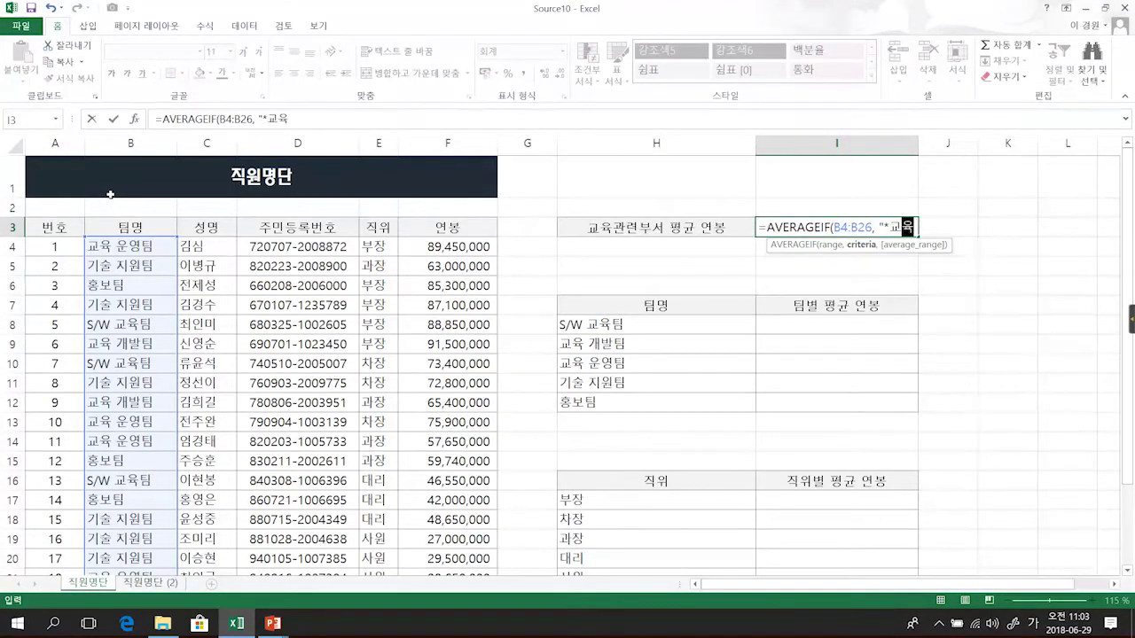
{"action": "type", "text": "*"}
{"action": "type", "text": "\""}
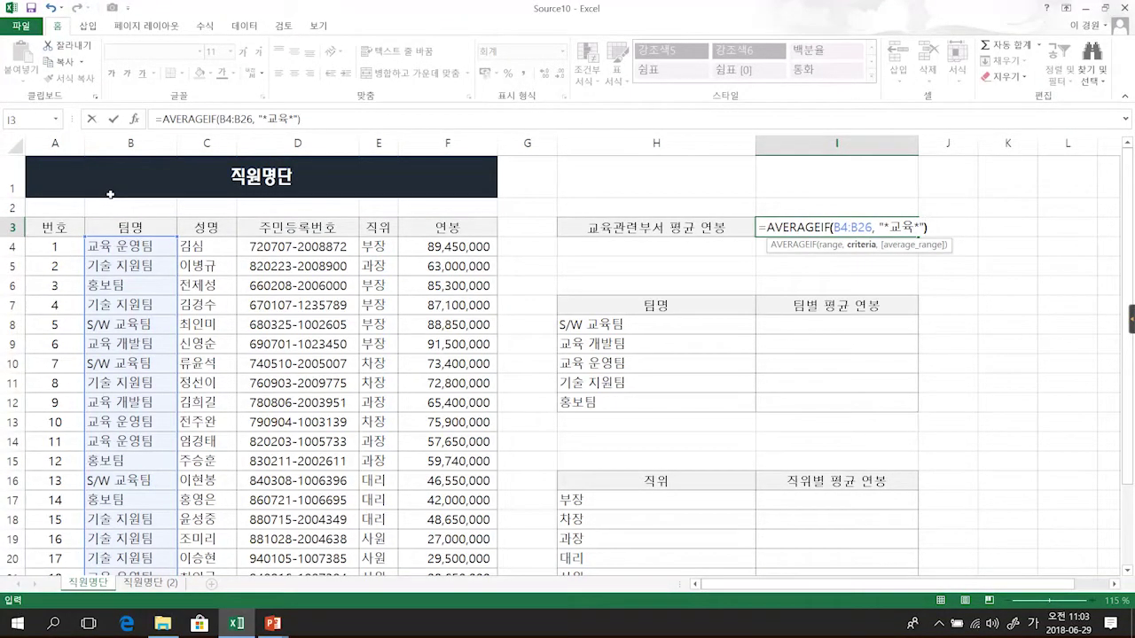
{"action": "type", "text": ")"}
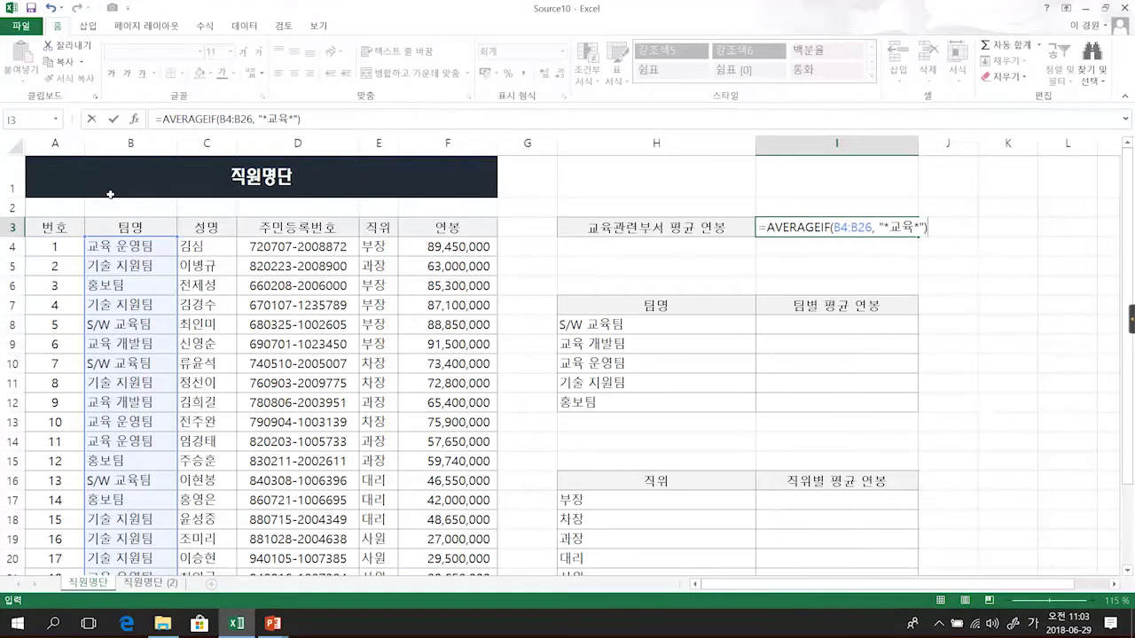
{"action": "key", "text": "ctrl+Return"}
{"action": "key", "text": "Return"}
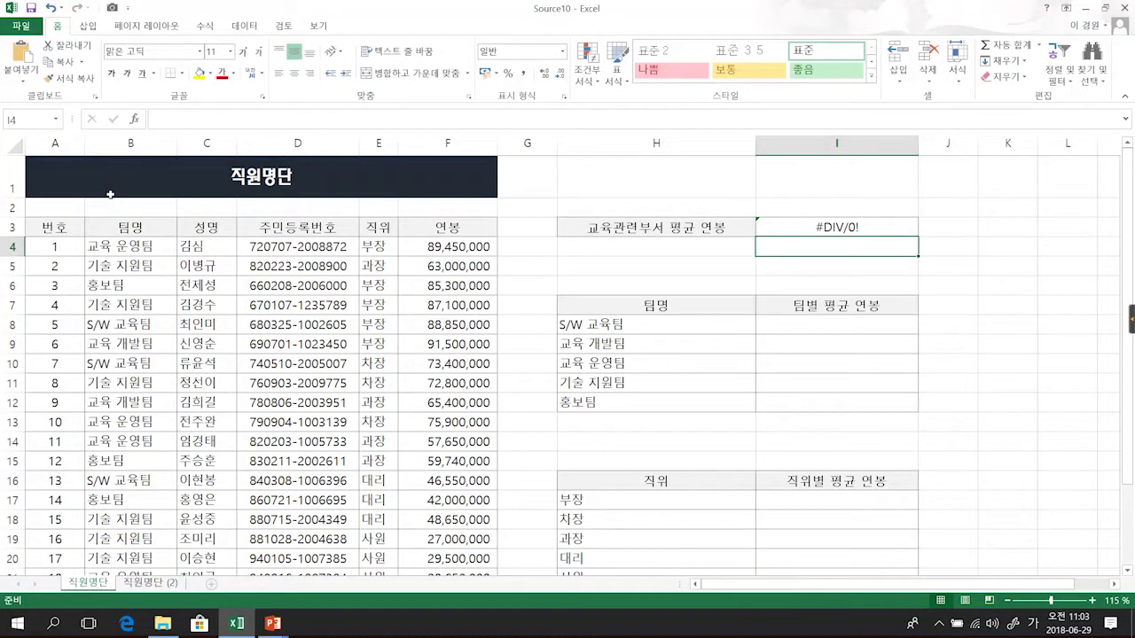
Change the function in I3 to COUNTIF, making the formula =COUNTIF(B4:B26, "*교육*").
{"action": "key", "text": "Up"}
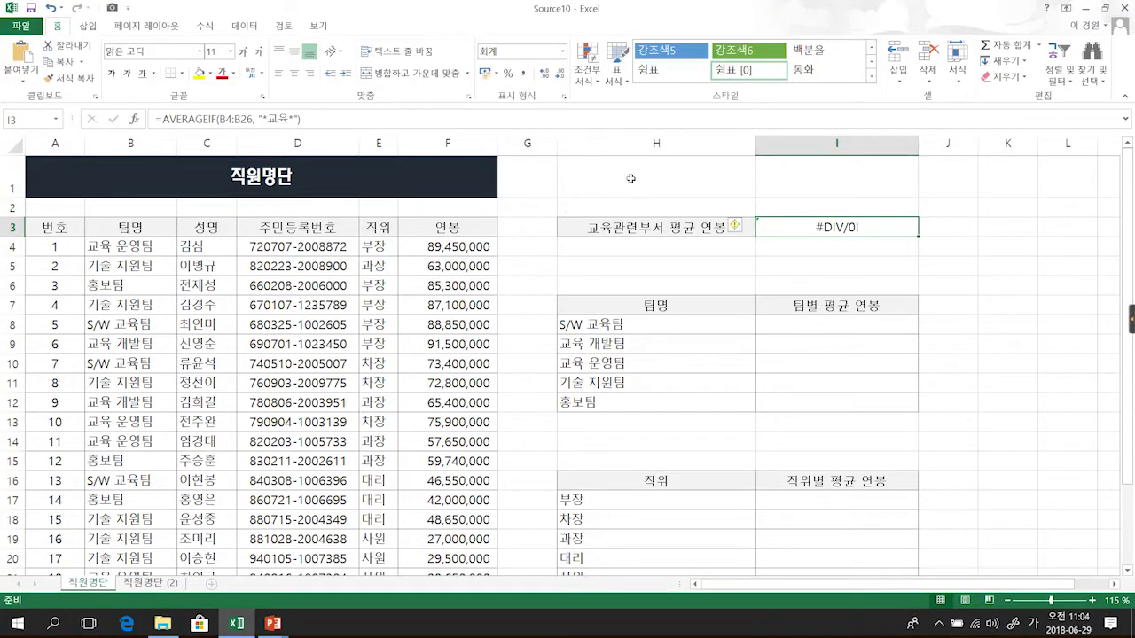
{"action": "double_click", "coordinate": [790, 227]}
{"action": "left_click_drag", "start_coordinate": [767, 227], "coordinate": [820, 233]}
{"action": "type", "text": "채"}
{"action": "key", "text": "BackSpace"}
{"action": "key", "text": "BackSpace"}
{"action": "key", "text": "Hangul"}
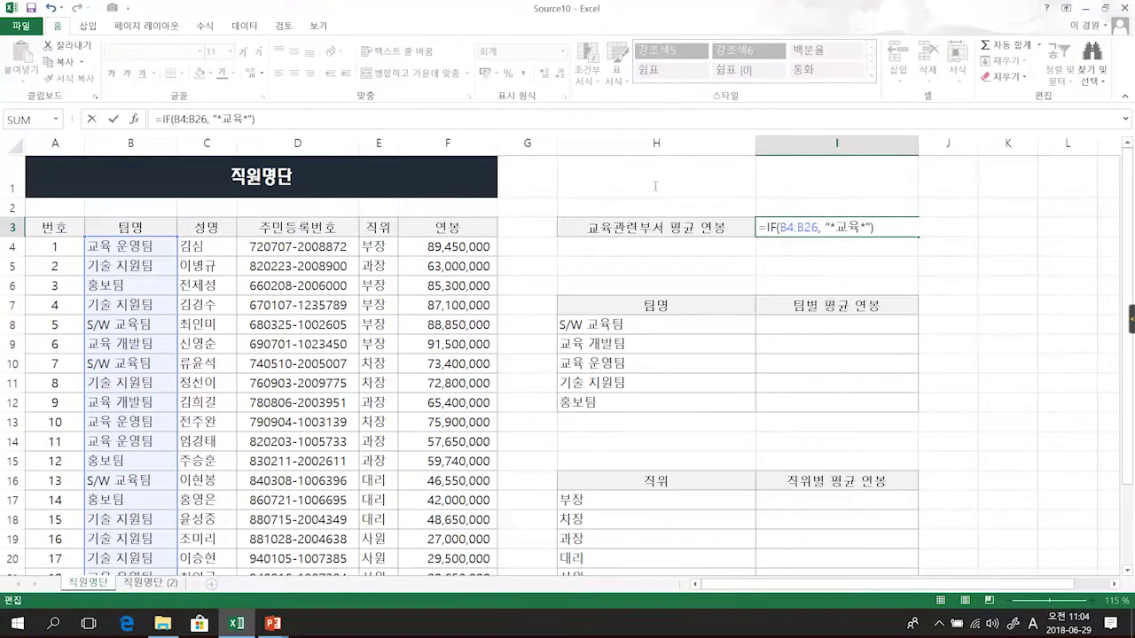
{"action": "type", "text": "COUNT"}
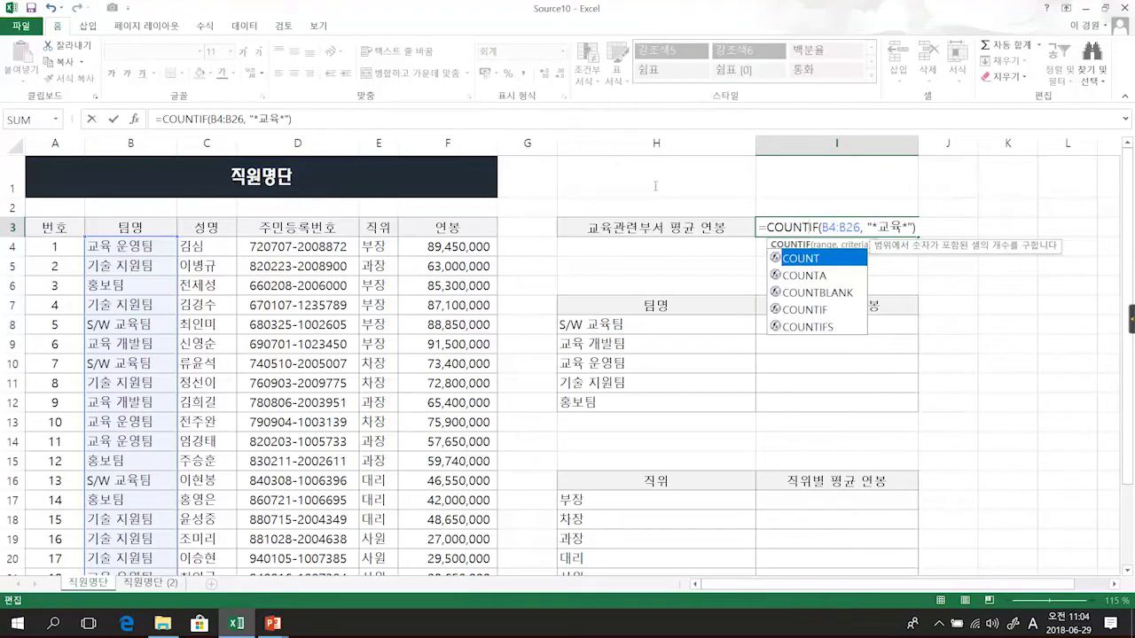
{"action": "key", "text": "Return"}
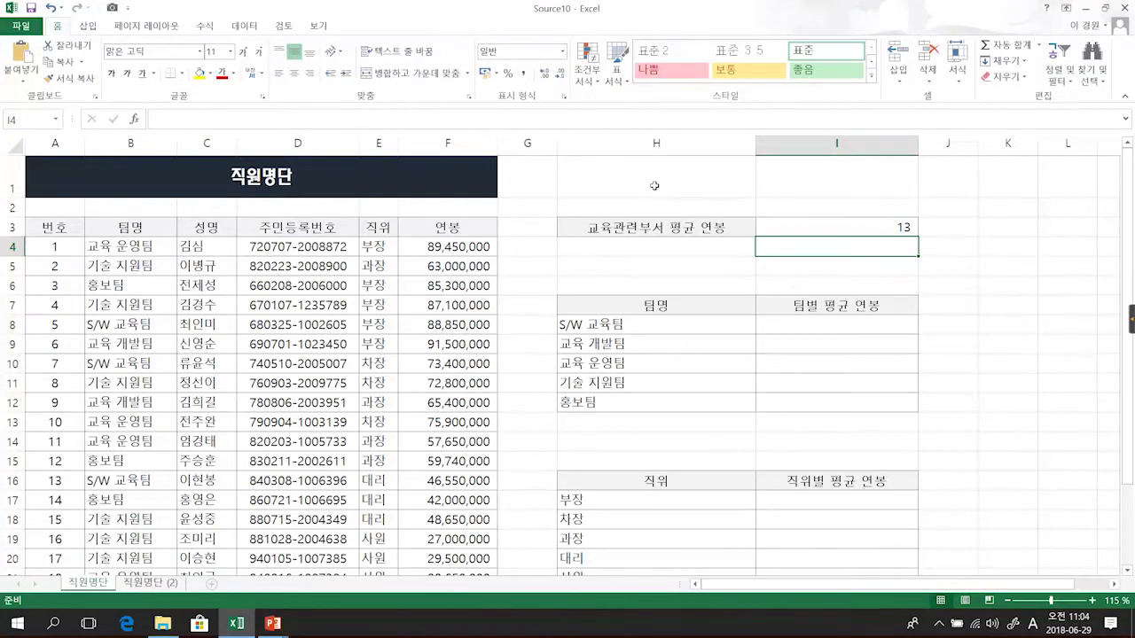
Reopen the COUNTIF formula in I3 for checking, and undo its change back to AVERAGEIF.
{"action": "key", "text": "Up"}
{"action": "key", "text": "F2"}
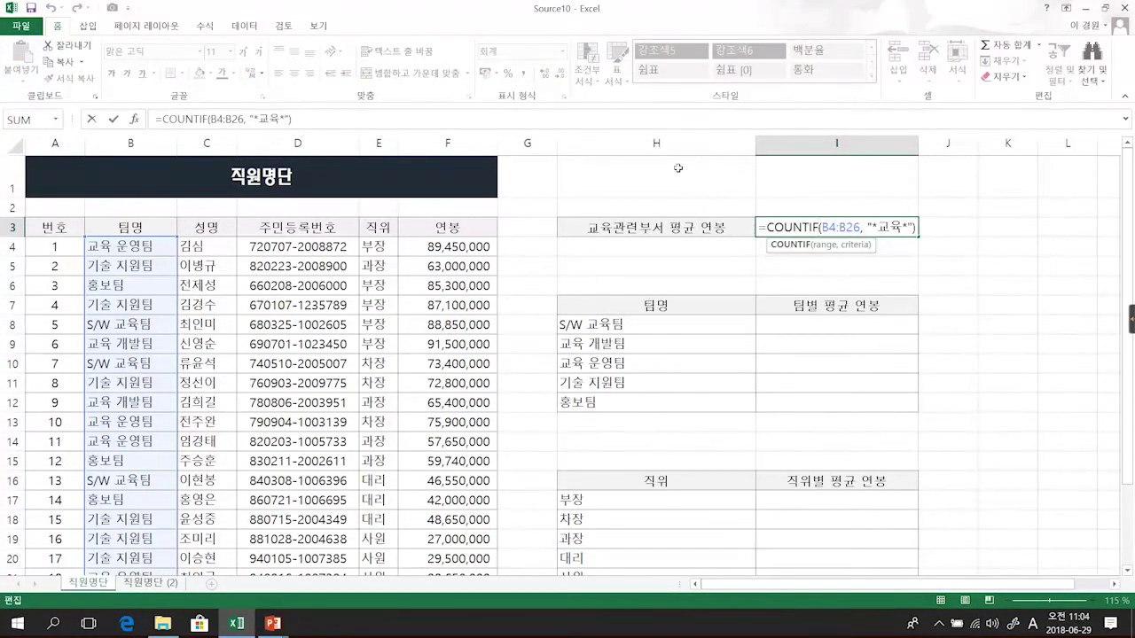
{"action": "key", "text": "ctrl+Return"}
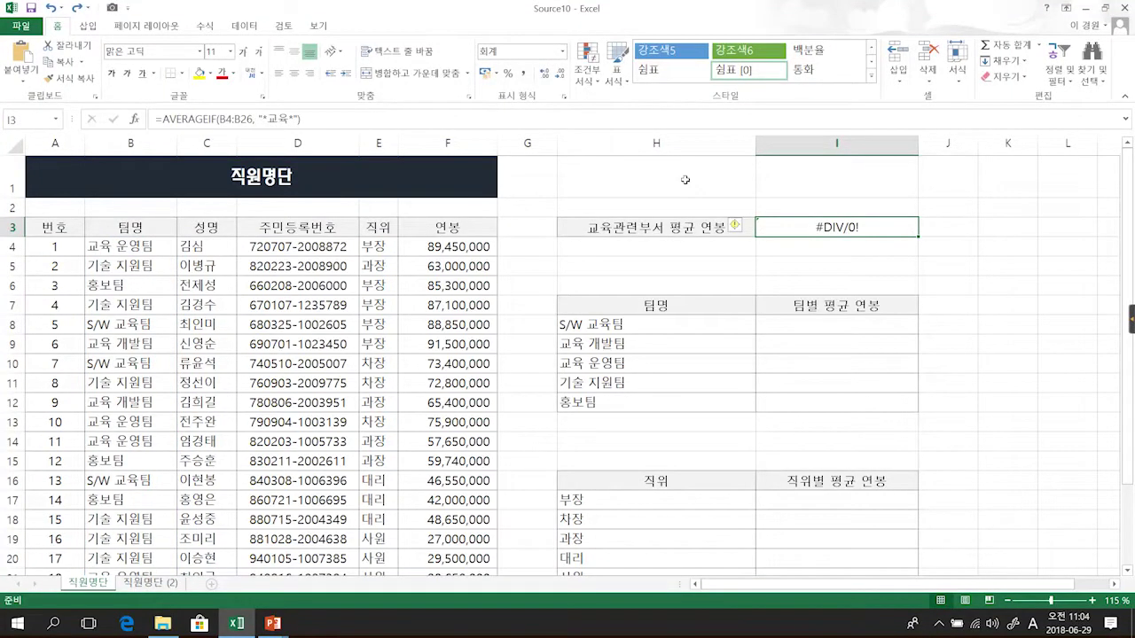
Add the 연봉 column F4:F26 as the average range of the AVERAGEIF formula in I3 and enter it.
{"action": "key", "text": "F2"}
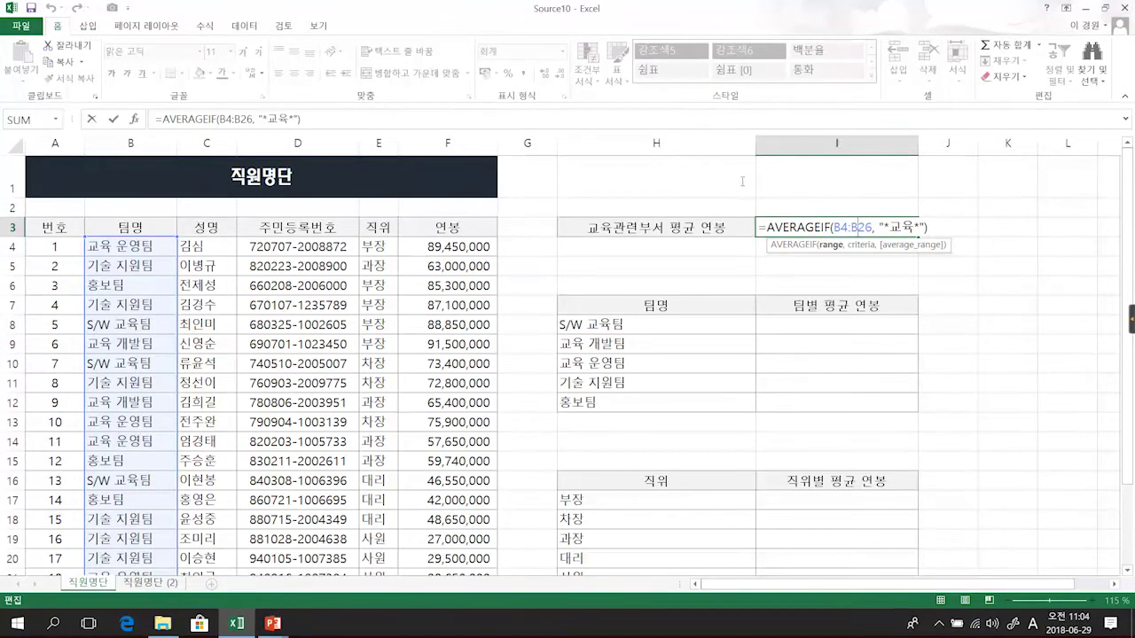
{"action": "key", "text": "End"}
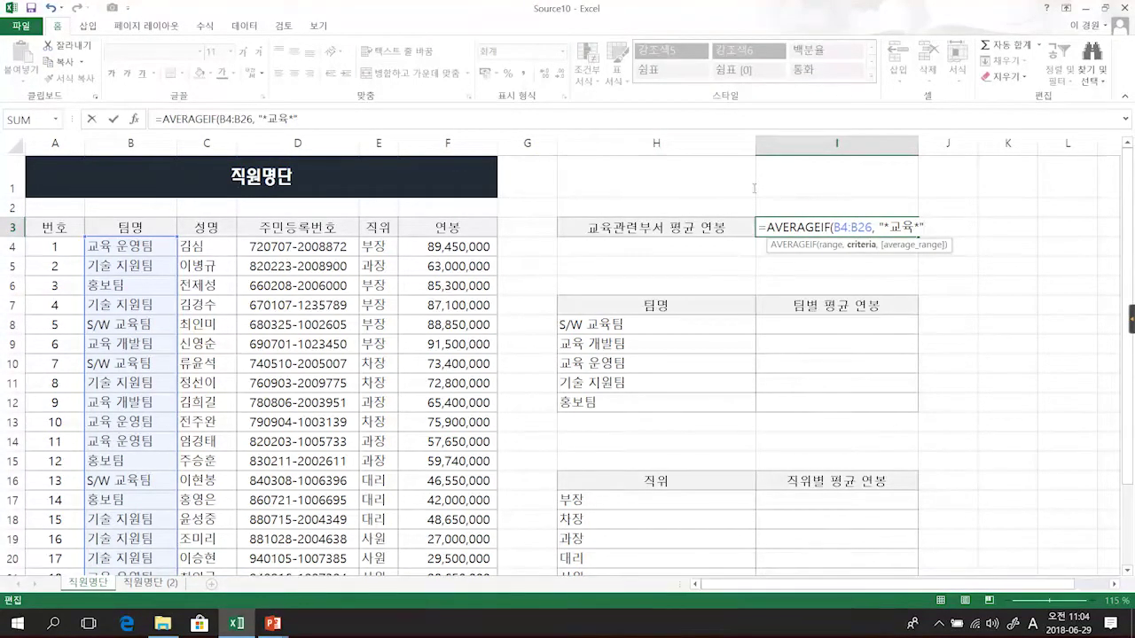
{"action": "type", "text": ", F4"}
{"action": "left_click", "coordinate": [448, 246]}
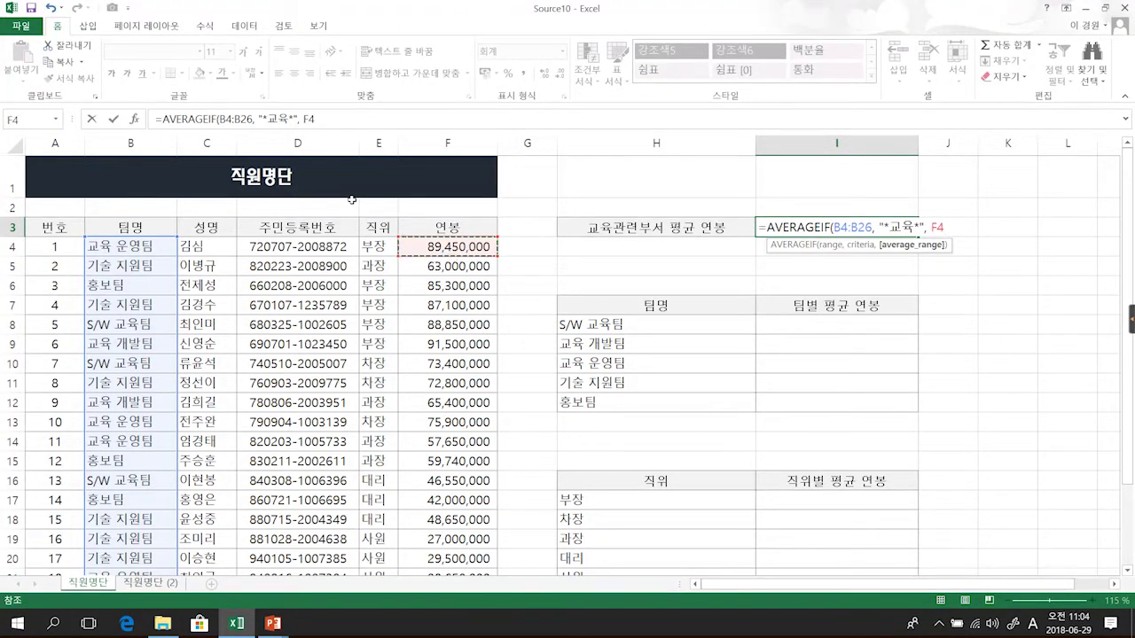
{"action": "key", "text": "ctrl+shift+Down"}
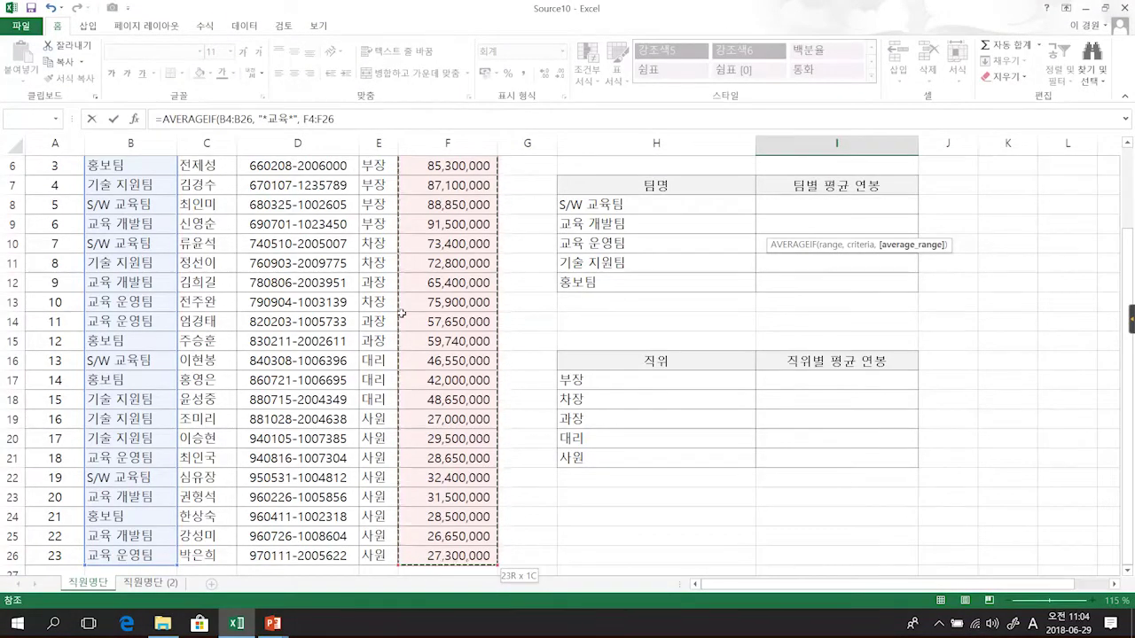
{"action": "key", "text": "Escape"}
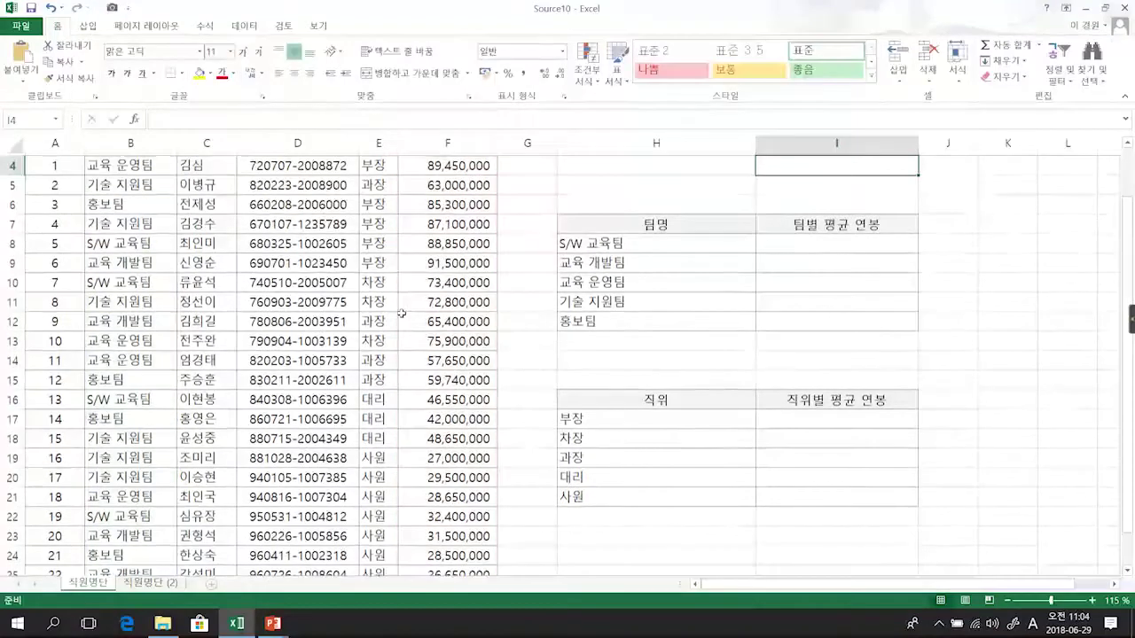
{"action": "scroll", "coordinate": [403, 315], "scroll_direction": "up", "scroll_amount": 1}
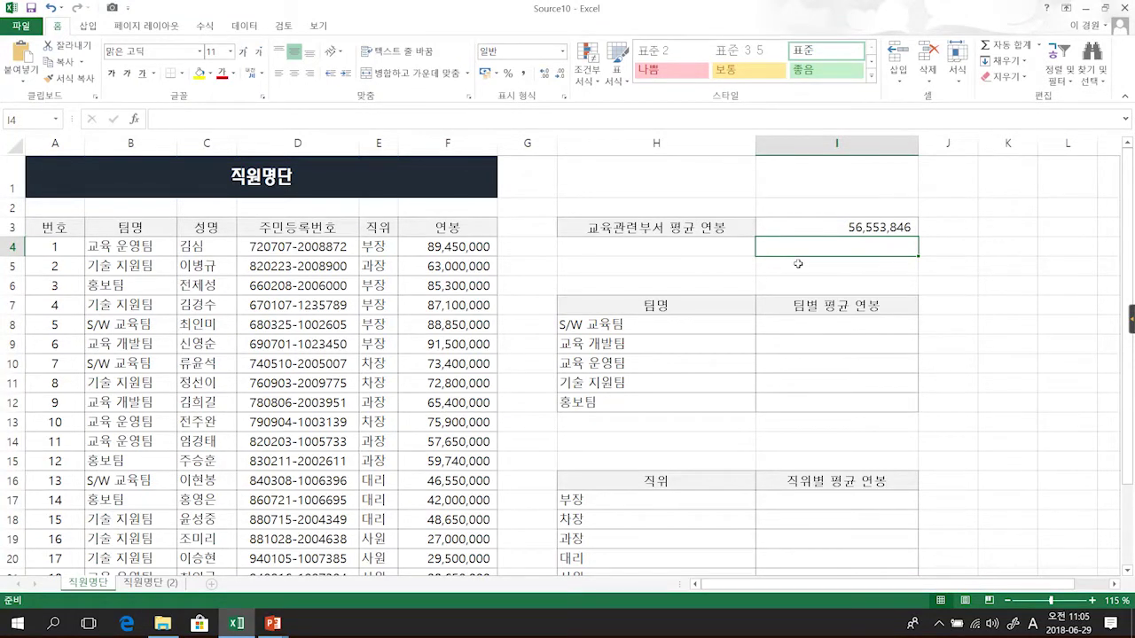
{"action": "key", "text": "Down"}
{"action": "key", "text": "Down"}
{"action": "key", "text": "Down"}
{"action": "key", "text": "Down"}
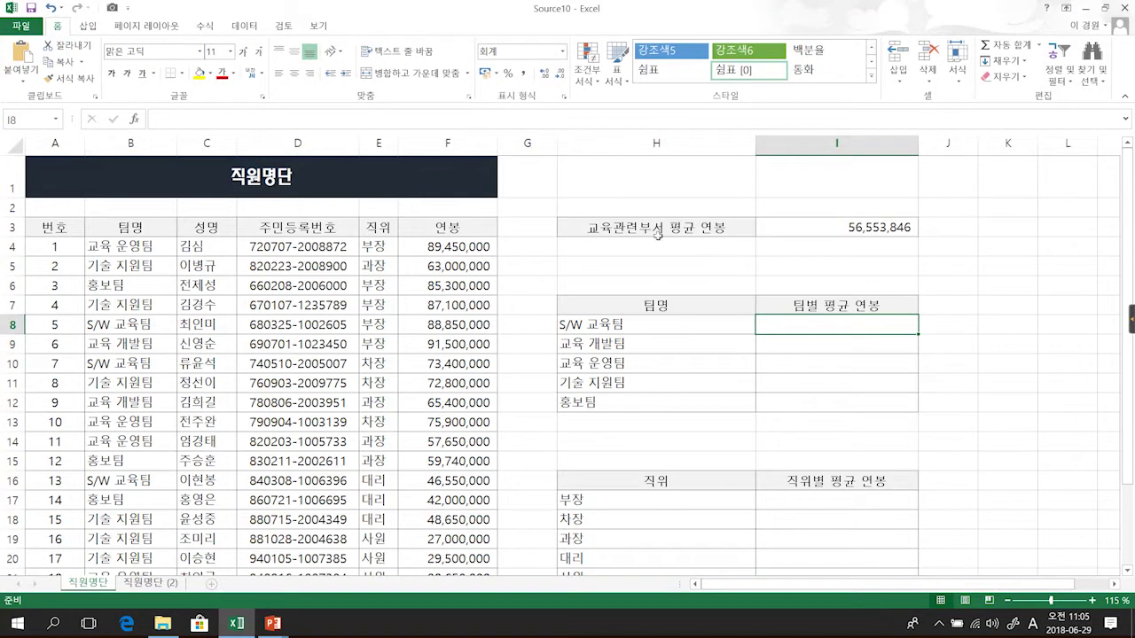
Merge and center the empty cells G4:G9 beside the 부장 rows.
{"action": "left_click", "coordinate": [527, 247]}
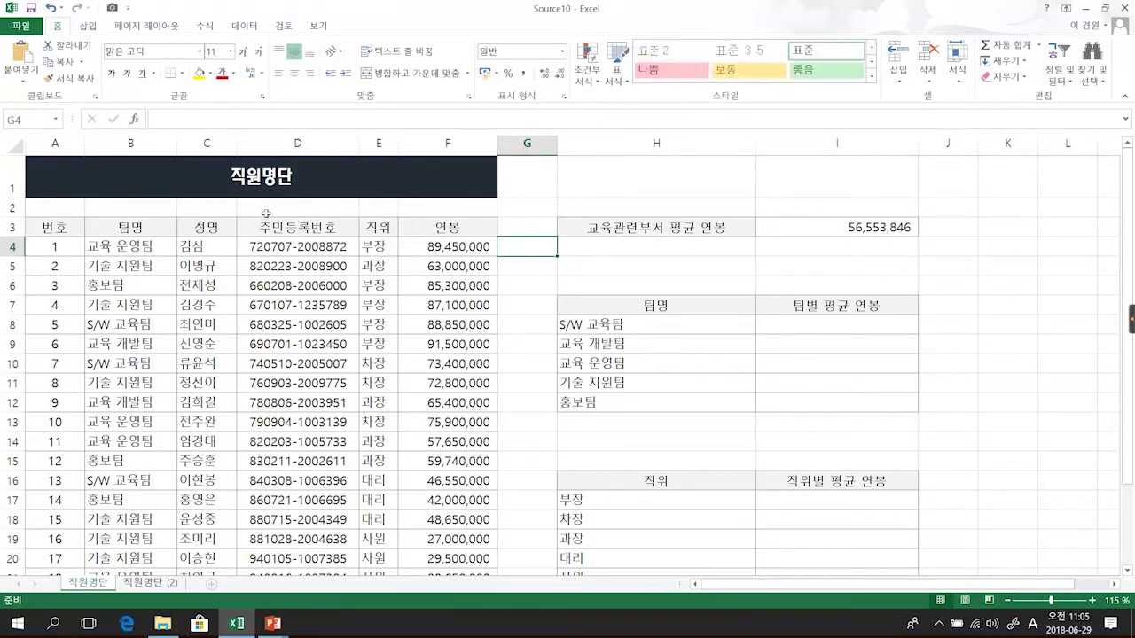
{"action": "key", "text": "shift+Down"}
{"action": "key", "text": "shift+Down"}
{"action": "key", "text": "shift+Down"}
{"action": "key", "text": "shift+Down"}
{"action": "key", "text": "shift+Down"}
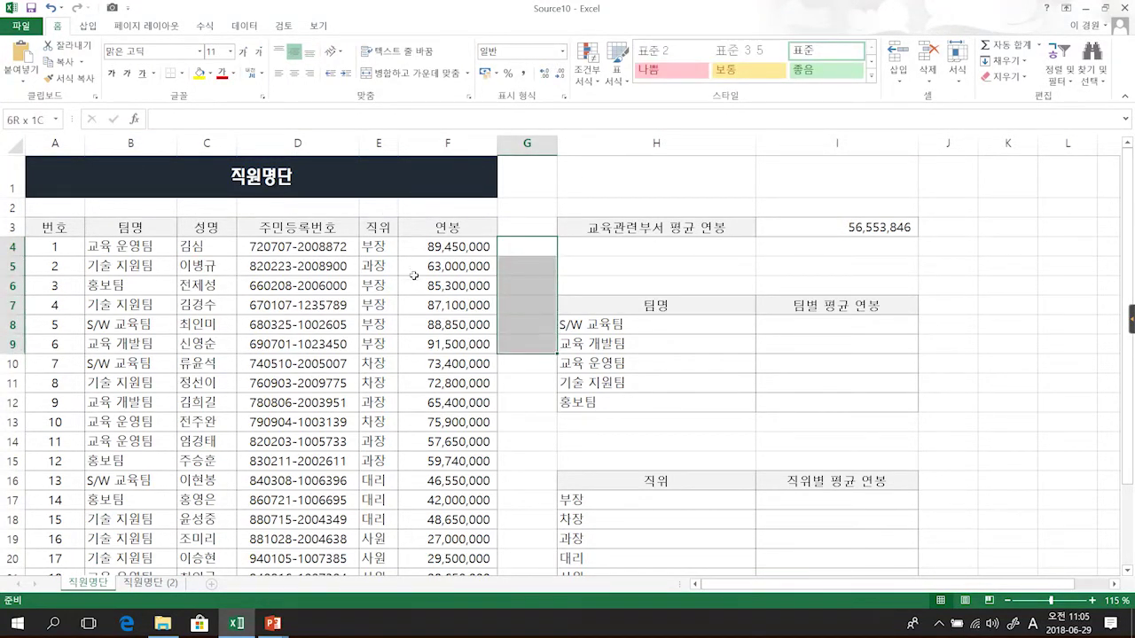
{"action": "left_click", "coordinate": [410, 72]}
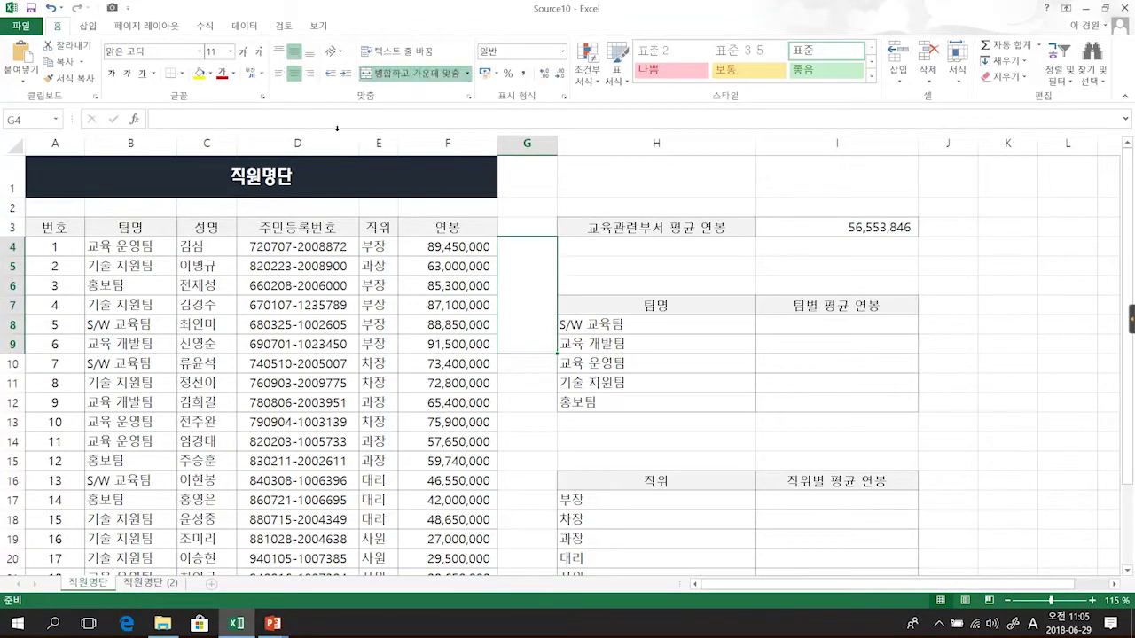
Merge and center the empty cells G10:G18, and undo both merges in column G.
{"action": "key", "text": "Down"}
{"action": "key", "text": "shift+Down"}
{"action": "key", "text": "shift+Down"}
{"action": "key", "text": "shift+Down"}
{"action": "key", "text": "shift+Down"}
{"action": "key", "text": "shift+Down"}
{"action": "key", "text": "shift+Down"}
{"action": "key", "text": "shift+Down"}
{"action": "key", "text": "shift+Down"}
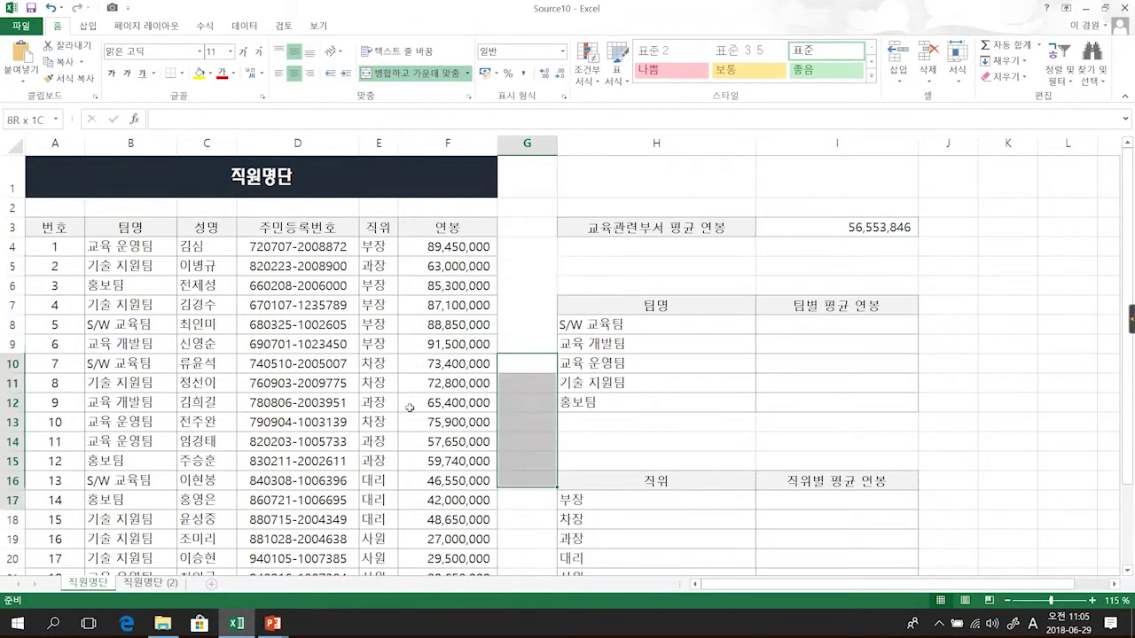
{"action": "left_click", "coordinate": [410, 73]}
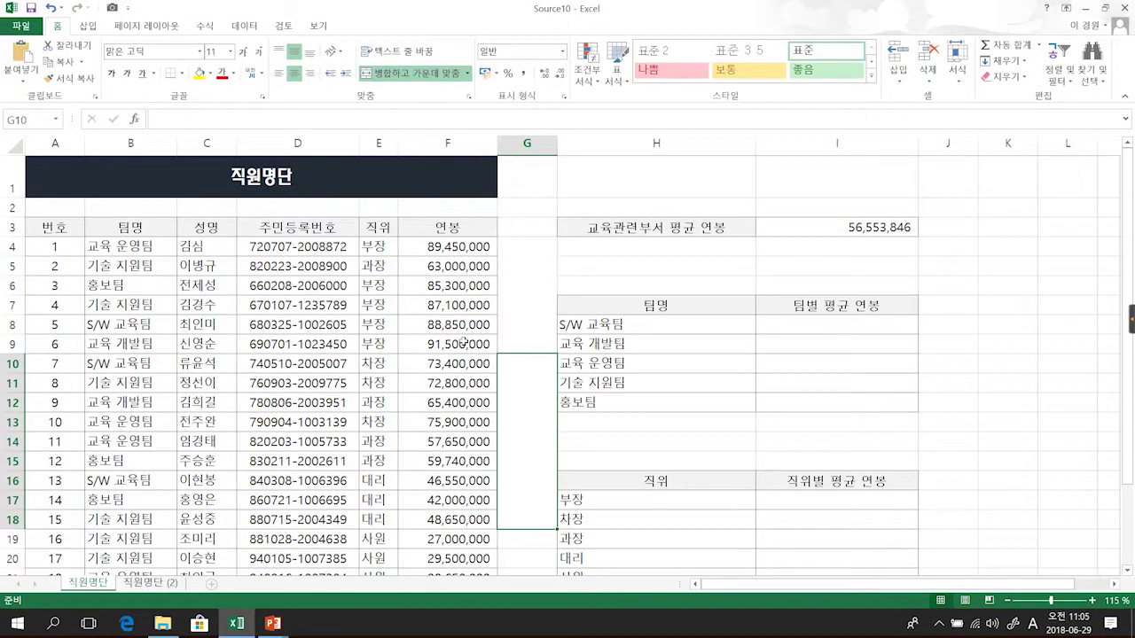
{"action": "key", "text": "ctrl+z"}
{"action": "key", "text": "ctrl+z"}
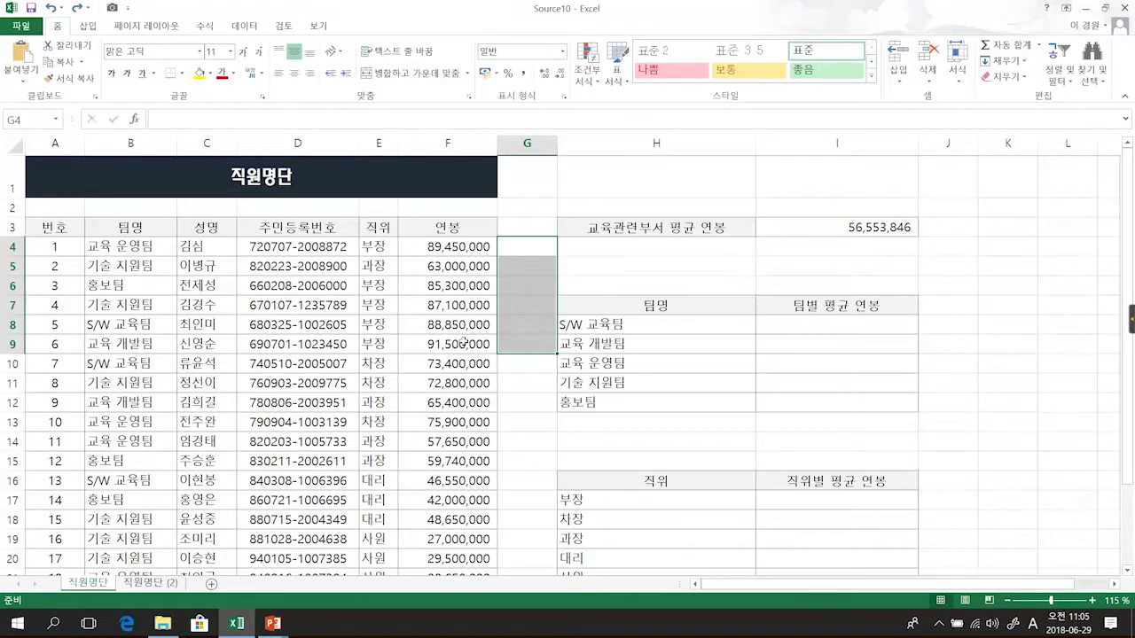
Begin an AVERAGEIF formula in I8 with the 팀명 column as the absolute range $B$4:$B$26.
{"action": "left_click", "coordinate": [803, 324]}
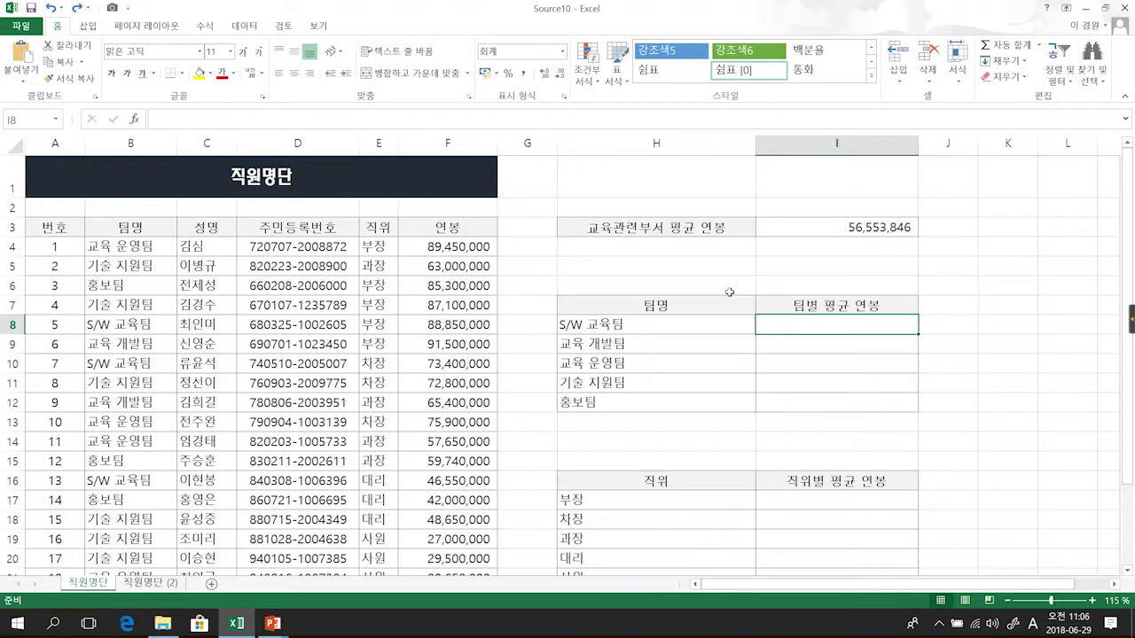
{"action": "type", "text": "=A"}
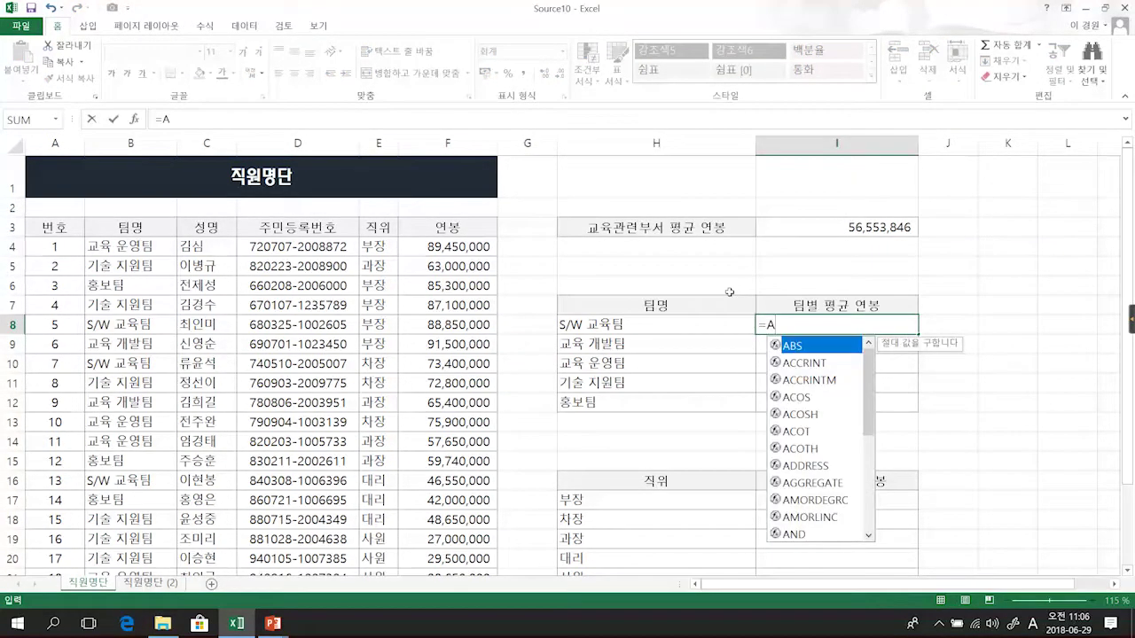
{"action": "type", "text": "V"}
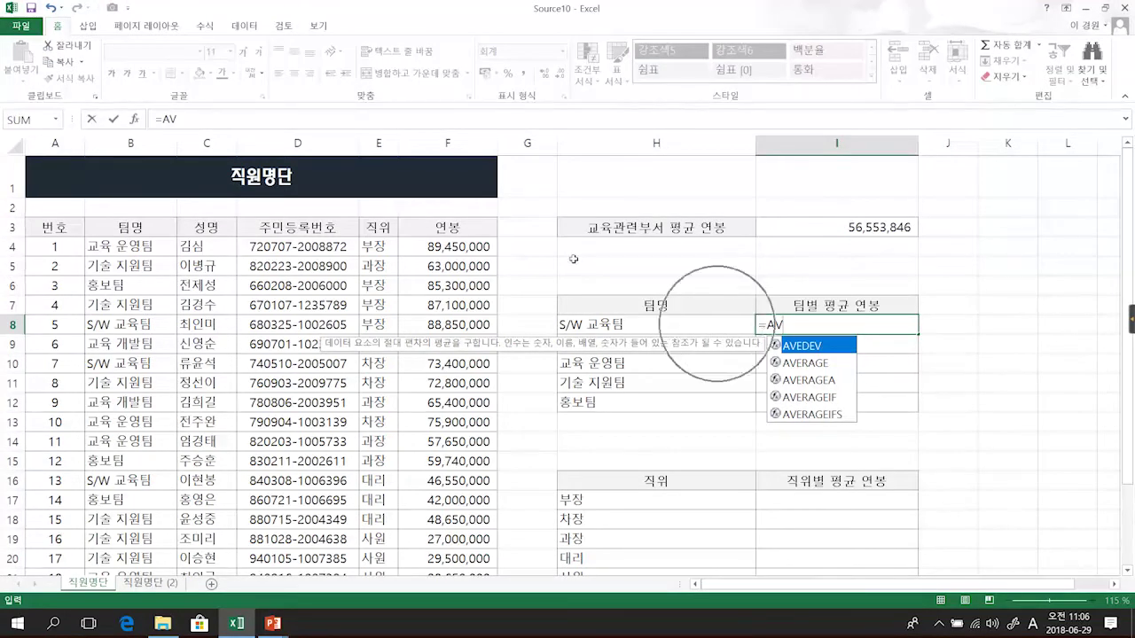
{"action": "key", "text": "Down"}
{"action": "key", "text": "Down"}
{"action": "key", "text": "Down"}
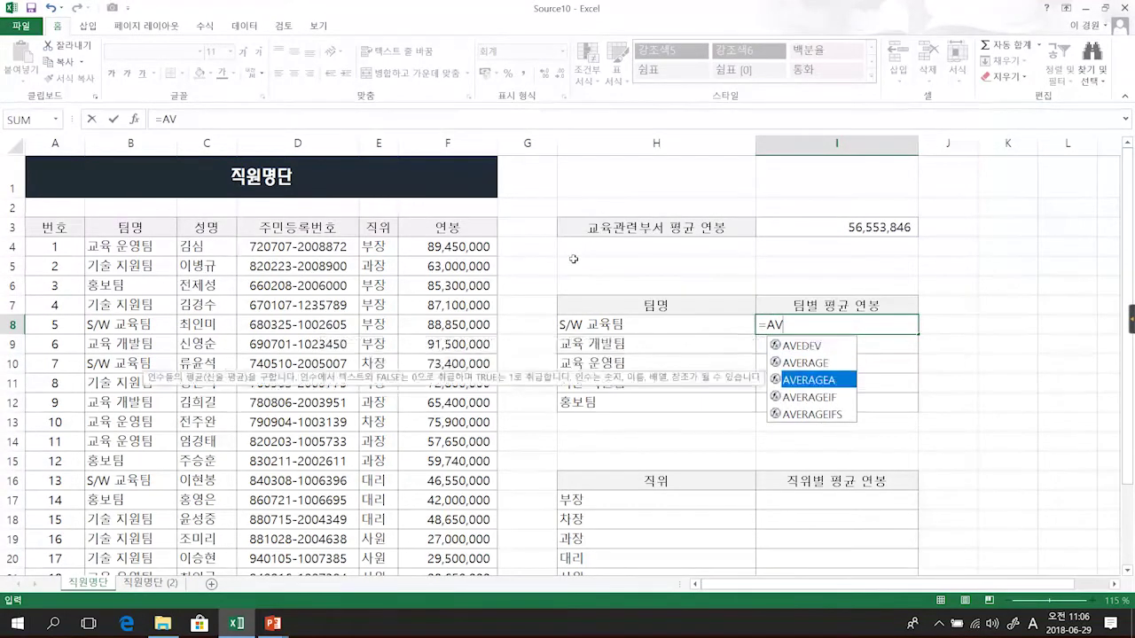
{"action": "key", "text": "Tab"}
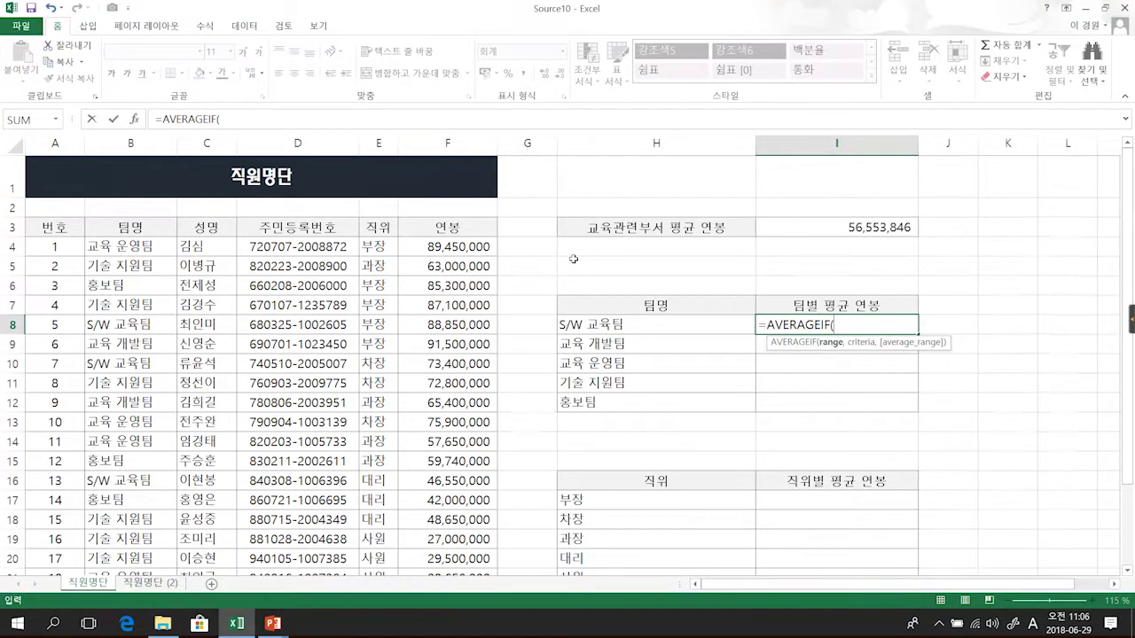
{"action": "left_click", "coordinate": [114, 246]}
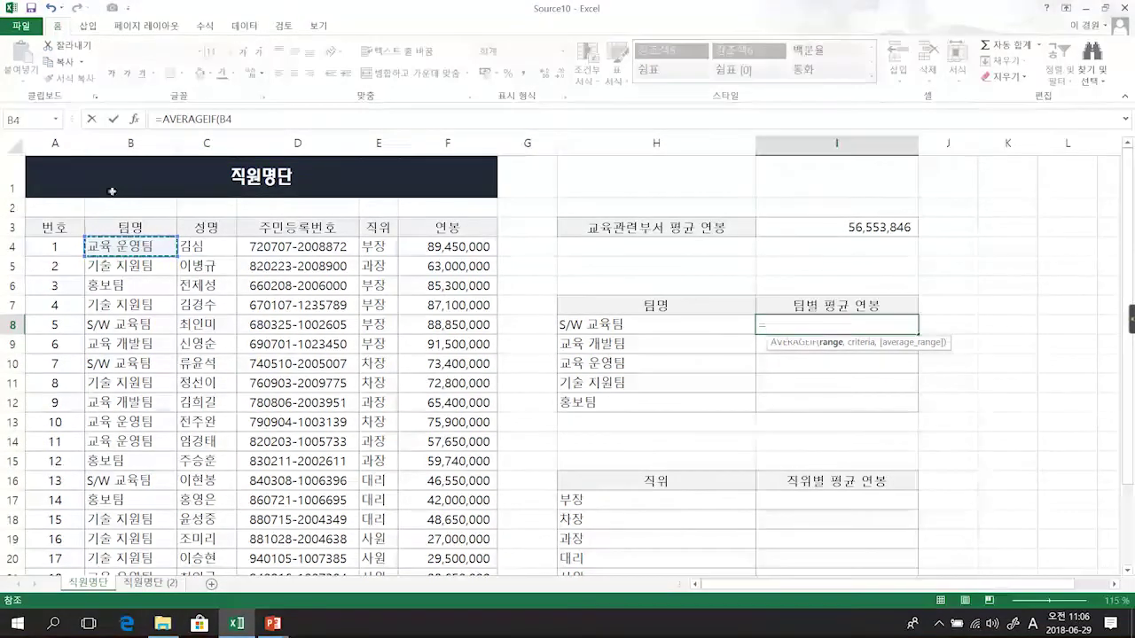
{"action": "key", "text": "ctrl+shift+Down"}
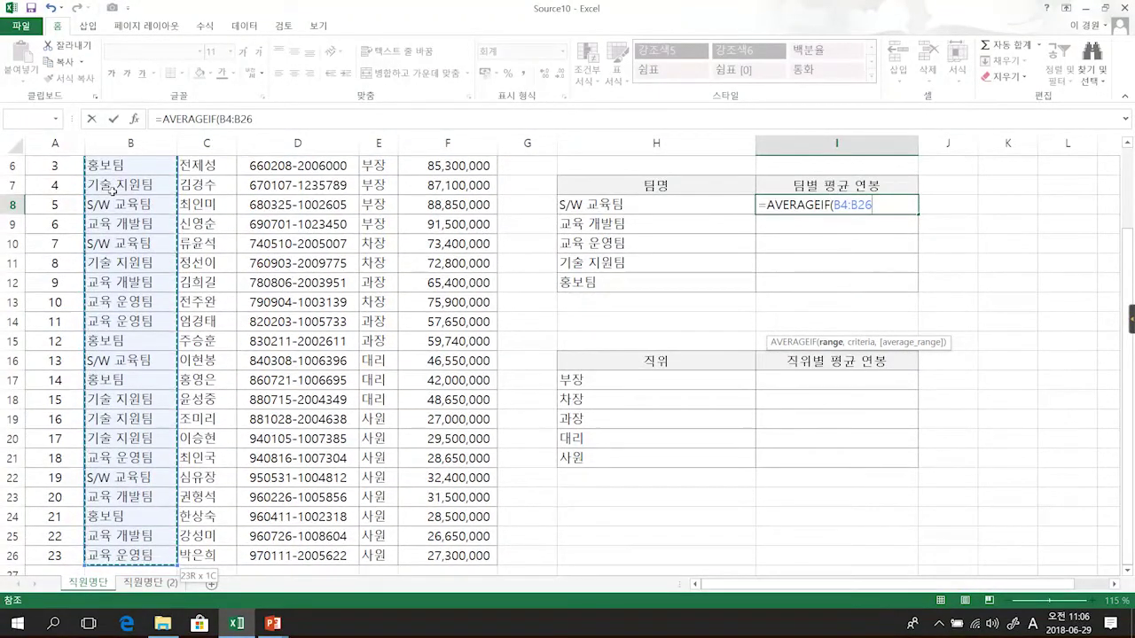
{"action": "scroll", "coordinate": [112, 191], "scroll_direction": "up", "scroll_amount": 2}
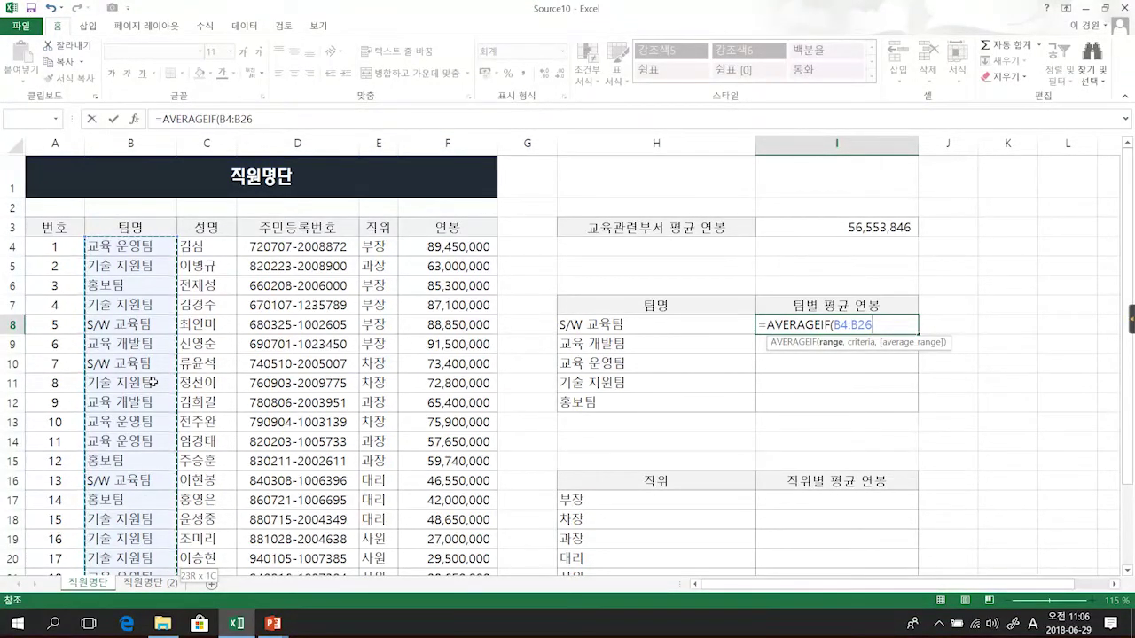
{"action": "key", "text": "F4"}
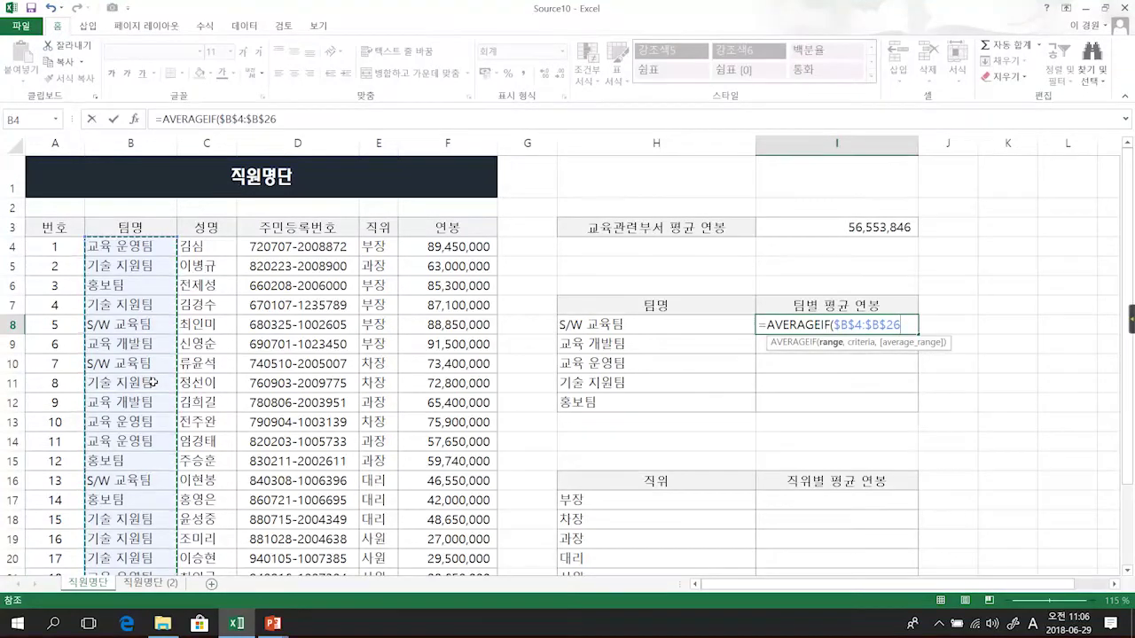
{"action": "type", "text": ","}
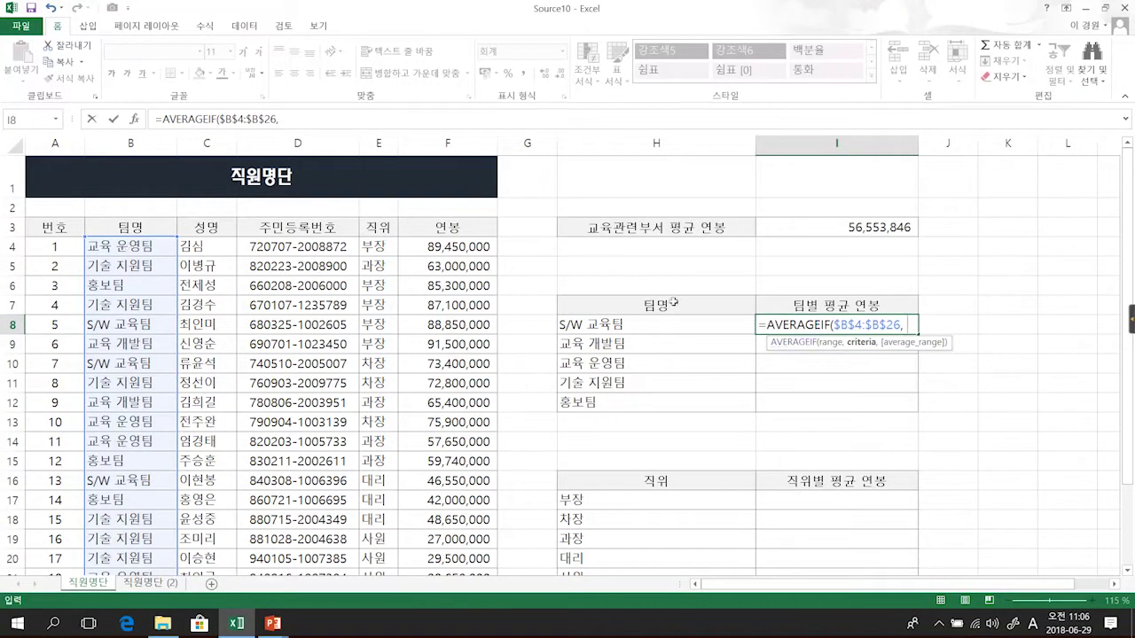
{"action": "type", "text": "\"S/W"}
{"action": "key", "text": "BackSpace"}
{"action": "key", "text": "BackSpace"}
{"action": "key", "text": "BackSpace"}
{"action": "key", "text": "BackSpace"}
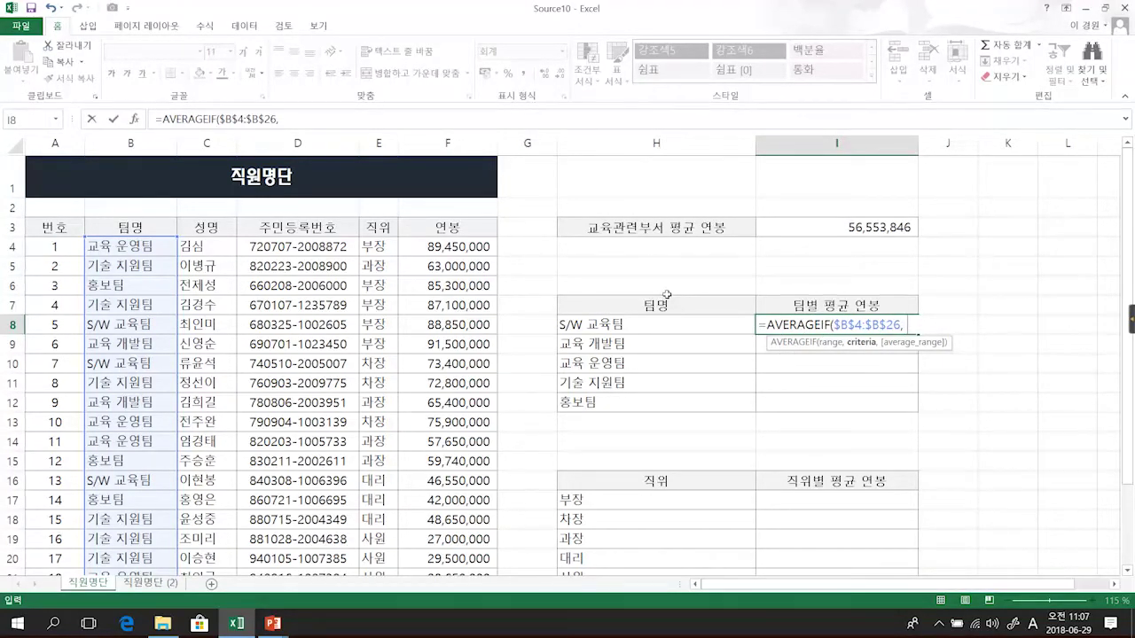
Complete the I8 formula with criterion H8 and the absolute average range $F$4:$F$26, and enter it.
{"action": "key", "text": "Left"}
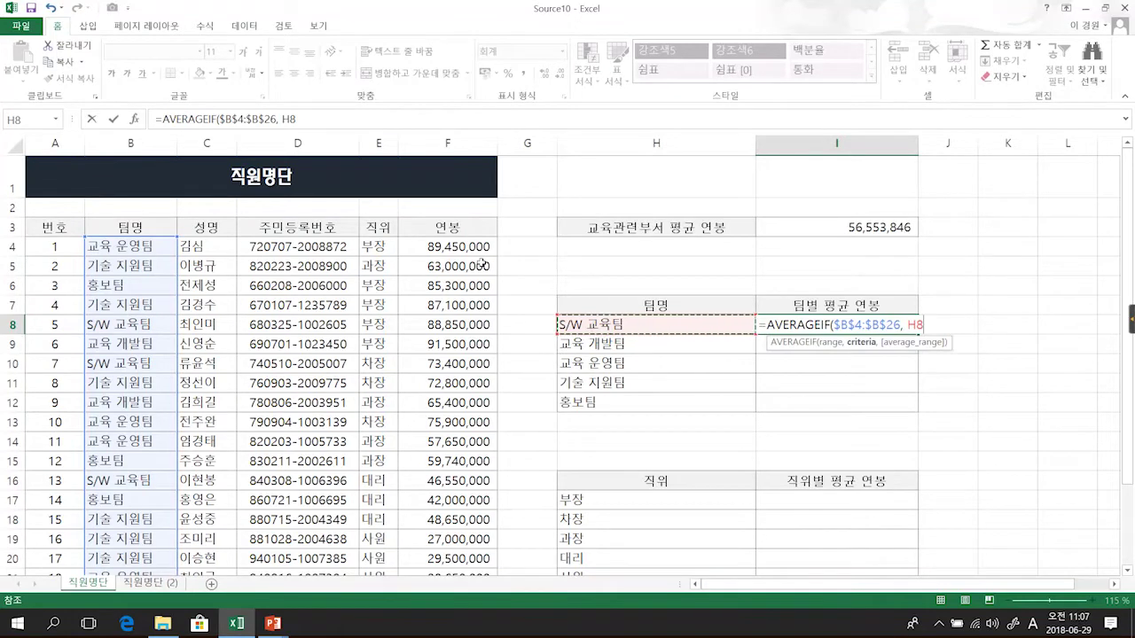
{"action": "type", "text": ","}
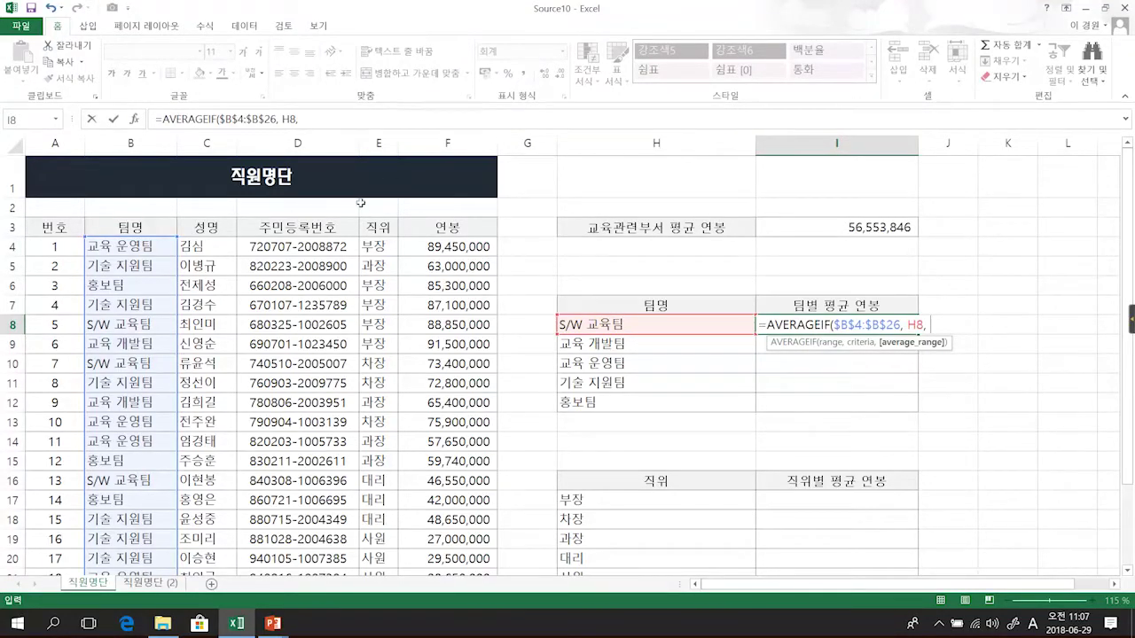
{"action": "left_click", "coordinate": [456, 245]}
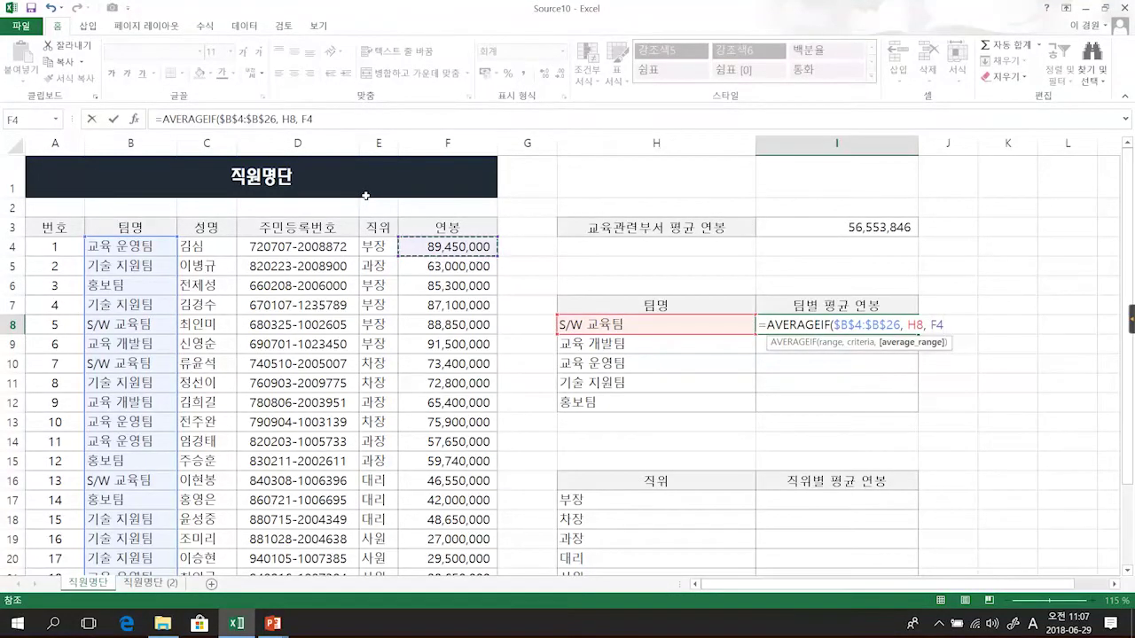
{"action": "key", "text": "ctrl+shift+Down"}
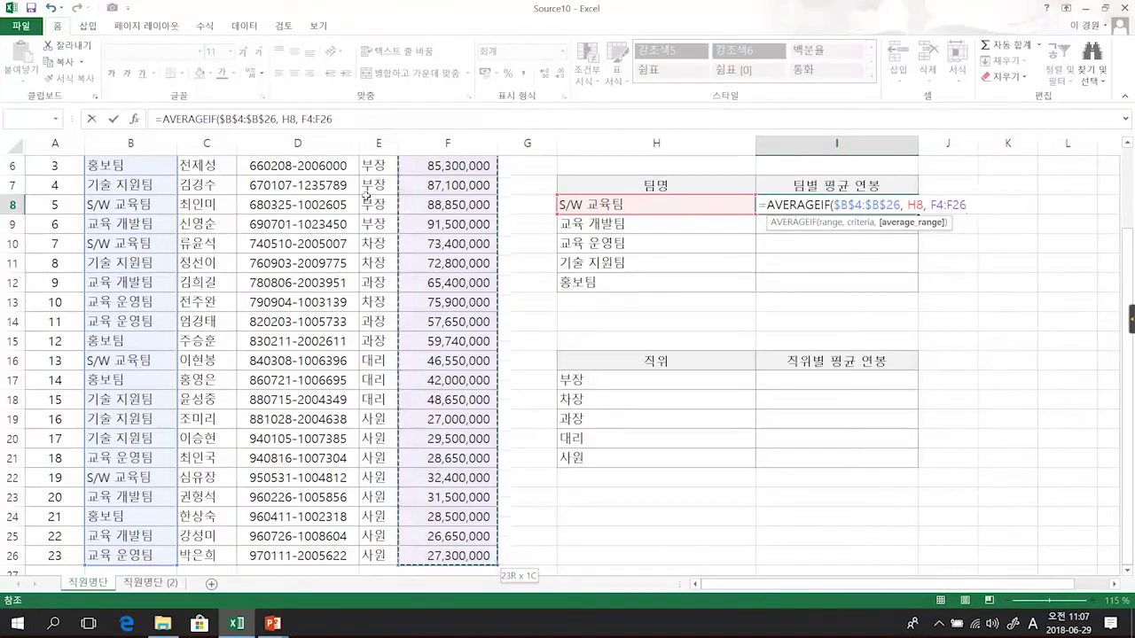
{"action": "scroll", "coordinate": [365, 195], "scroll_direction": "up", "scroll_amount": 1}
{"action": "scroll", "coordinate": [365, 195], "scroll_direction": "up", "scroll_amount": 1}
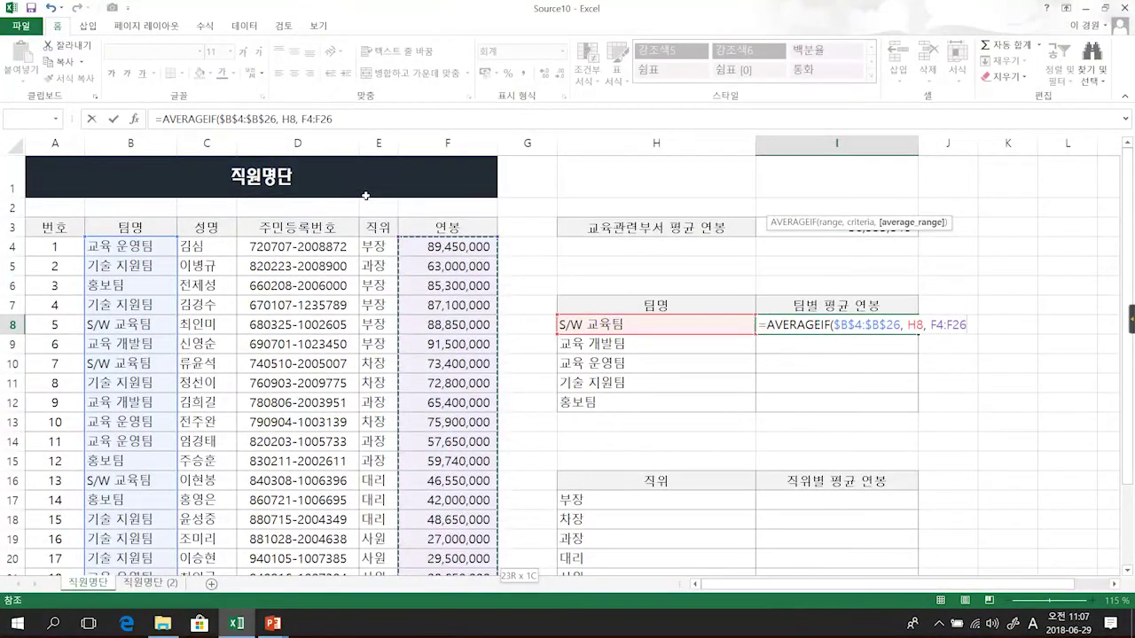
{"action": "key", "text": "F4"}
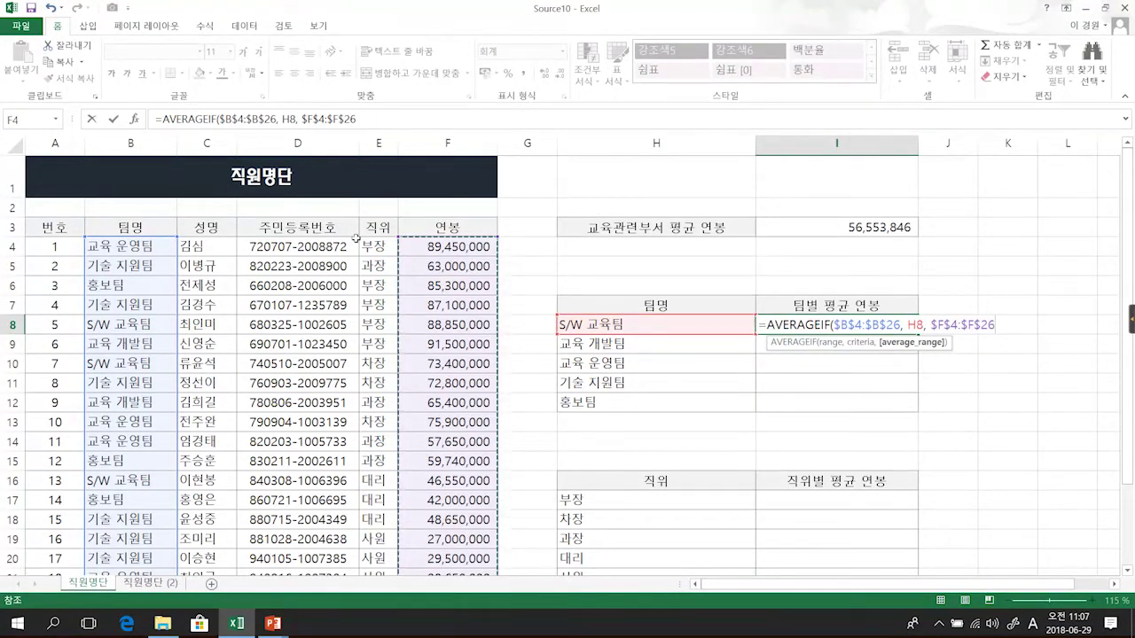
{"action": "type", "text": ")"}
{"action": "key", "text": "Return"}
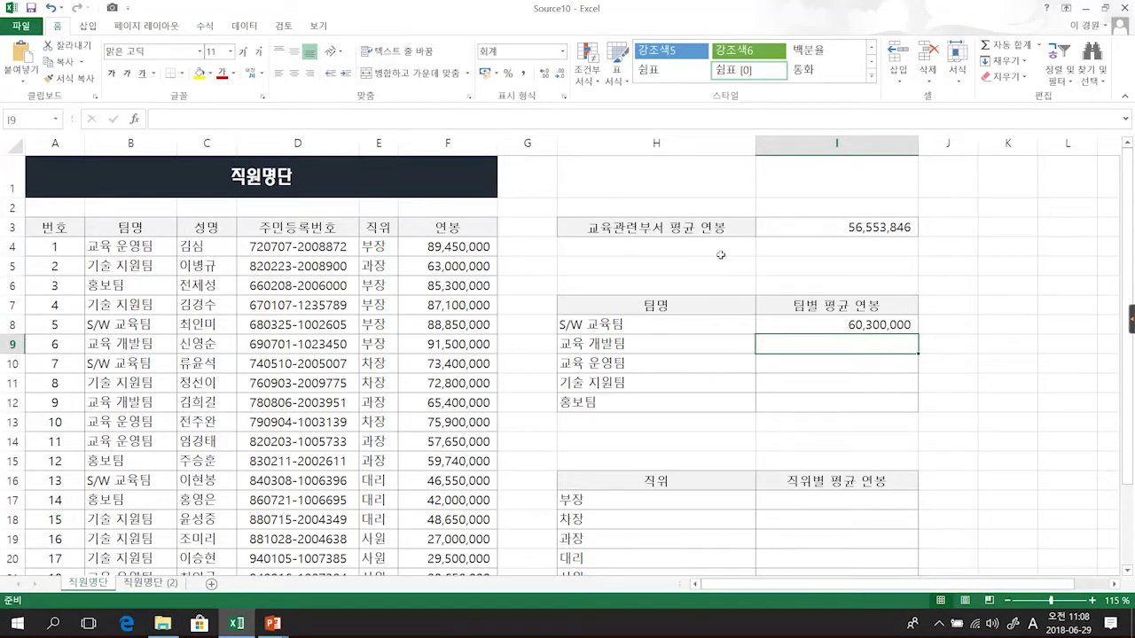
Try to fill the AVERAGEIF formula from I8 down to I15, and undo the fill.
{"action": "key", "text": "Up"}
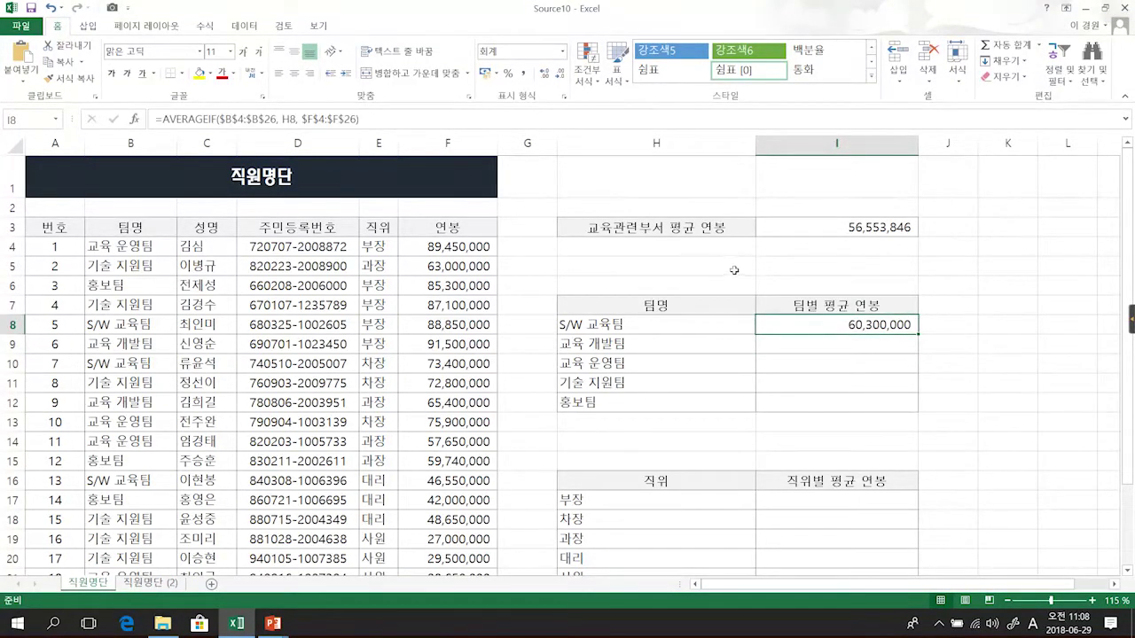
{"action": "left_click_drag", "start_coordinate": [919, 333], "coordinate": [722, 461]}
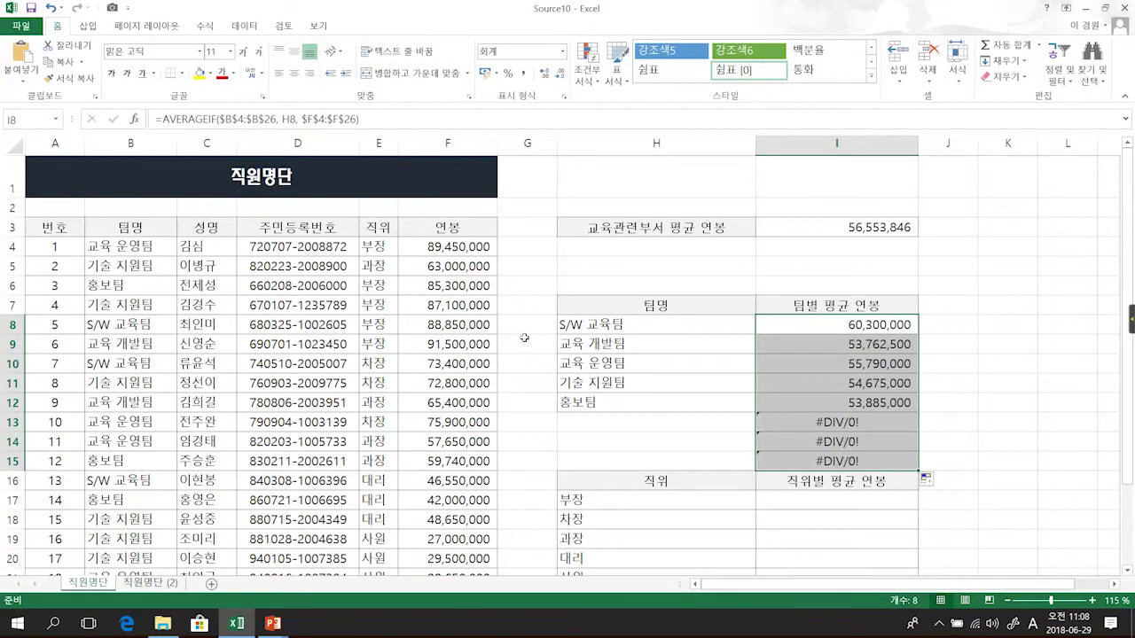
{"action": "left_click_drag", "start_coordinate": [834, 427], "coordinate": [836, 435]}
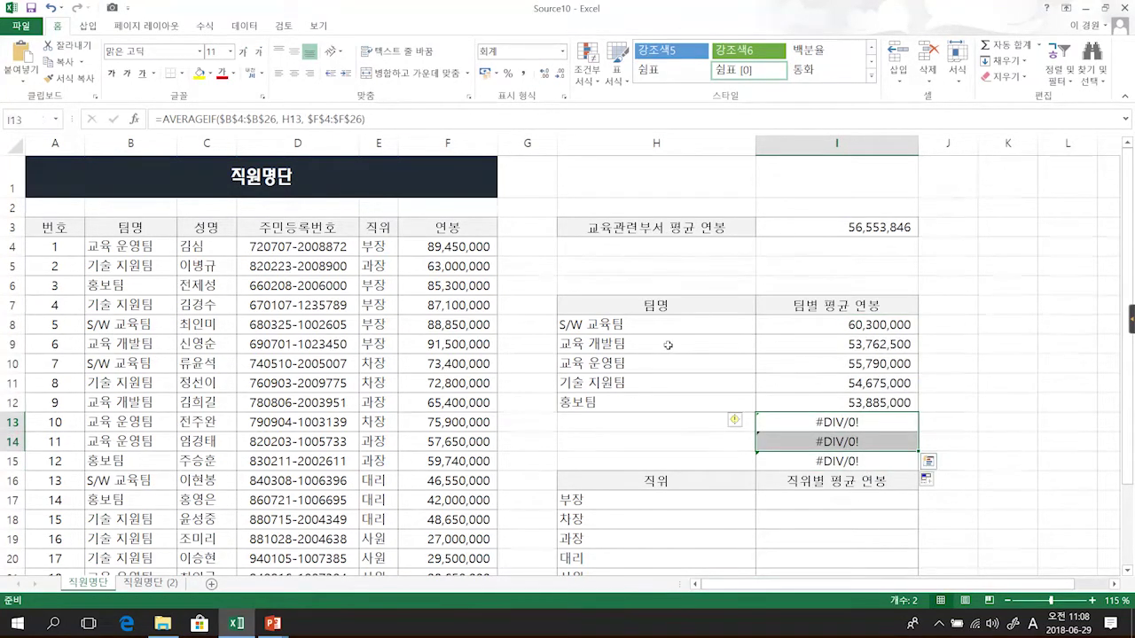
{"action": "key", "text": "ctrl+z"}
Fill the AVERAGEIF formula from I8 down to I12 for the remaining teams.
{"action": "left_click_drag", "start_coordinate": [918, 334], "coordinate": [917, 405]}
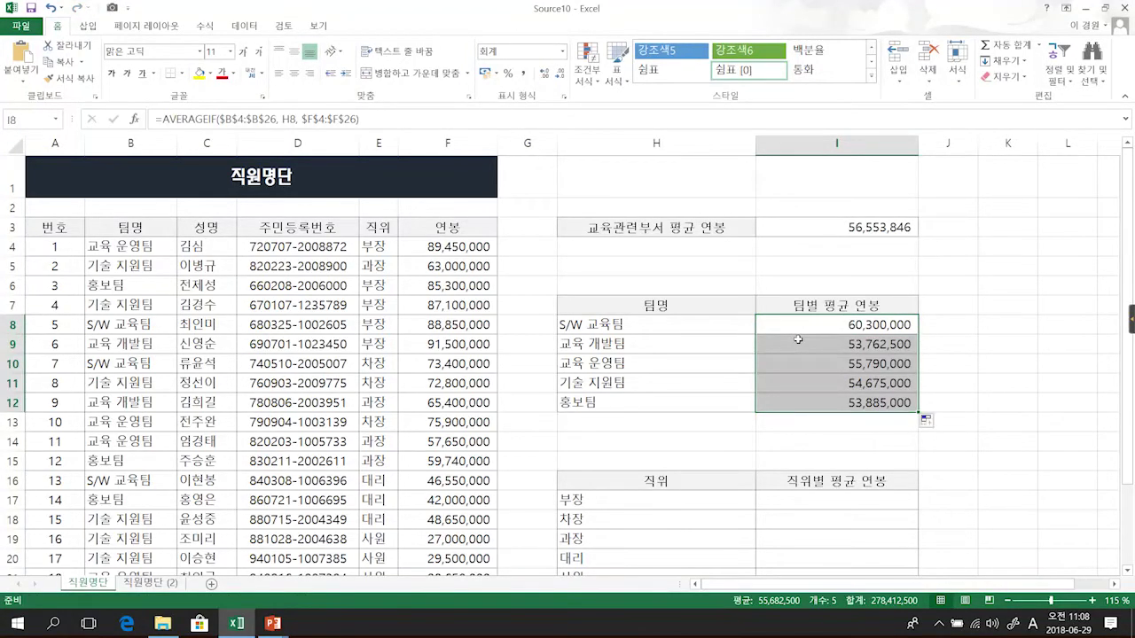
Begin an AVERAGEIF formula in I17 with the 직위 column as the absolute range $E$4:$E$26.
{"action": "scroll", "coordinate": [799, 337], "scroll_direction": "down", "scroll_amount": 3}
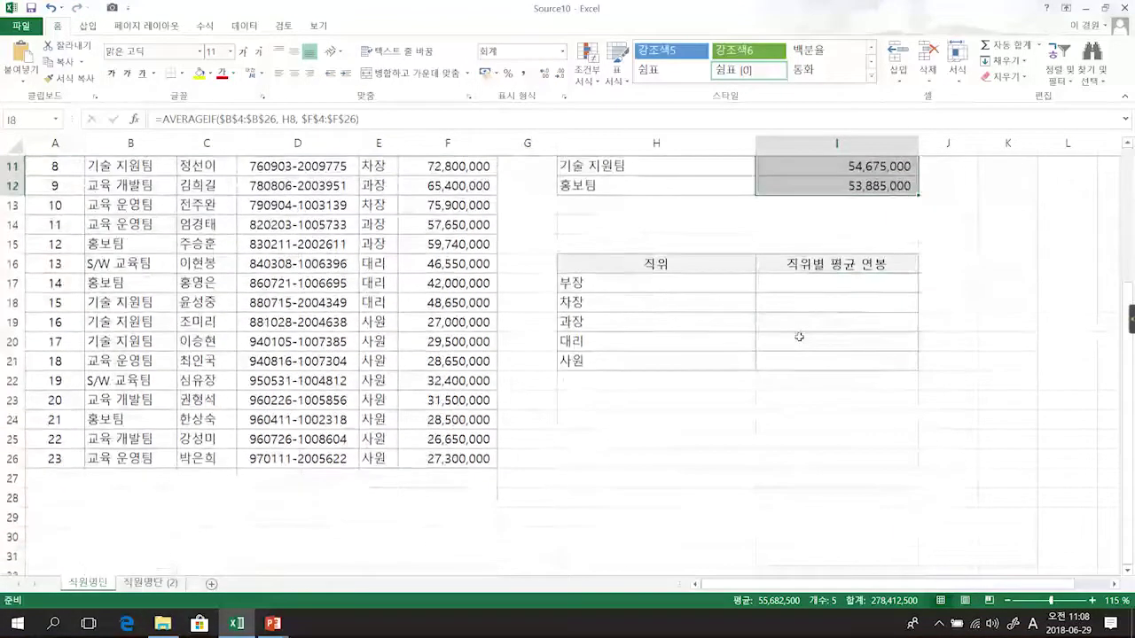
{"action": "left_click", "coordinate": [869, 281]}
{"action": "scroll", "coordinate": [721, 245], "scroll_direction": "up", "scroll_amount": 3}
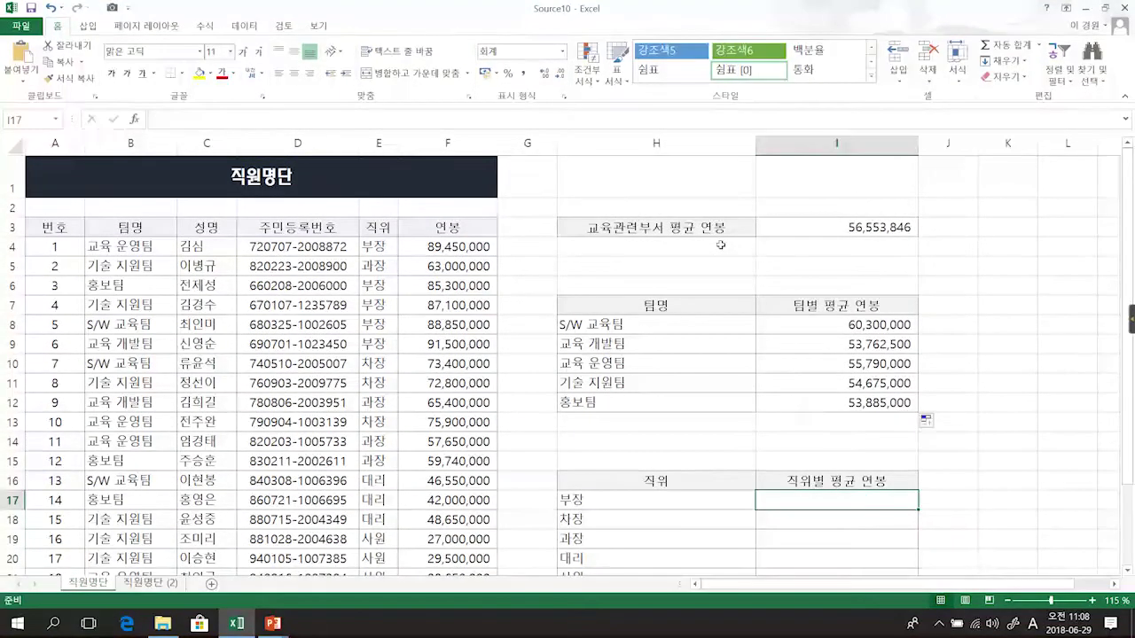
{"action": "type", "text": "=AV"}
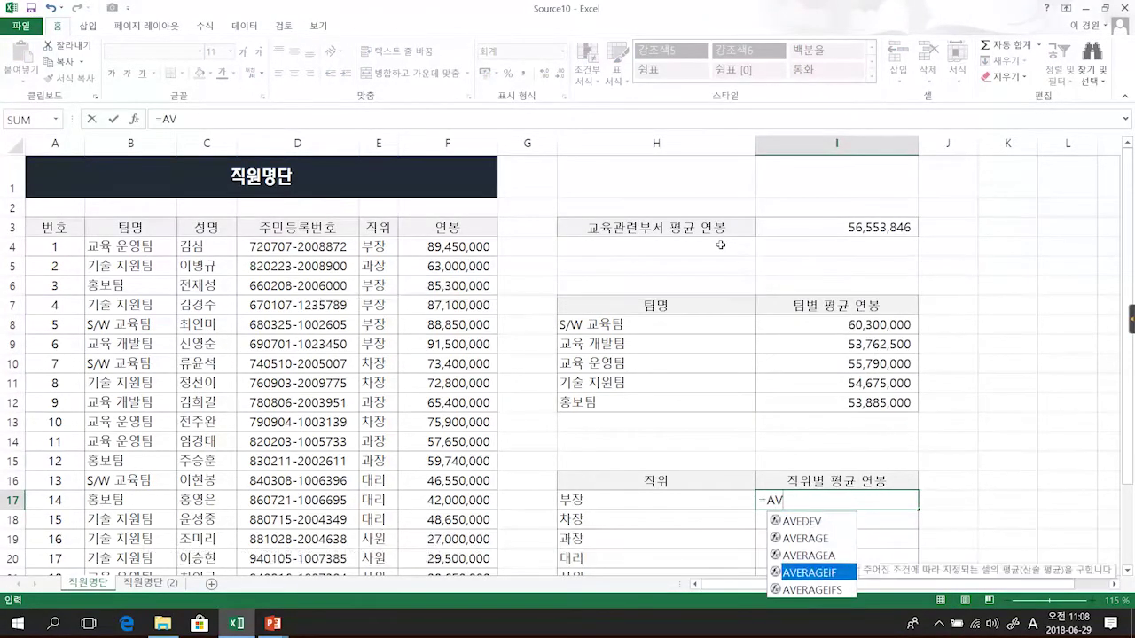
{"action": "key", "text": "Tab"}
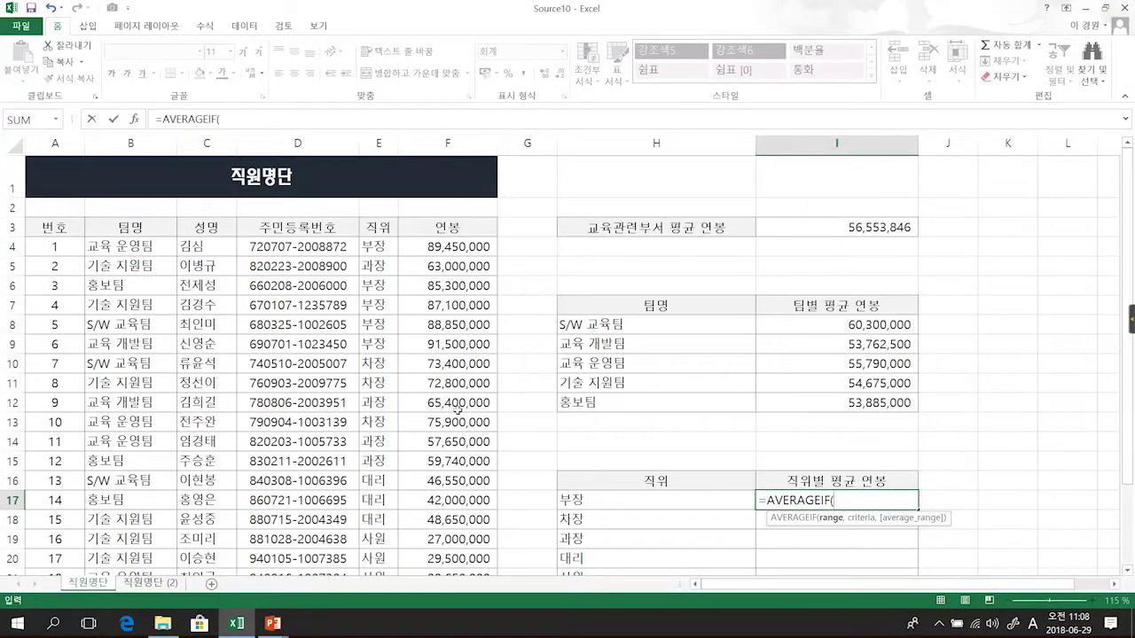
{"action": "left_click", "coordinate": [379, 247]}
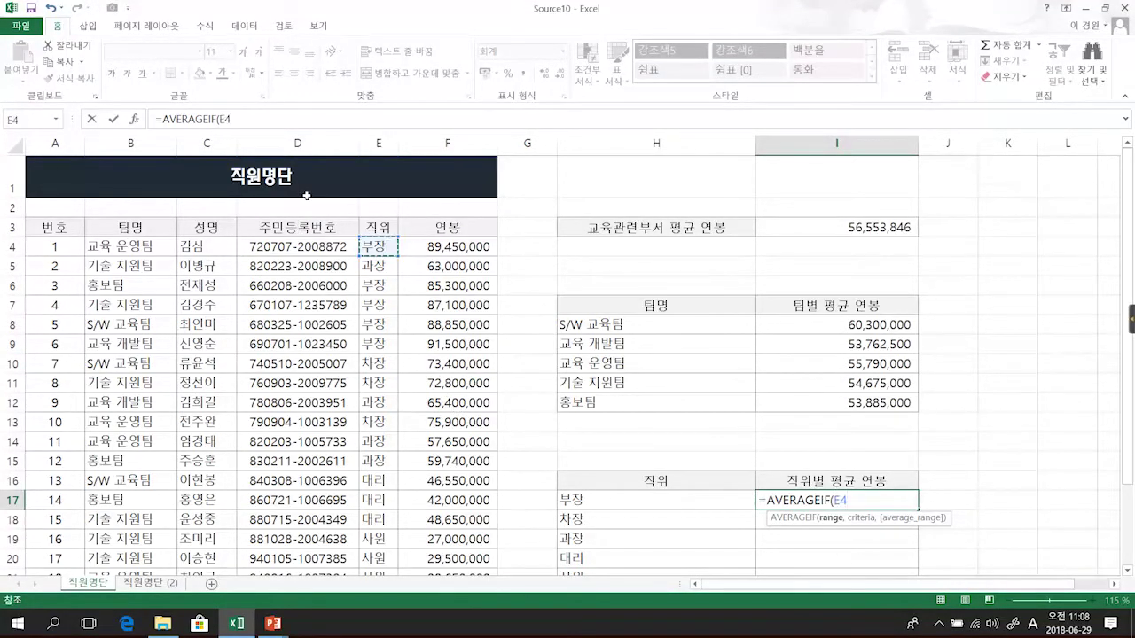
{"action": "key", "text": "ctrl+shift+Down"}
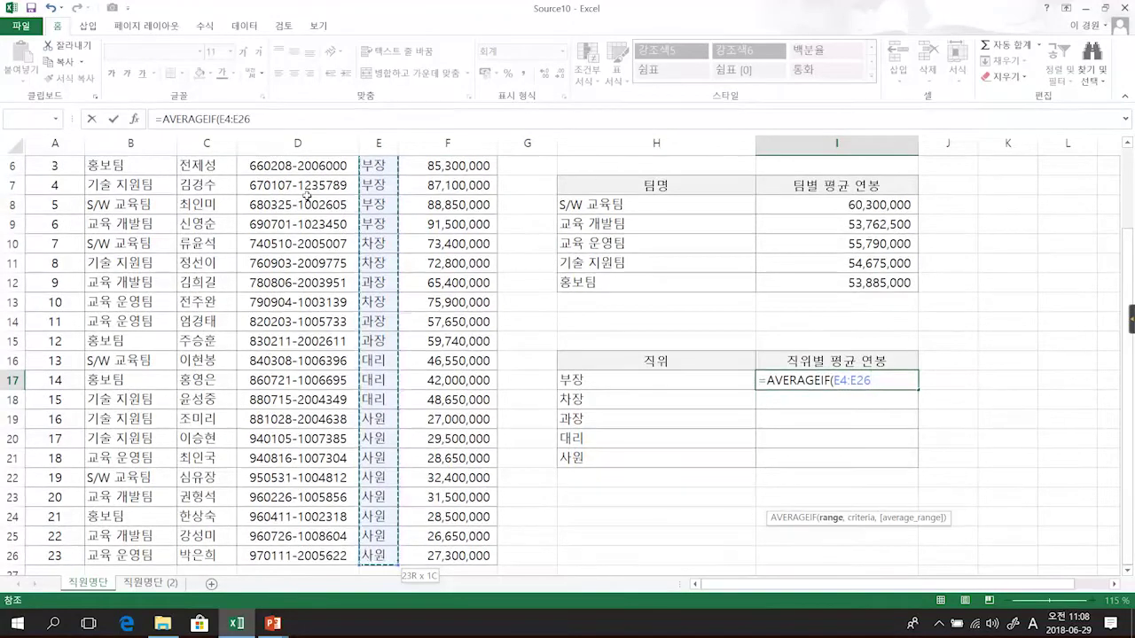
{"action": "key", "text": "F4"}
{"action": "type", "text": ","}
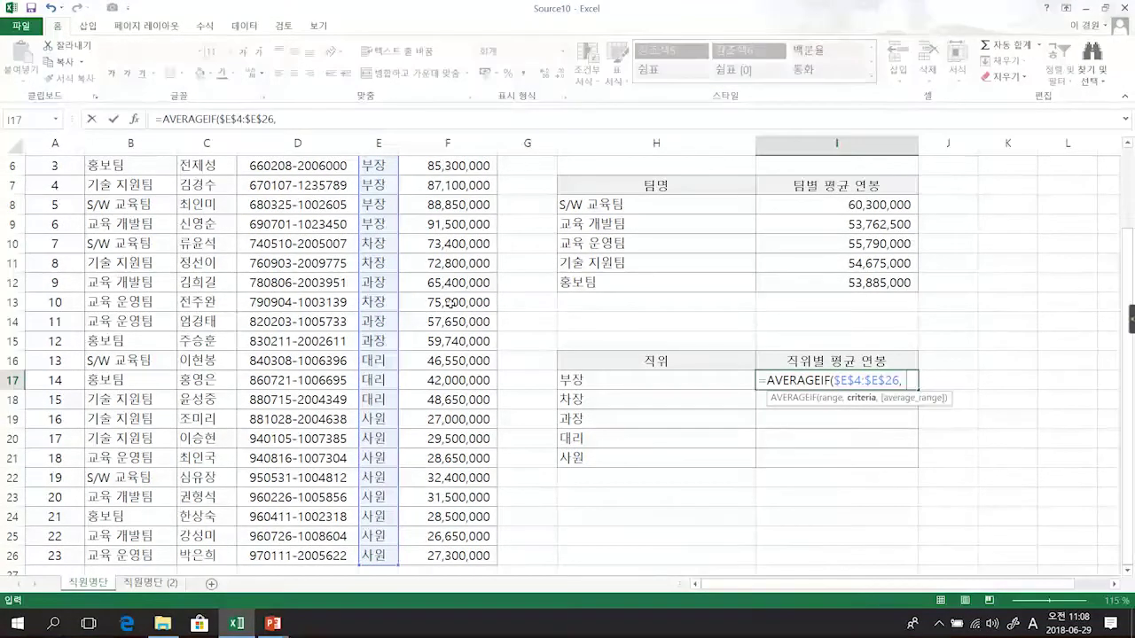
Complete the I17 formula with criterion H17 and the absolute average range $F$4:$F$26, and fill it down to I21.
{"action": "left_click", "coordinate": [599, 379]}
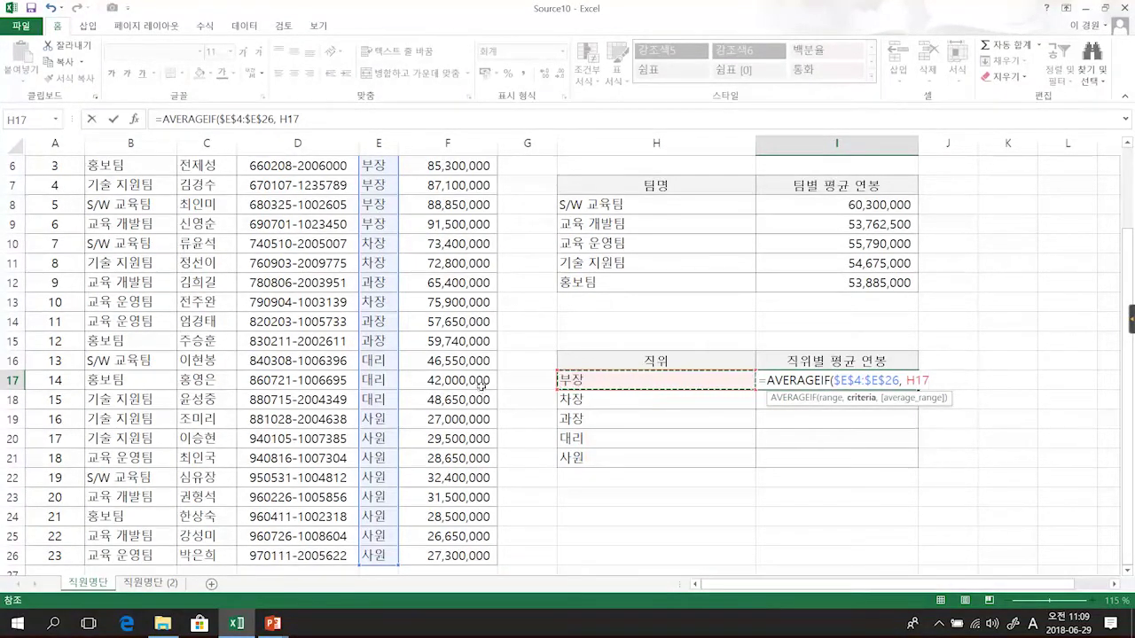
{"action": "type", "text": ","}
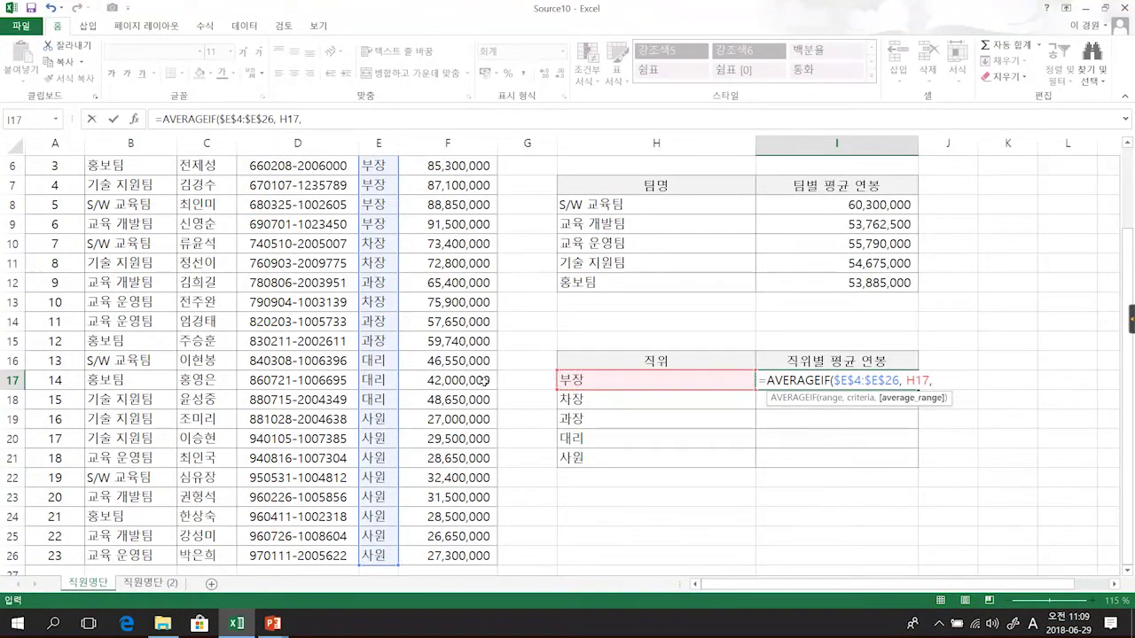
{"action": "scroll", "coordinate": [483, 391], "scroll_direction": "up", "scroll_amount": 2}
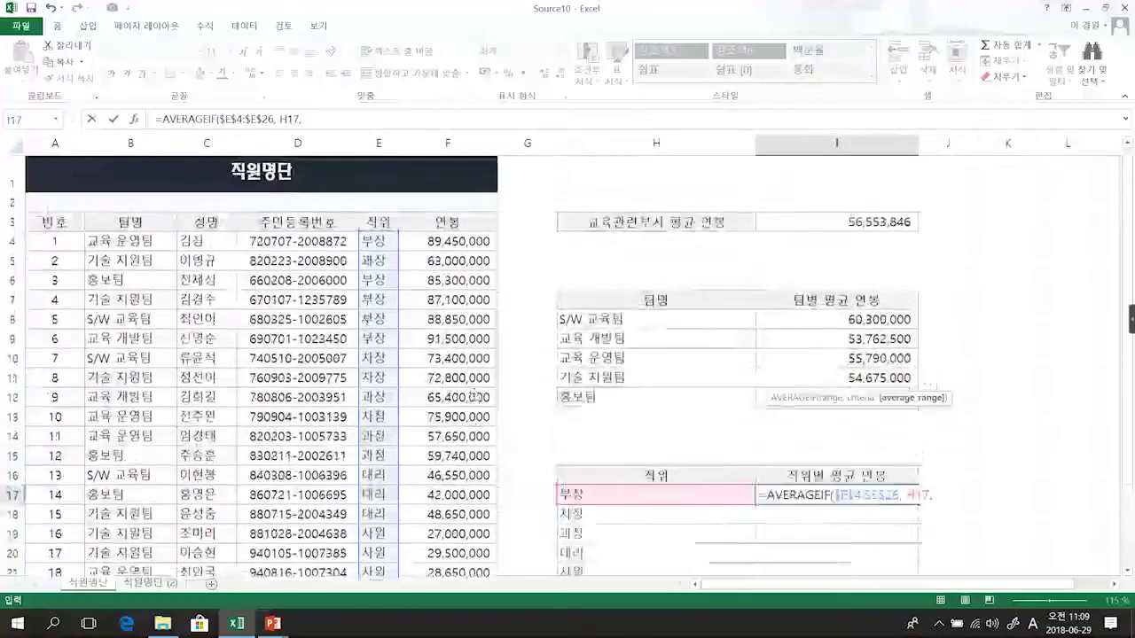
{"action": "left_click", "coordinate": [444, 246]}
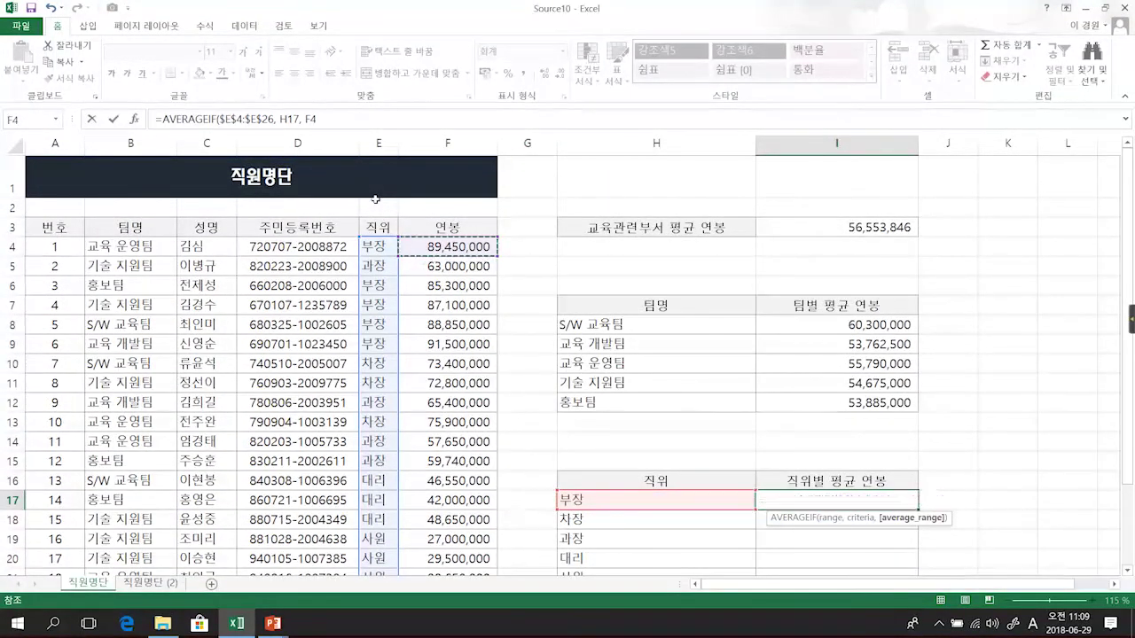
{"action": "key", "text": "ctrl+shift+Down"}
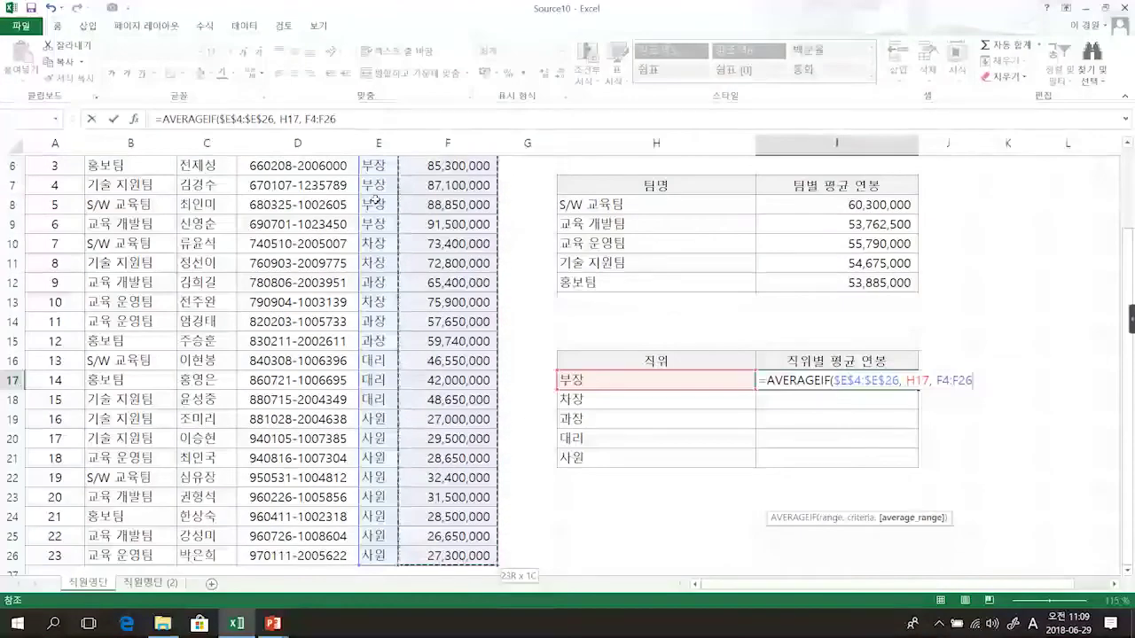
{"action": "scroll", "coordinate": [625, 397], "scroll_direction": "up", "scroll_amount": 2}
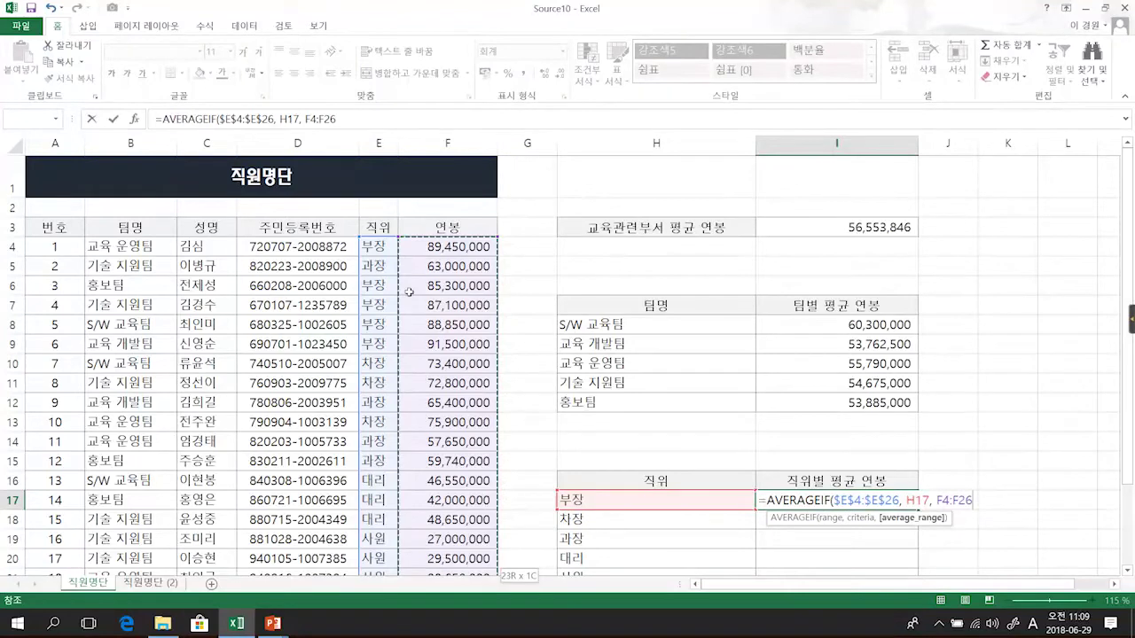
{"action": "key", "text": "F4"}
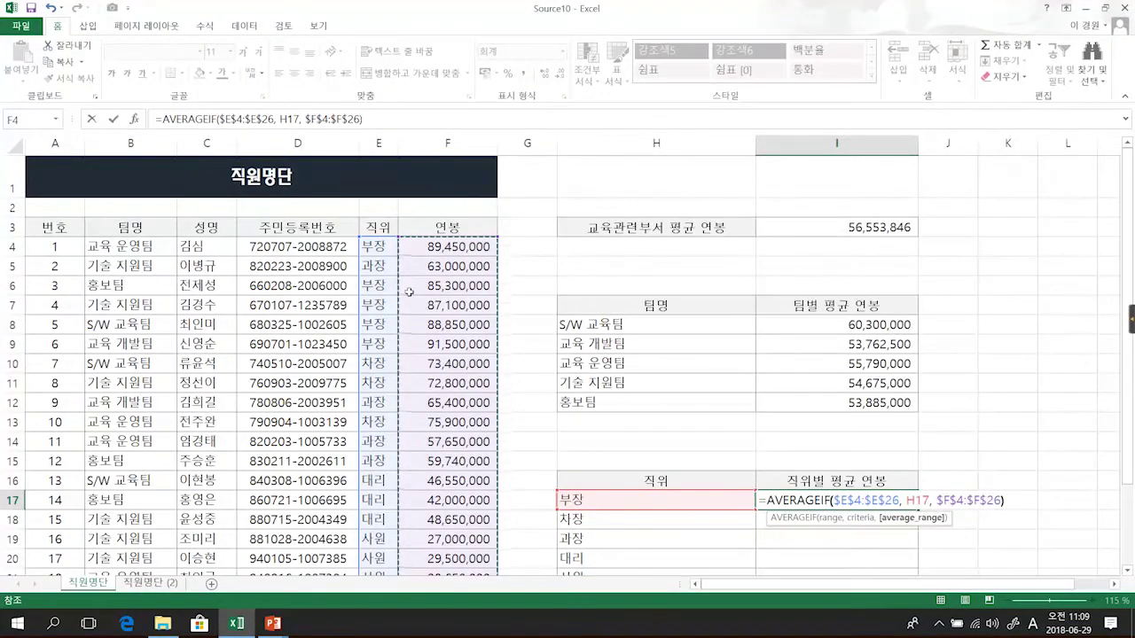
{"action": "key", "text": "Return"}
{"action": "key", "text": "Up"}
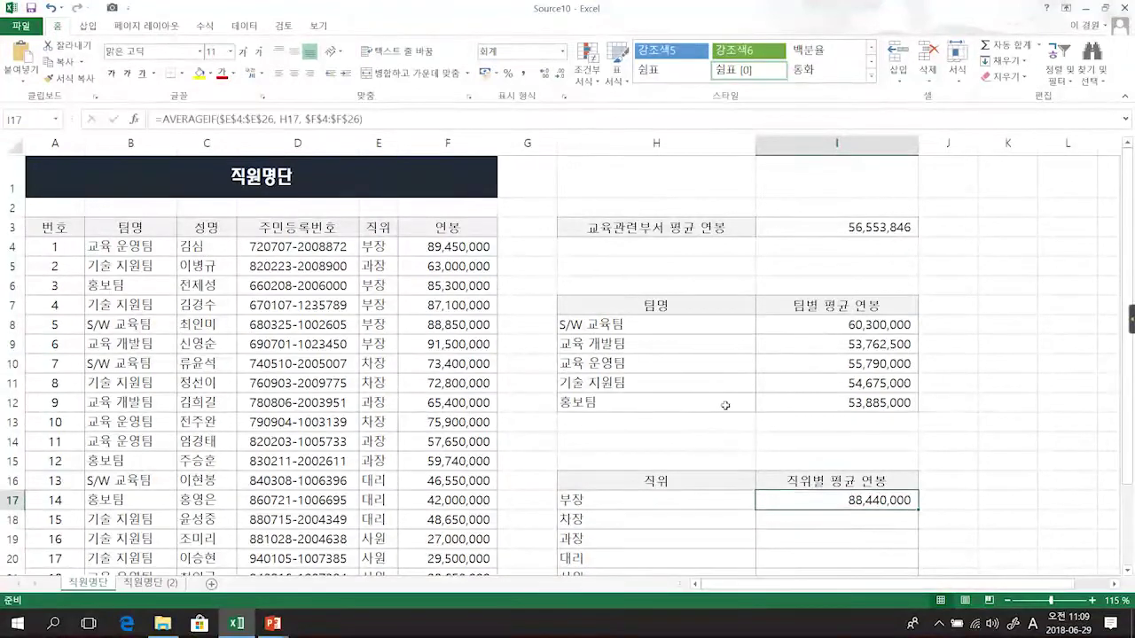
{"action": "double_click", "coordinate": [918, 510]}
{"action": "scroll", "coordinate": [770, 433], "scroll_direction": "down", "scroll_amount": 3}
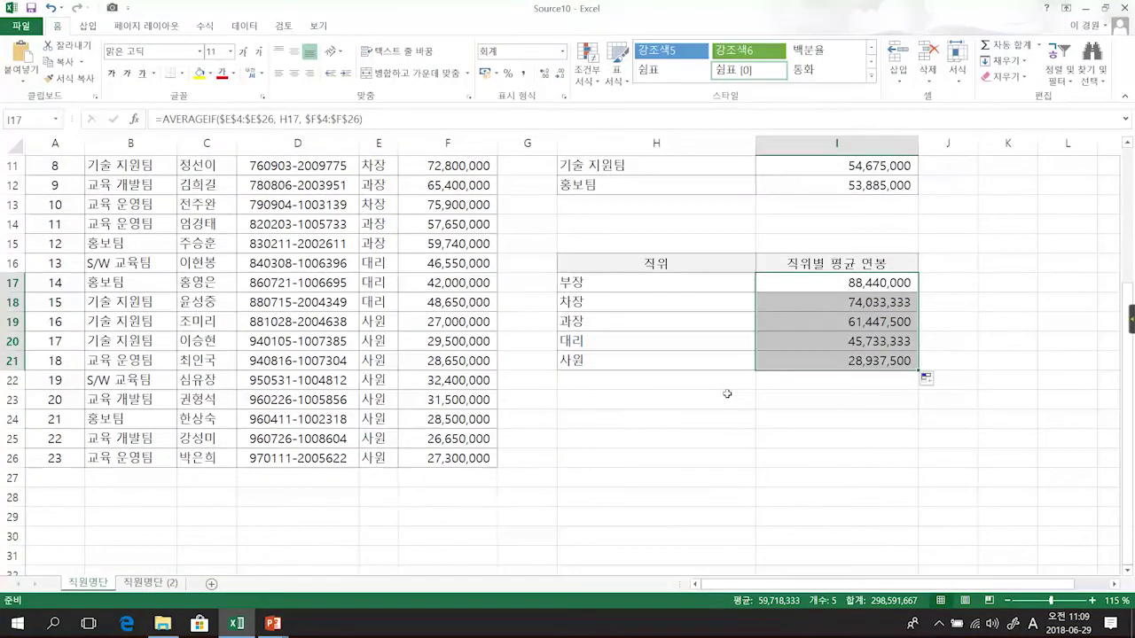
Select cell J4 on the 직원명단 (2) sheet, and switch to the PowerPoint slide show.
{"action": "left_click", "coordinate": [149, 583]}
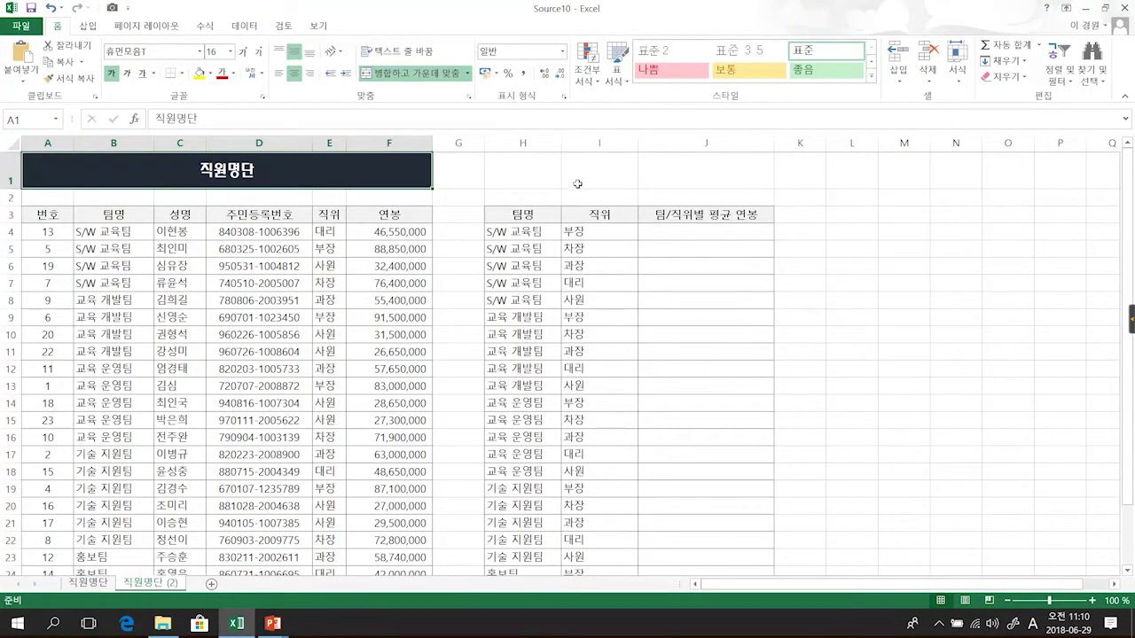
{"action": "left_click", "coordinate": [716, 229]}
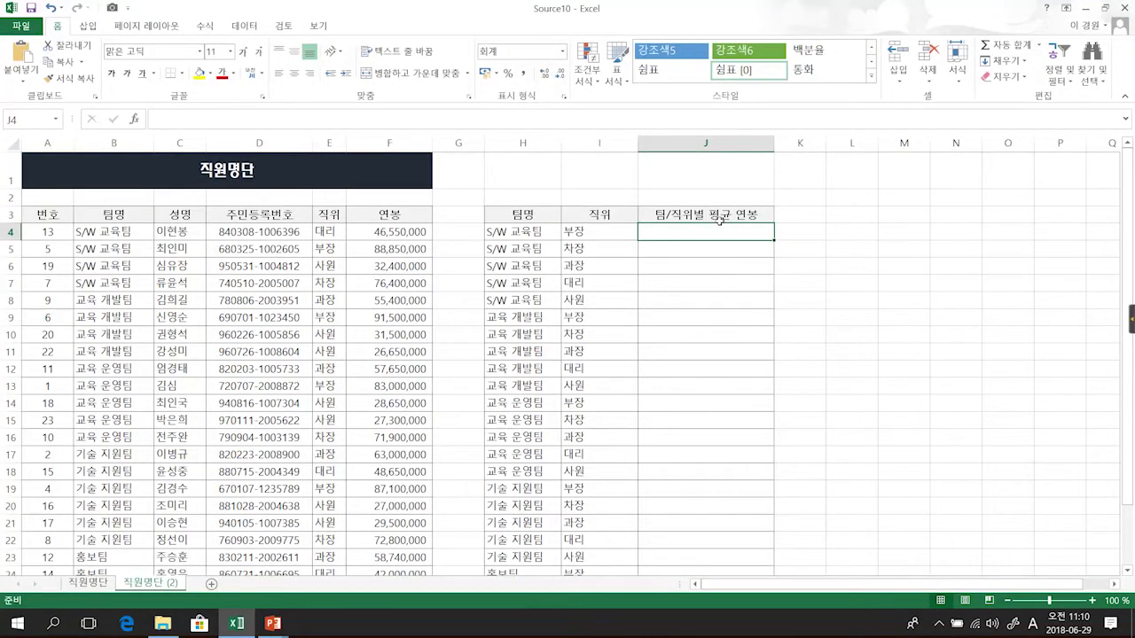
{"action": "key", "text": "alt+Tab"}
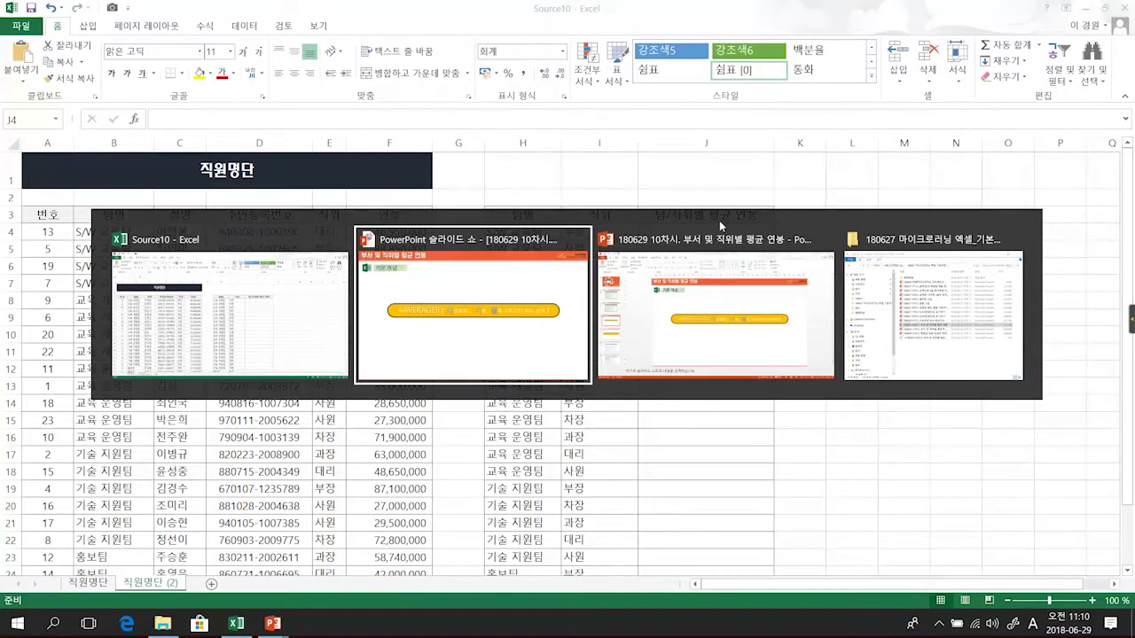
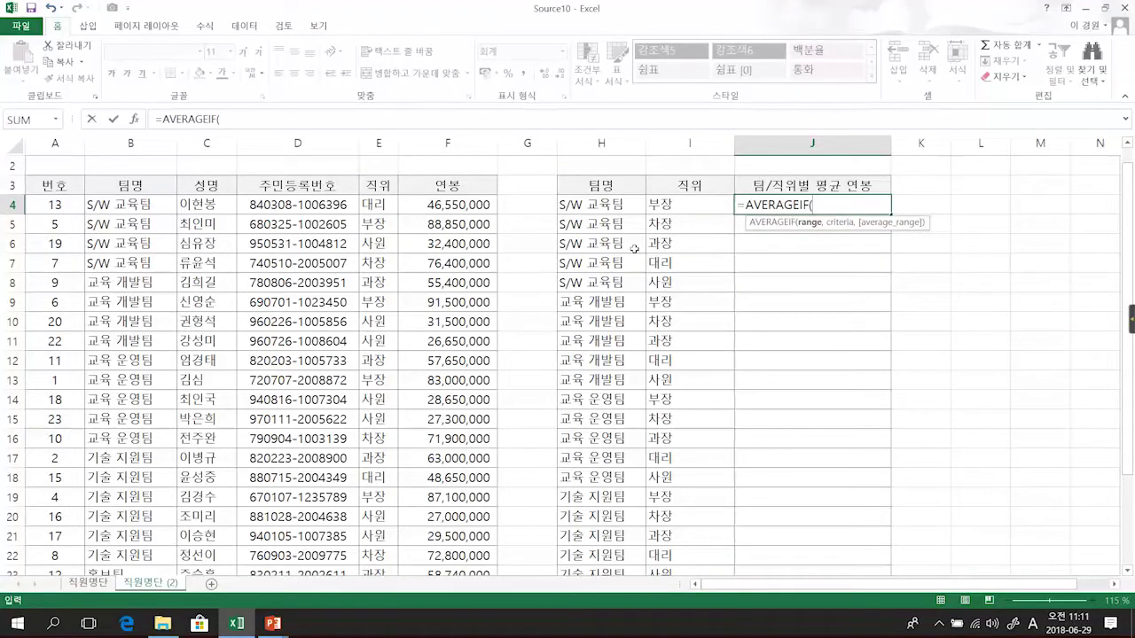
Change the function of the formula started in J4 to AVERAGEIFS.
{"action": "key", "text": "BackSpace"}
{"action": "type", "text": "S"}
{"action": "key", "text": "Tab"}
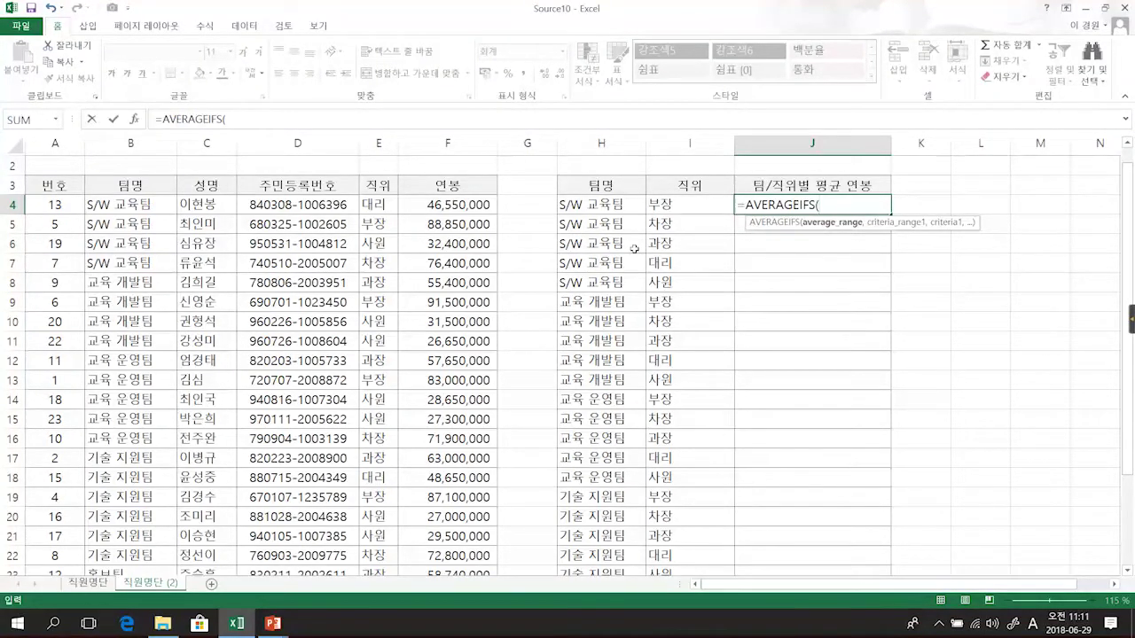
{"action": "left_click", "coordinate": [98, 204]}
{"action": "key", "text": "ctrl+shift+Down"}
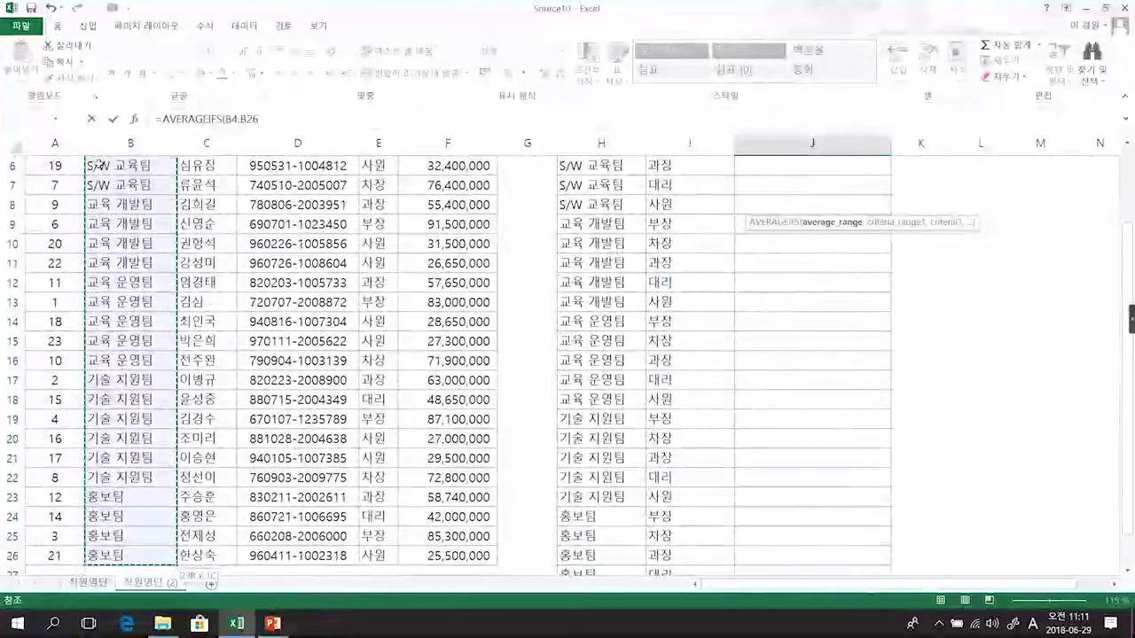
{"action": "scroll", "coordinate": [632, 258], "scroll_direction": "up", "scroll_amount": 2}
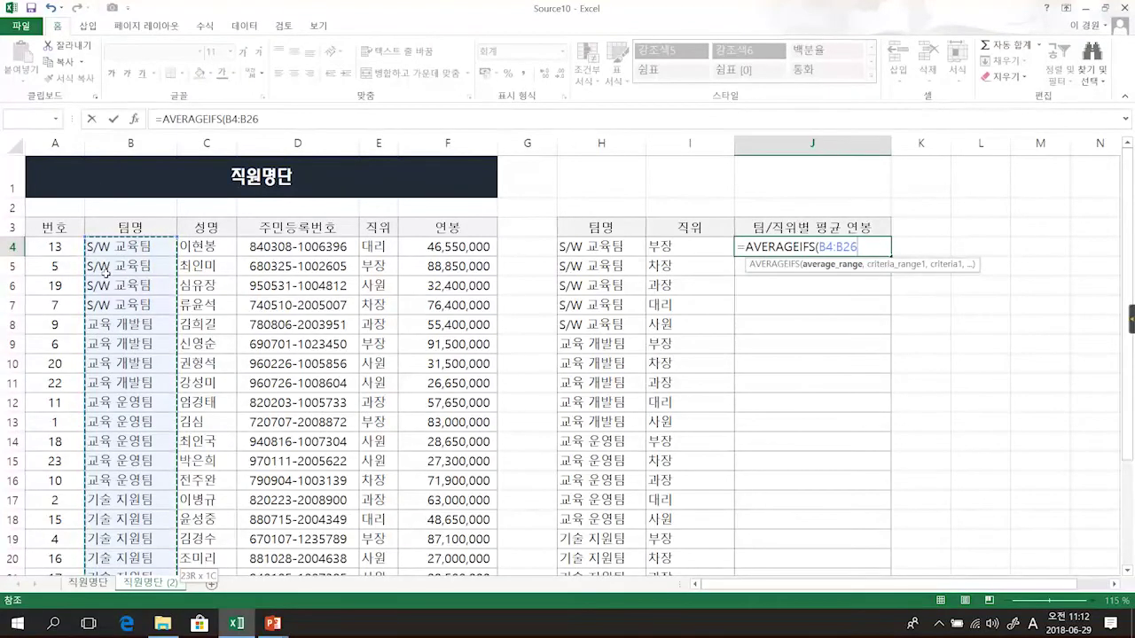
{"action": "key", "text": "F4"}
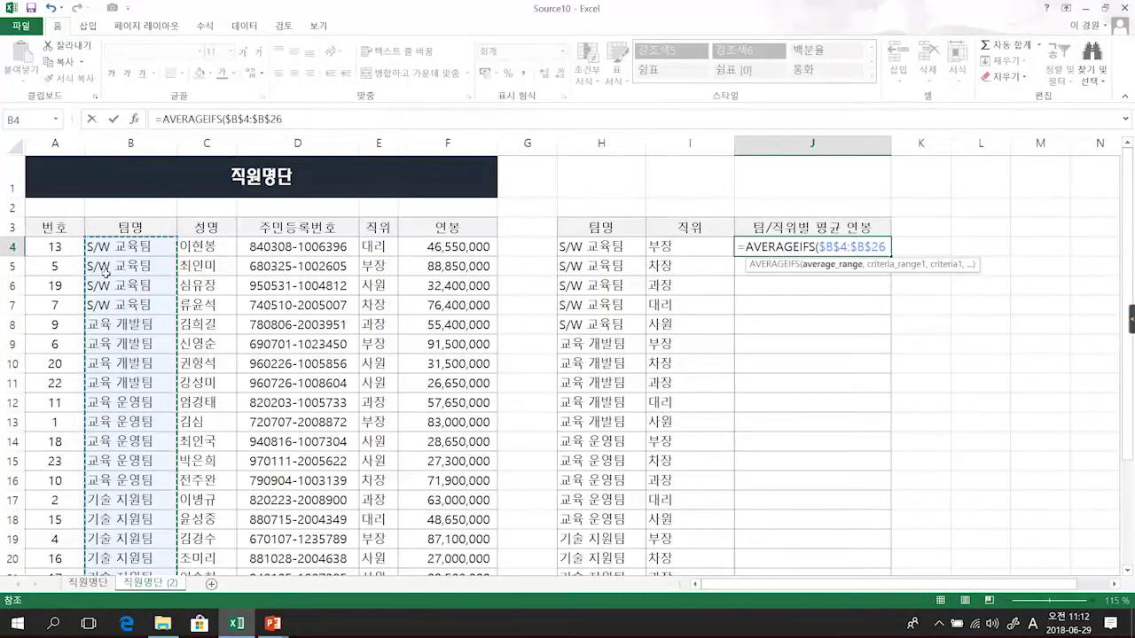
{"action": "type", "text": ","}
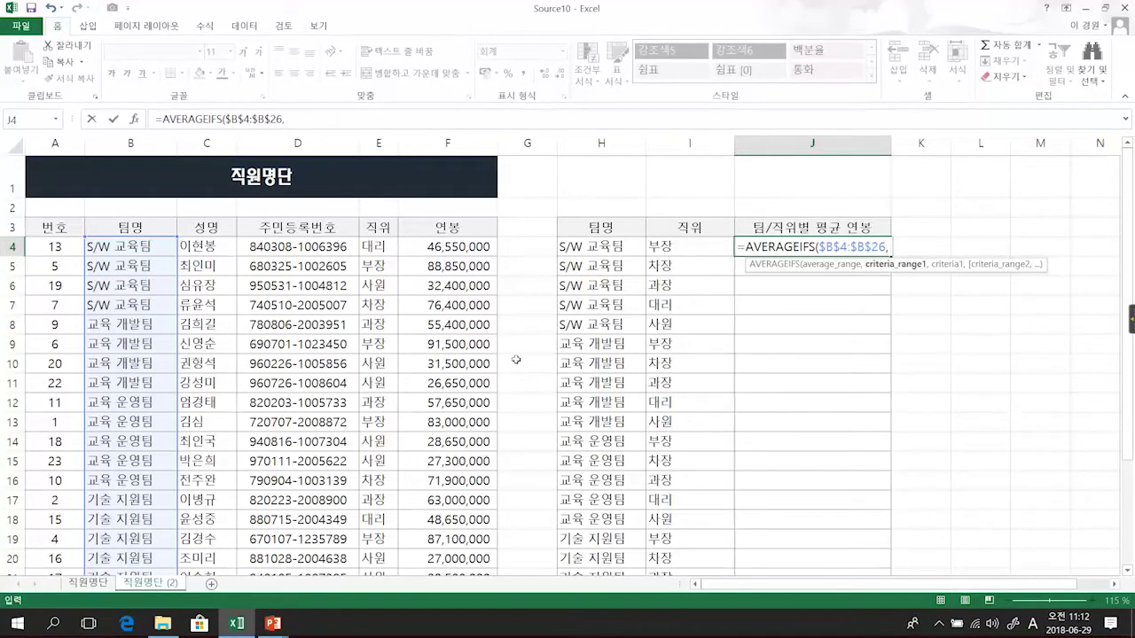
{"action": "left_click", "coordinate": [592, 247]}
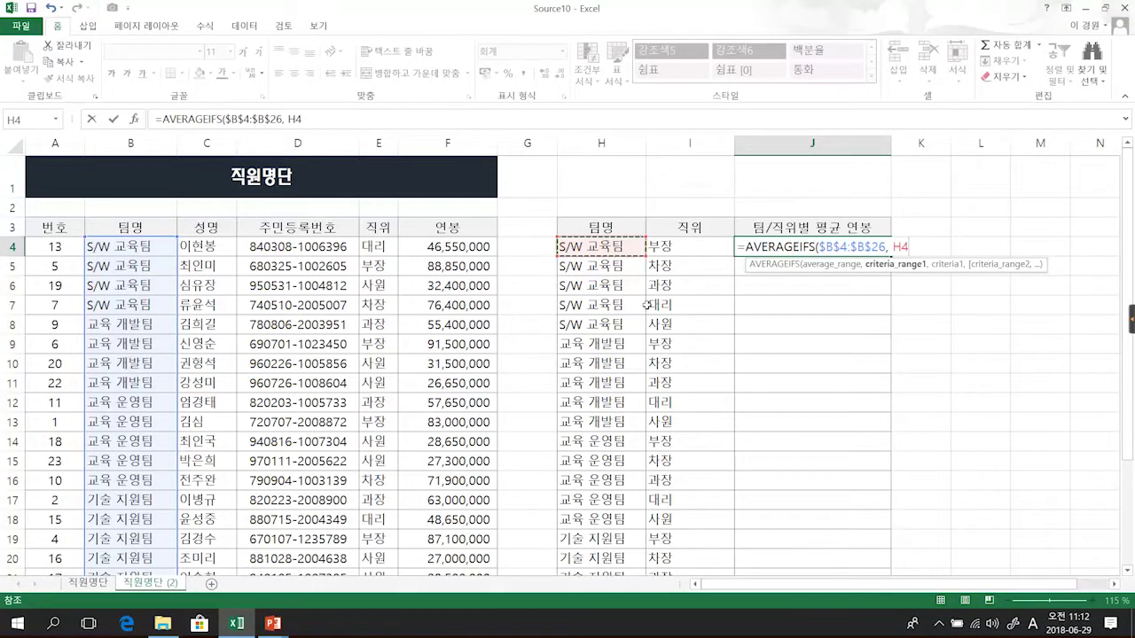
{"action": "left_click_drag", "start_coordinate": [818, 247], "coordinate": [908, 247]}
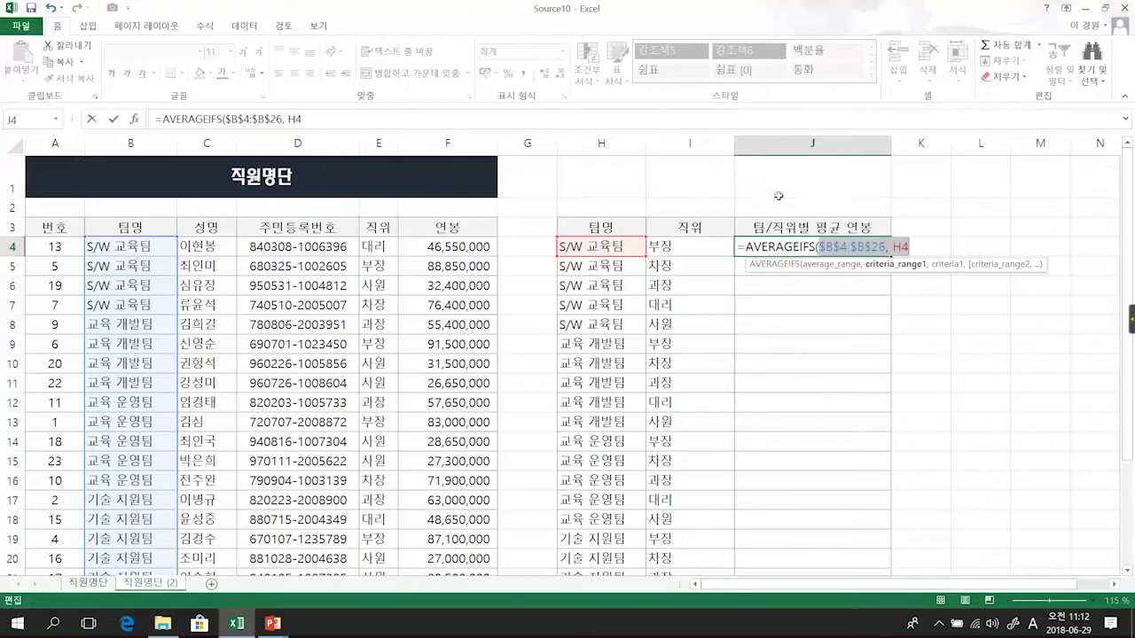
{"action": "key", "text": "BackSpace"}
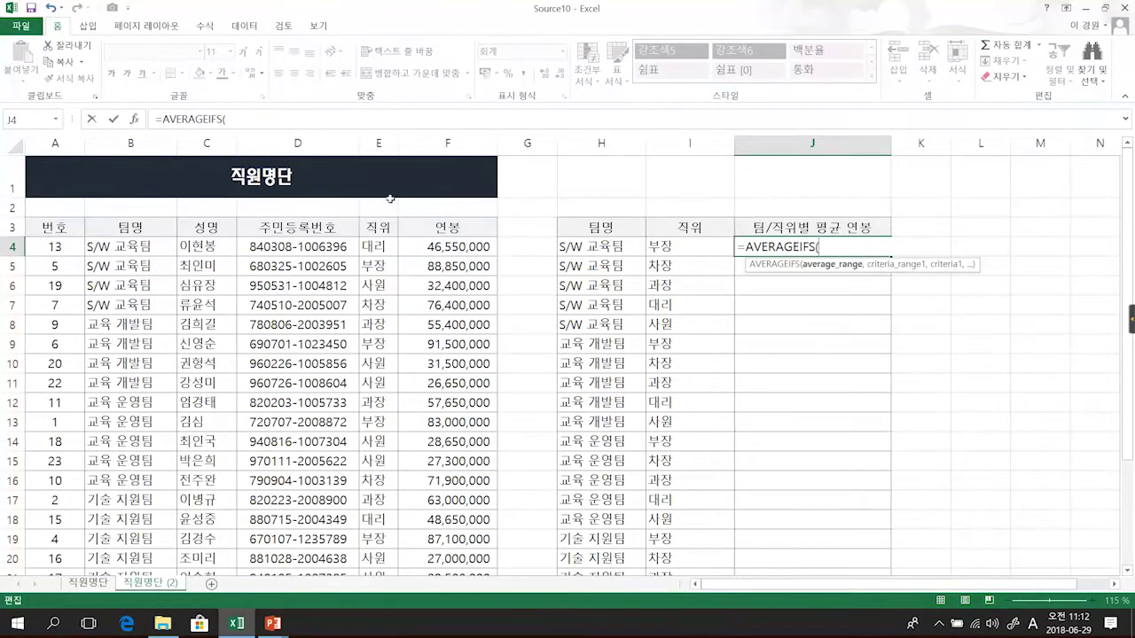
Set the 연봉 column as the absolute average range $F$4:$F$26 in the J4 AVERAGEIFS formula.
{"action": "key", "text": "Left"}
{"action": "key", "text": "Left"}
{"action": "key", "text": "Left"}
{"action": "key", "text": "Left"}
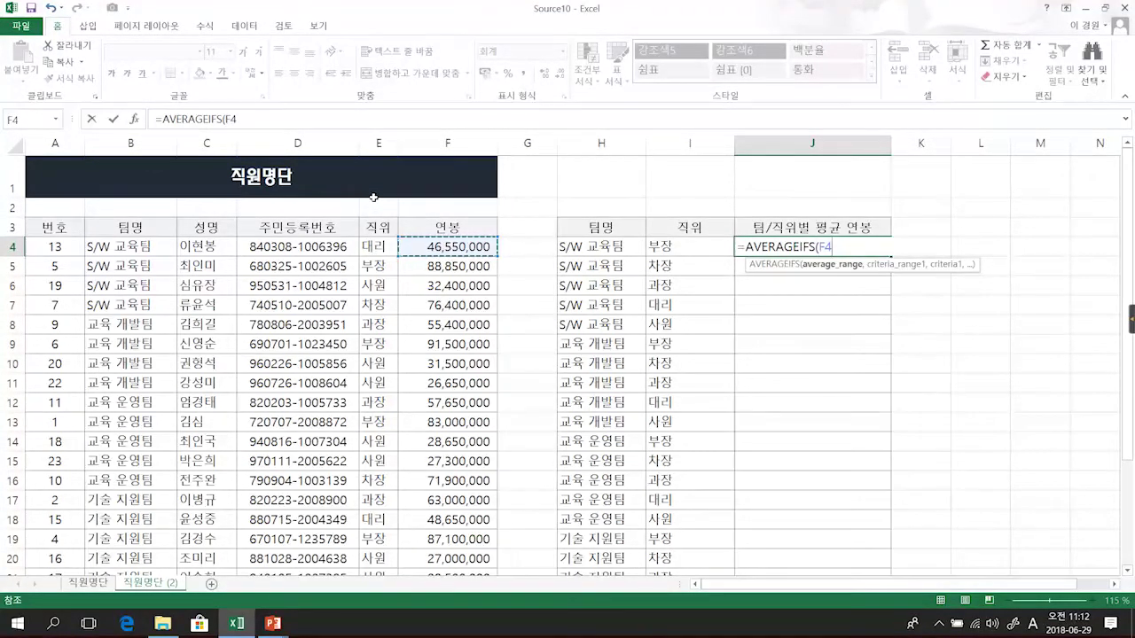
{"action": "key", "text": "ctrl+shift+Down"}
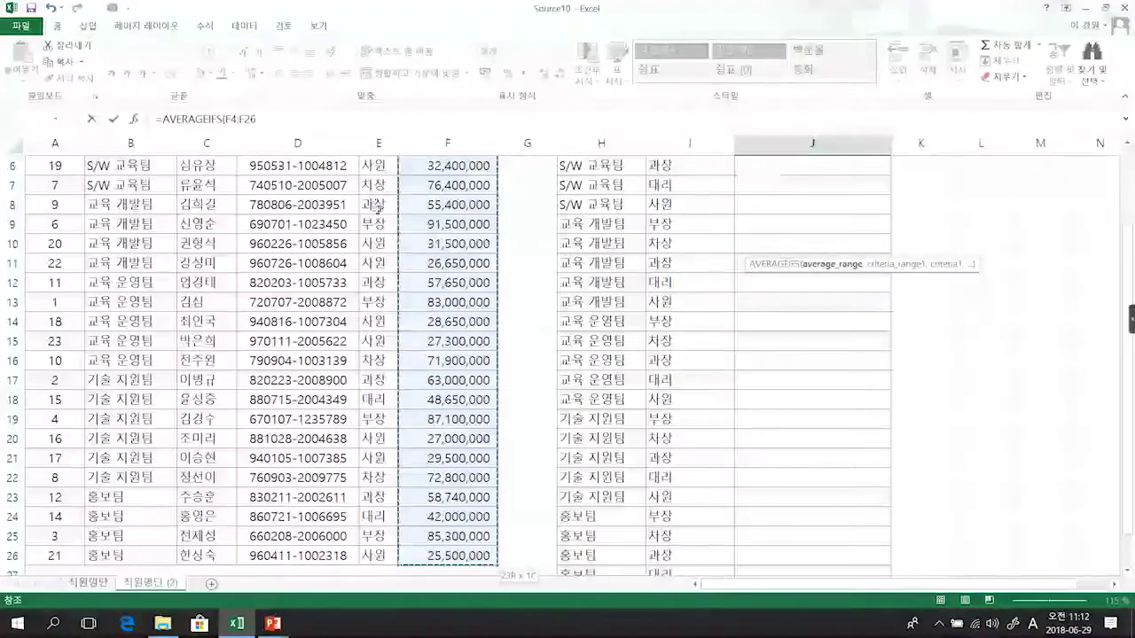
{"action": "scroll", "coordinate": [380, 230], "scroll_direction": "up", "scroll_amount": 2}
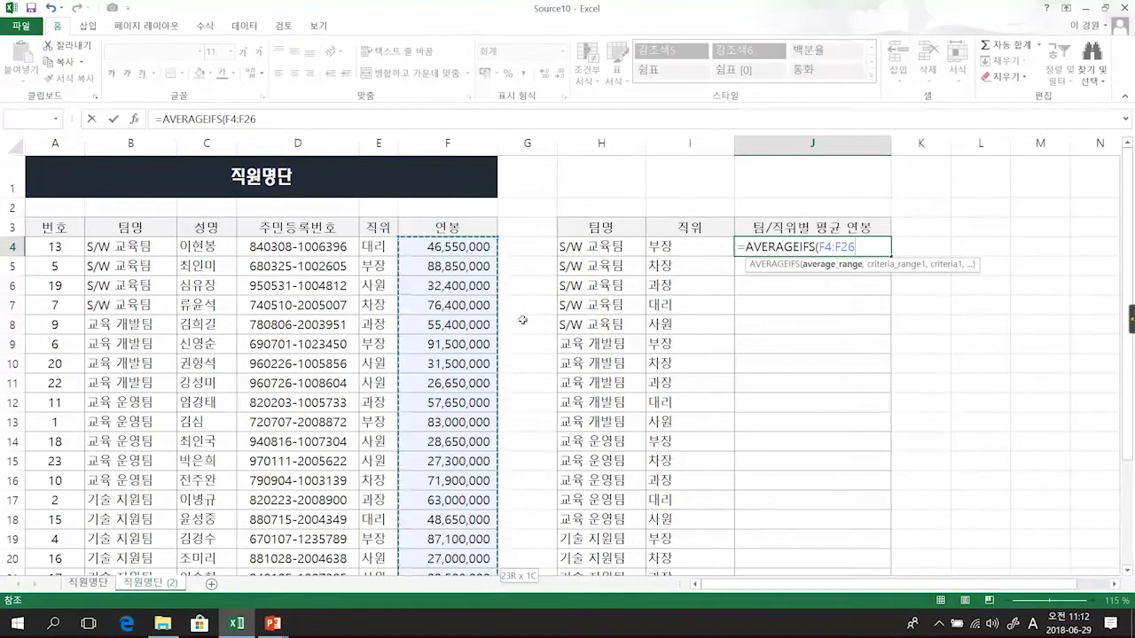
{"action": "key", "text": "F4"}
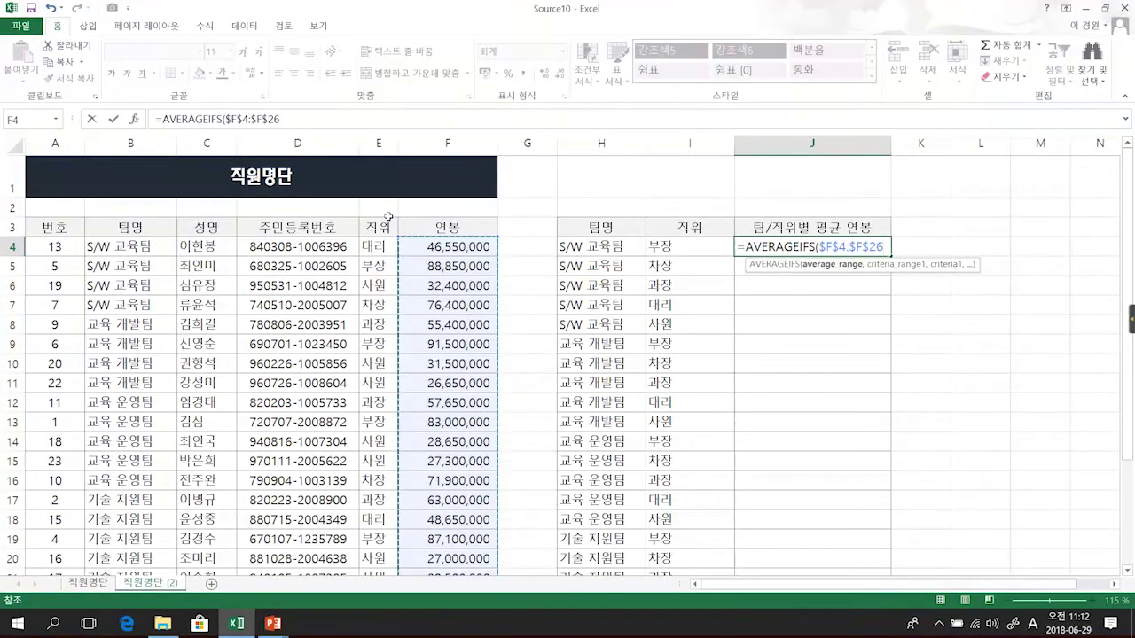
{"action": "type", "text": ","}
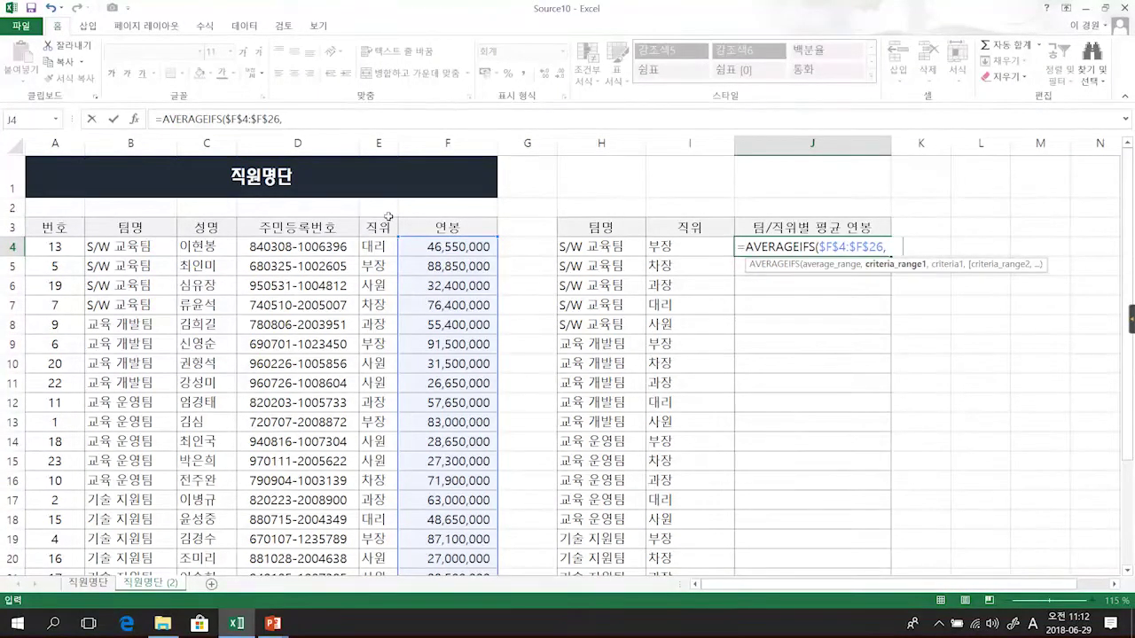
Add the 팀명 column as the absolute first criteria range $B$4:$B$26 in the J4 formula, with H4 as its criterion.
{"action": "left_click", "coordinate": [129, 246]}
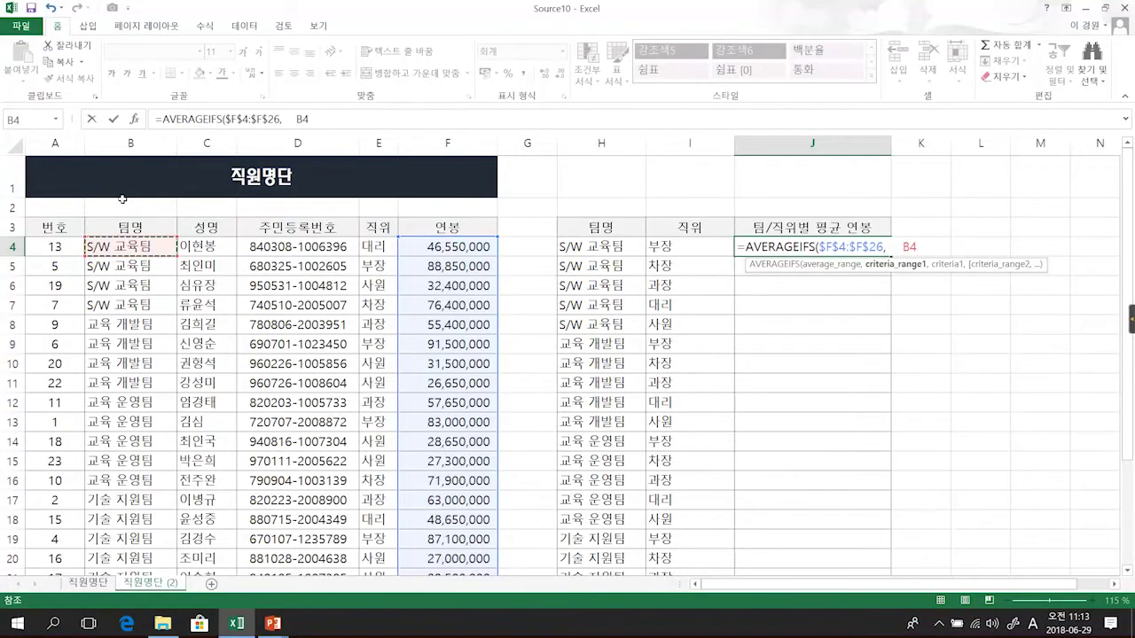
{"action": "key", "text": "ctrl+shift+Down"}
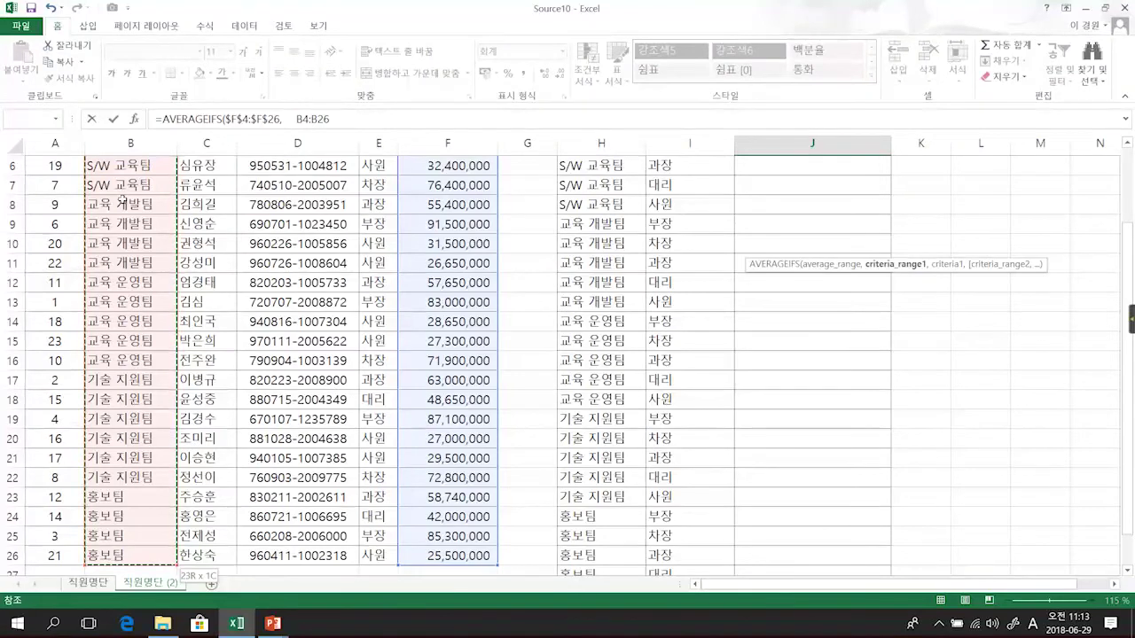
{"action": "scroll", "coordinate": [122, 200], "scroll_direction": "up", "scroll_amount": 2}
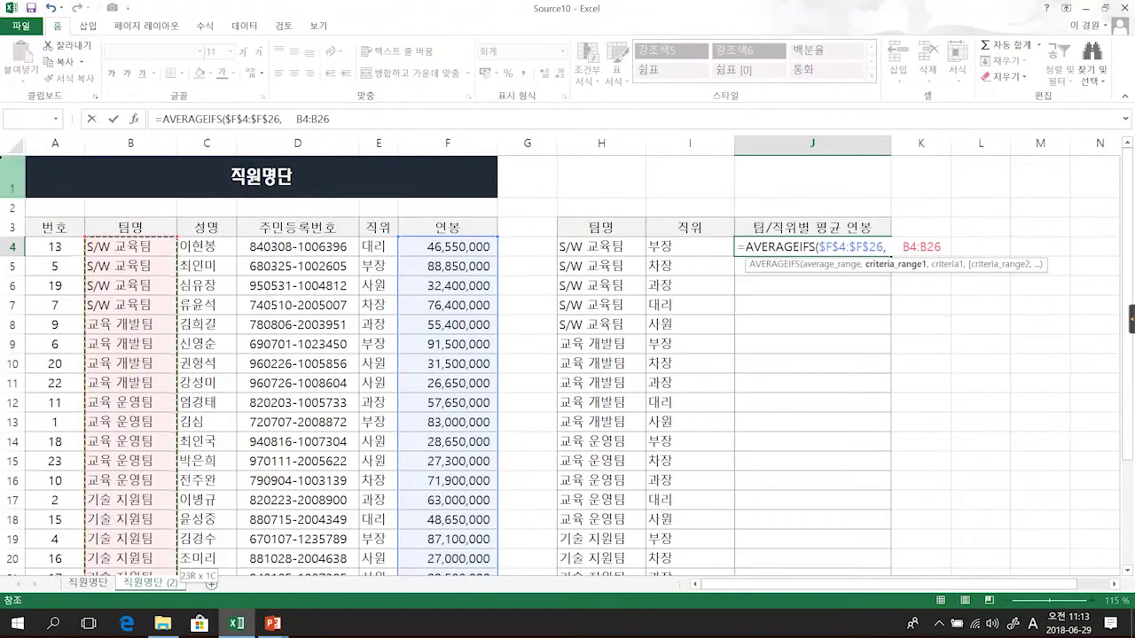
{"action": "key", "text": "F4"}
{"action": "type", "text": ","}
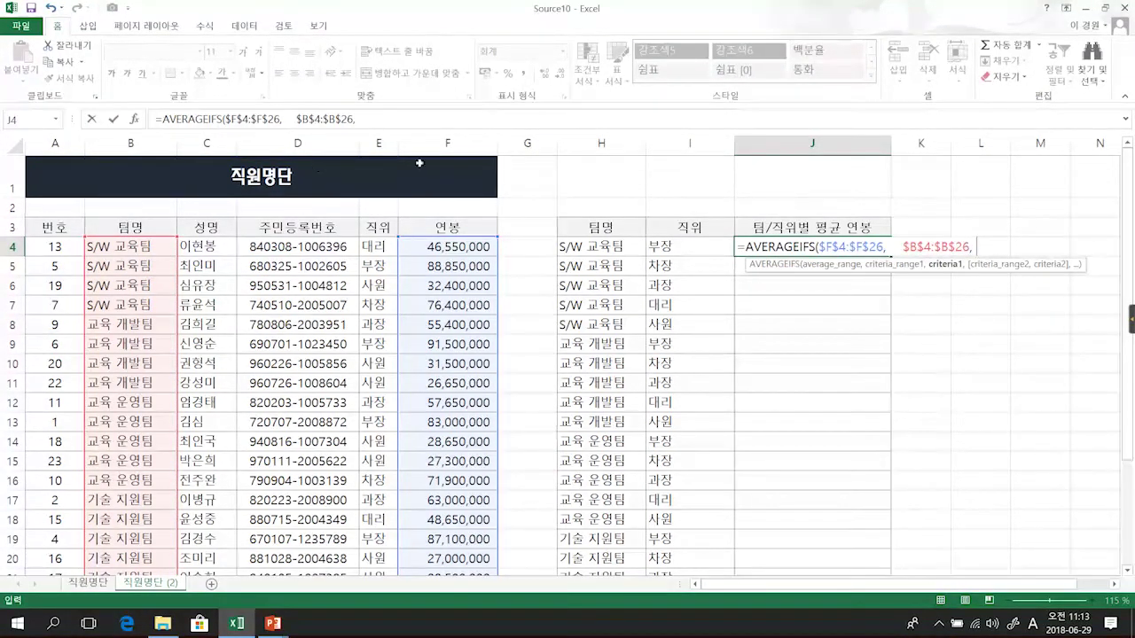
{"action": "key", "text": "Left"}
{"action": "key", "text": "Left"}
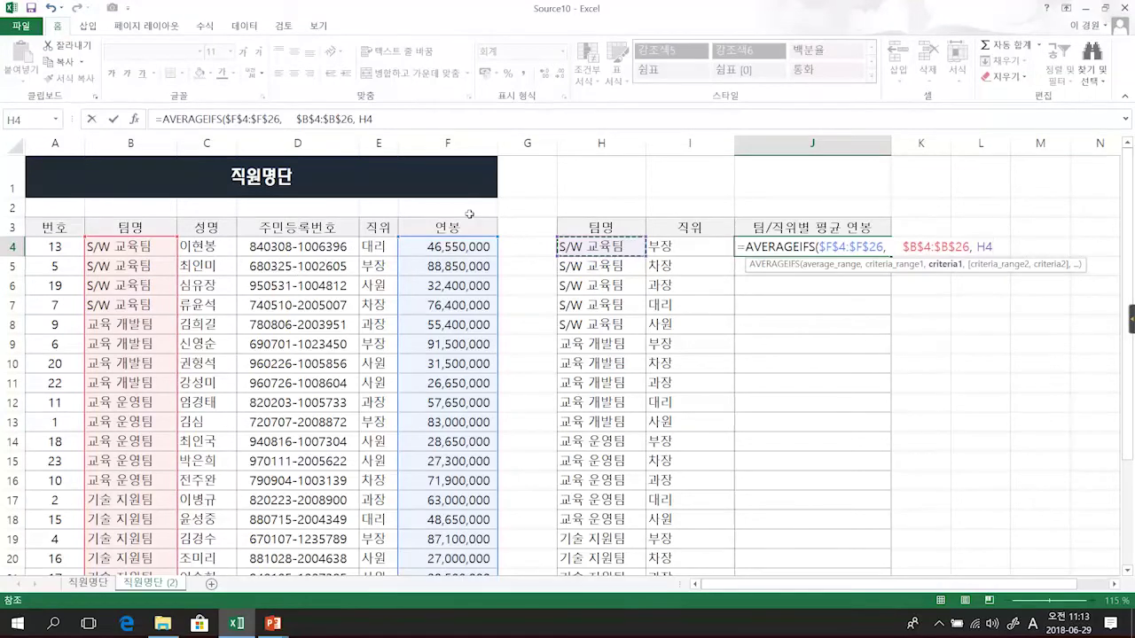
{"action": "type", "text": ","}
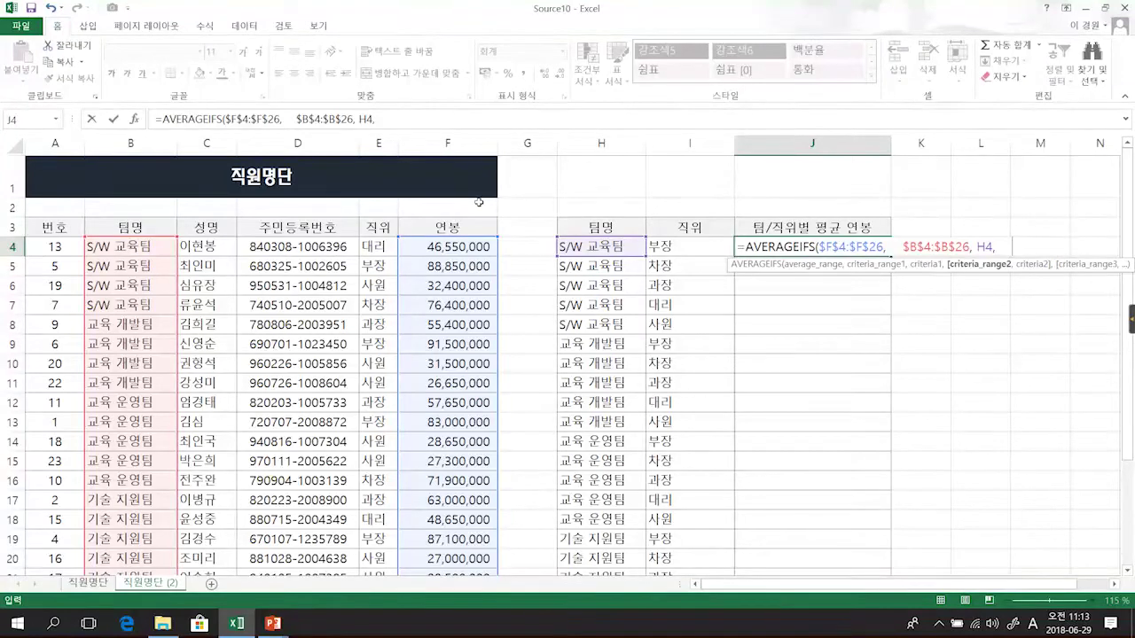
Add the 직위 column as the absolute second criteria range $E$4:$E$26 in the J4 AVERAGEIFS formula.
{"action": "key", "text": "Left"}
{"action": "key", "text": "Left"}
{"action": "key", "text": "Left"}
{"action": "key", "text": "Left"}
{"action": "key", "text": "Left"}
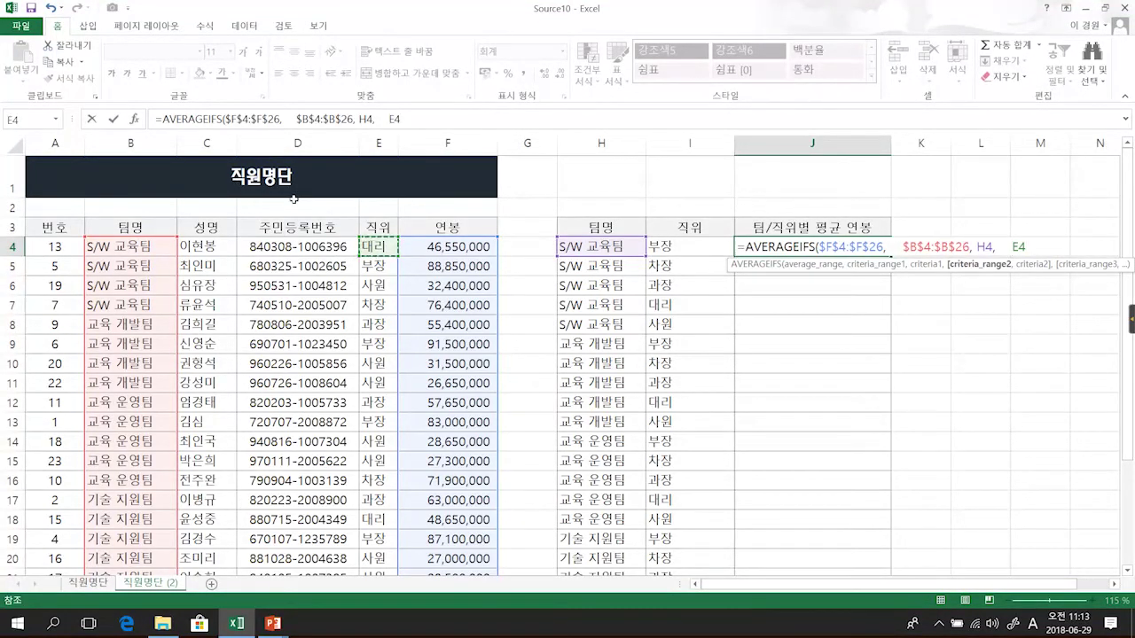
{"action": "key", "text": "ctrl+shift+Down"}
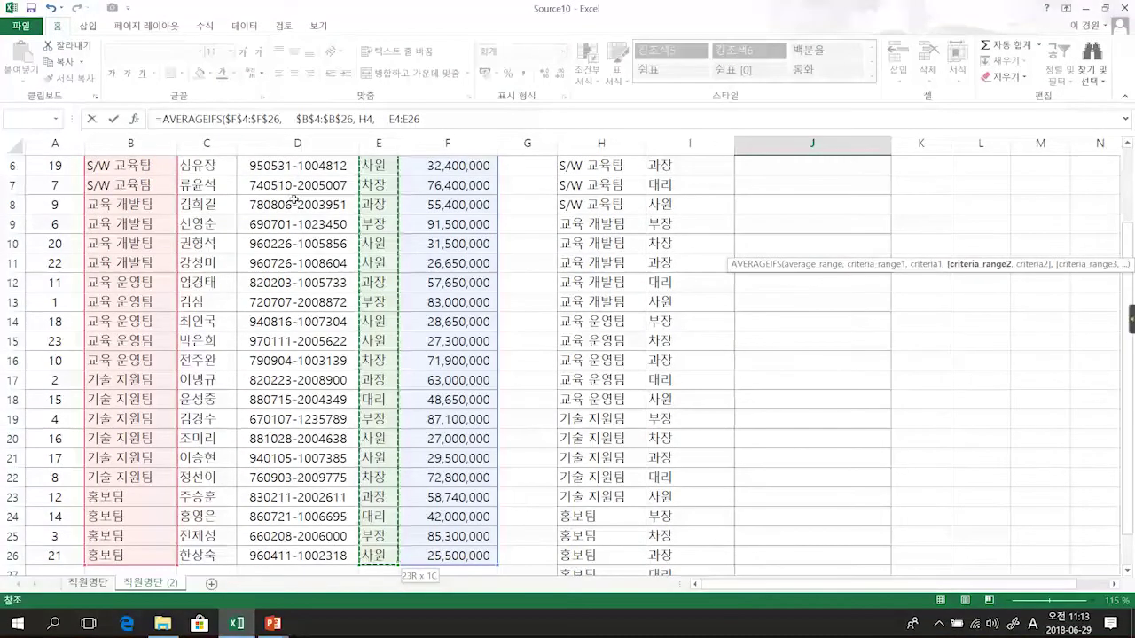
{"action": "key", "text": "F4"}
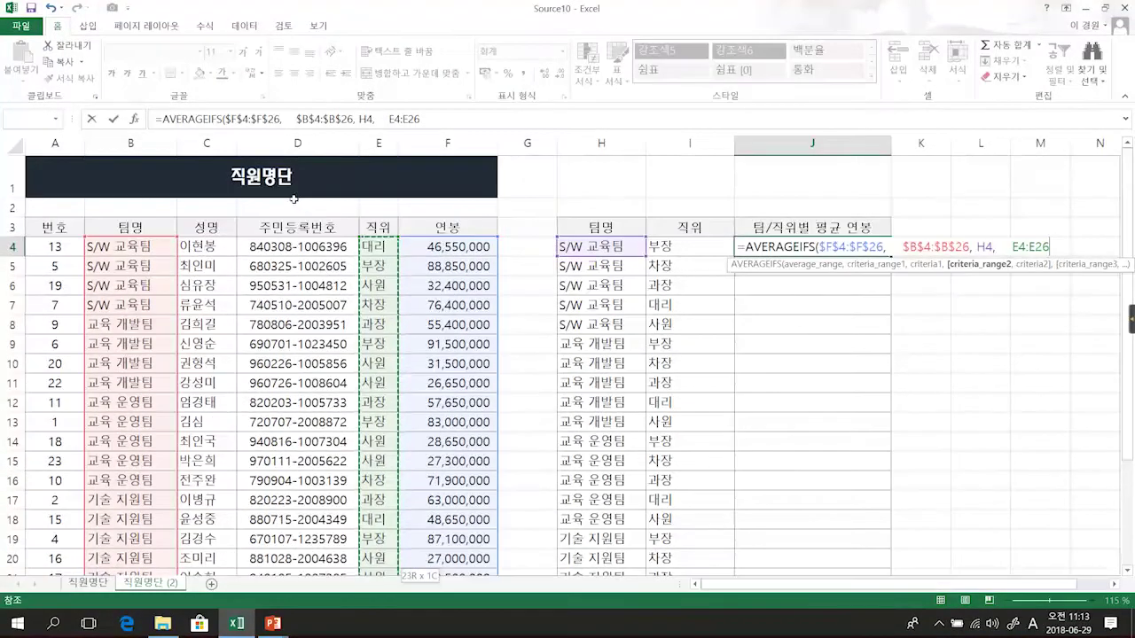
{"action": "type", "text": ","}
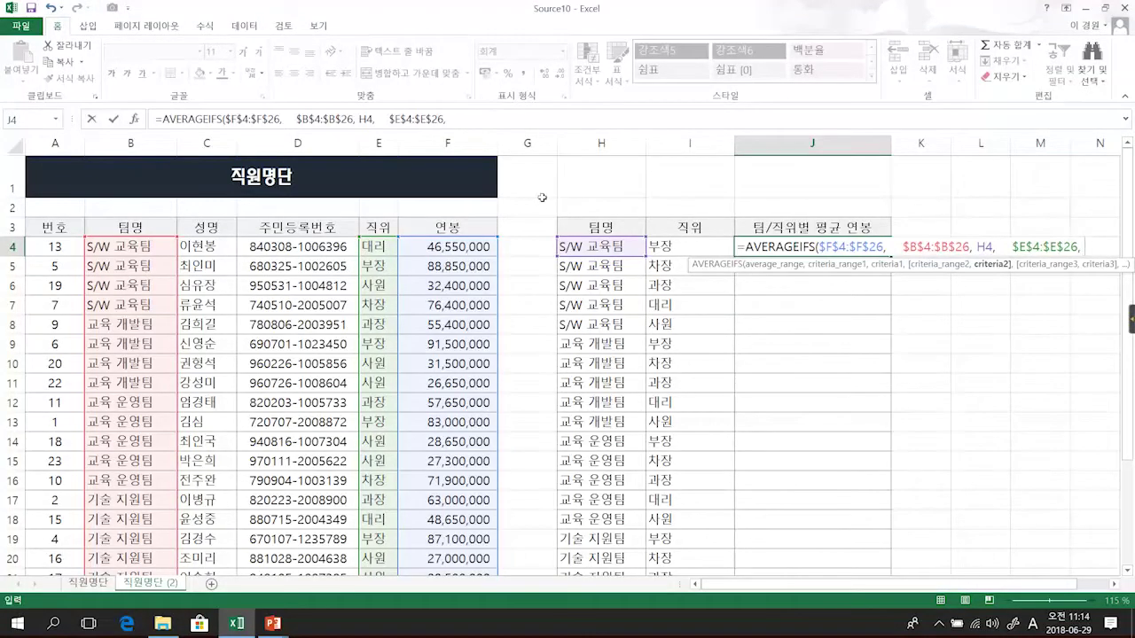
Use I4 as the second criterion and complete the AVERAGEIFS formula in J4.
{"action": "left_click", "coordinate": [678, 246]}
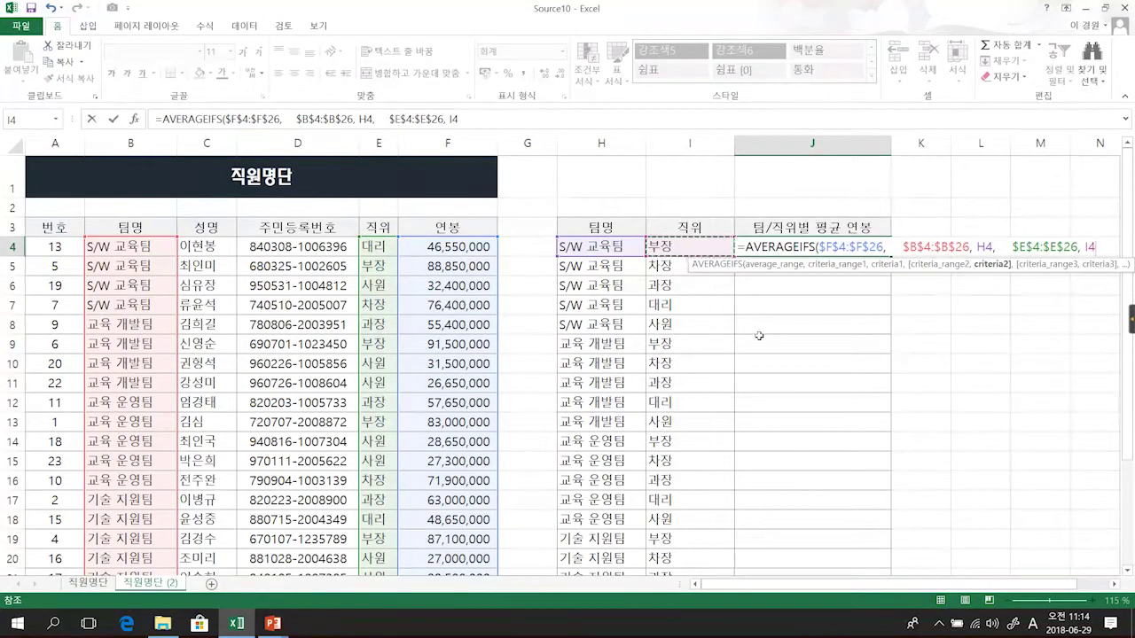
{"action": "type", "text": ")"}
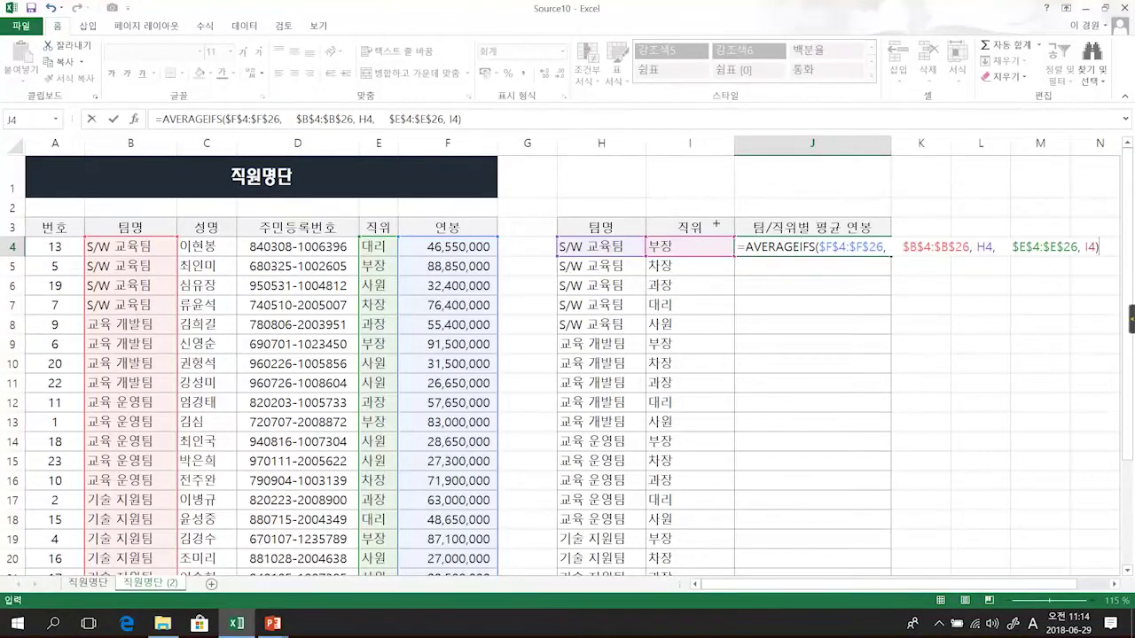
{"action": "key", "text": "Return"}
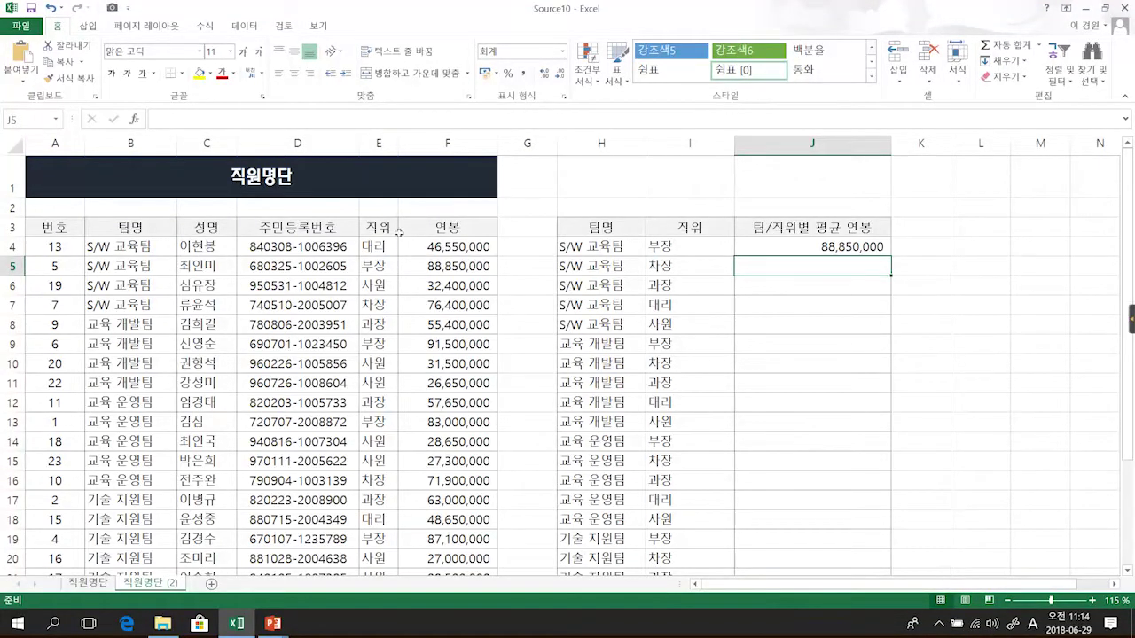
Check the employee record in row 5 against J4, and fill the J4 formula down the 팀/직위별 평균 연봉 column.
{"action": "left_click_drag", "start_coordinate": [44, 211], "coordinate": [397, 211]}
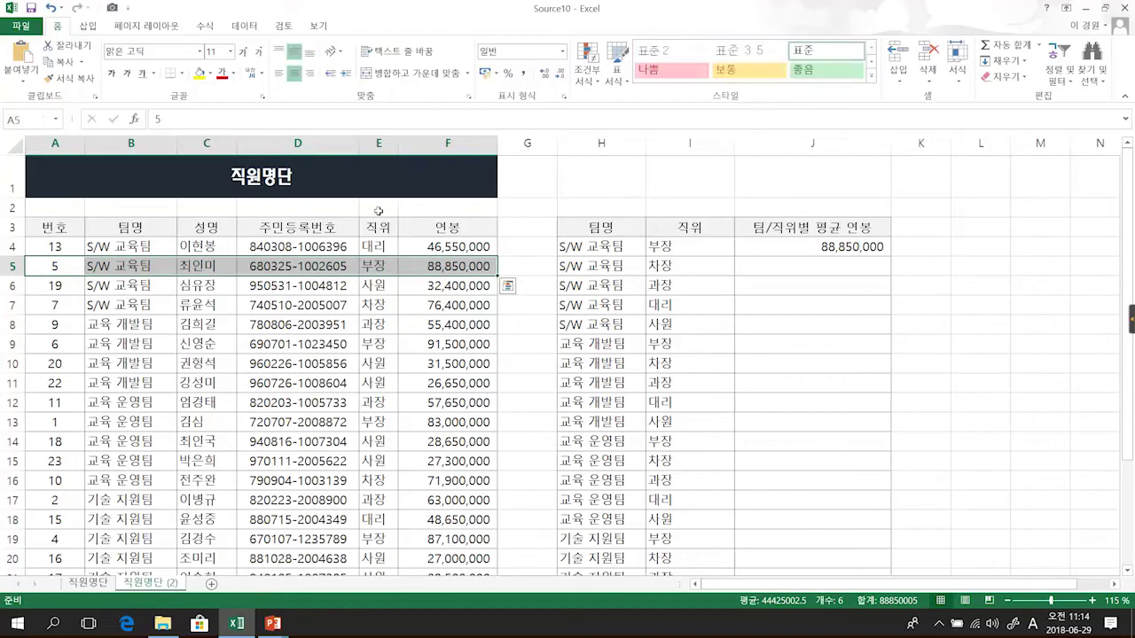
{"action": "key", "text": "ctrl+q"}
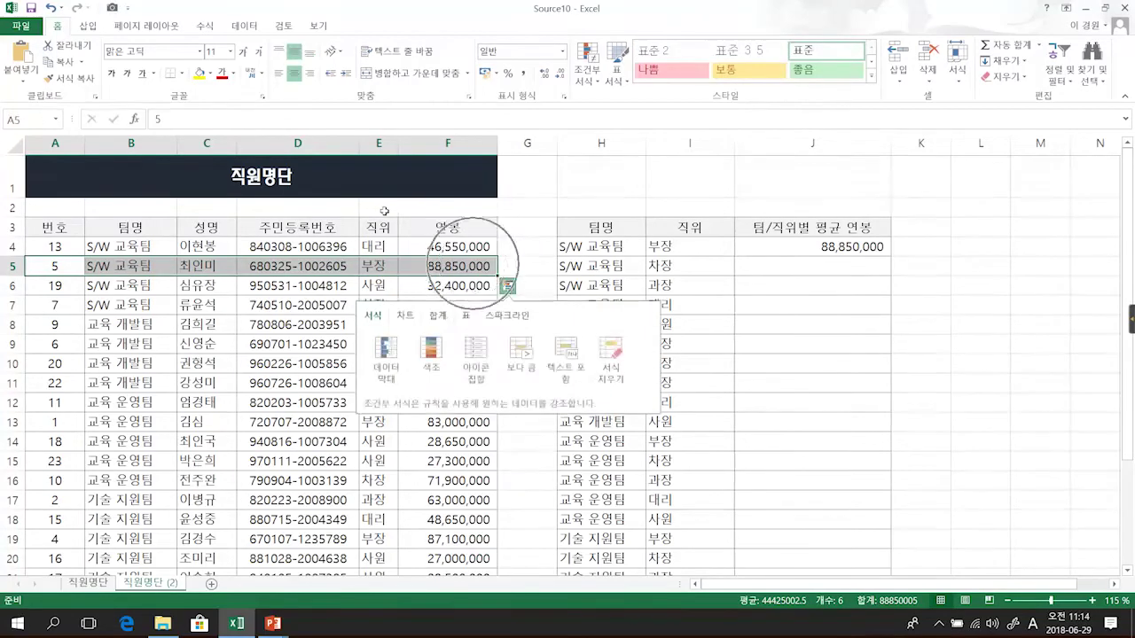
{"action": "left_click", "coordinate": [700, 199]}
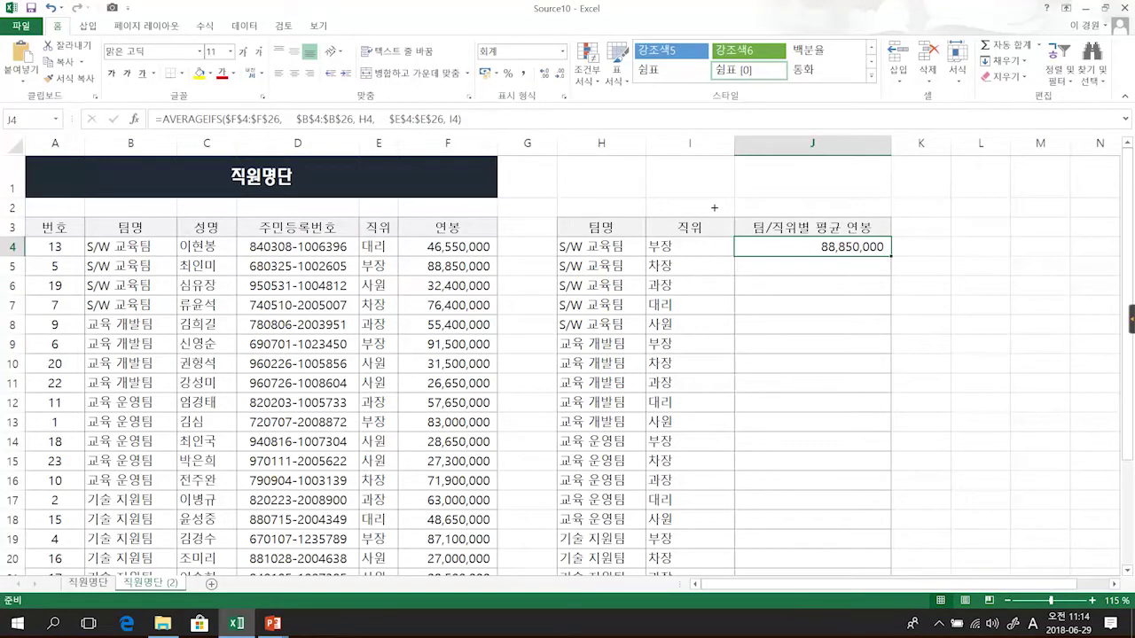
{"action": "double_click", "coordinate": [891, 255]}
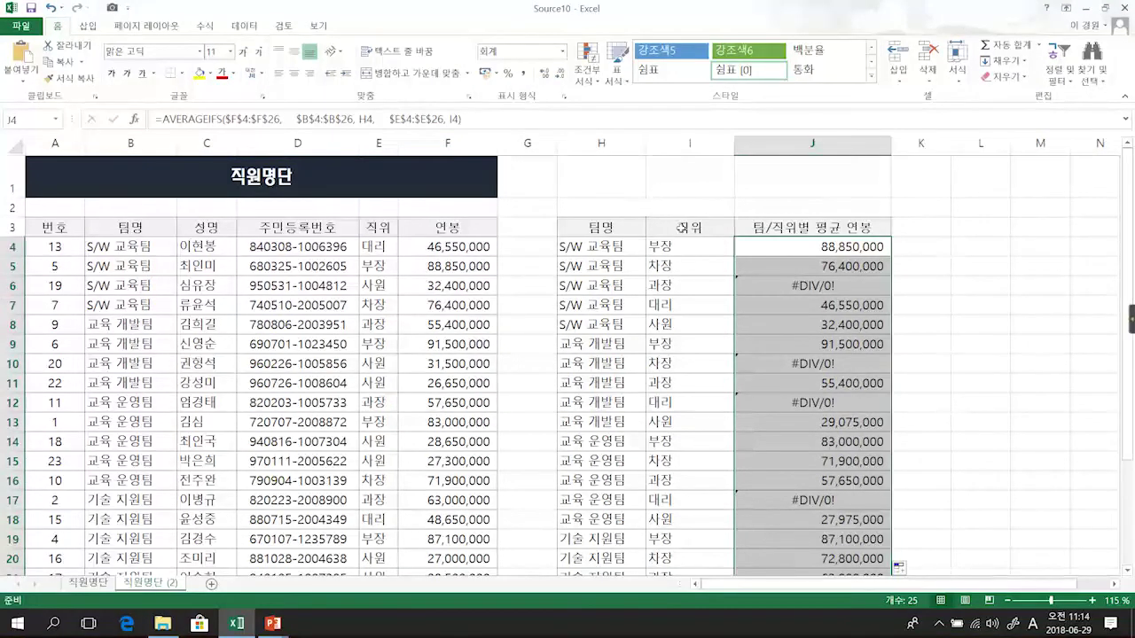
Inspect the references of the copied AVERAGEIFS formula in J5 without changing it.
{"action": "key", "text": "Down"}
{"action": "key", "text": "F2"}
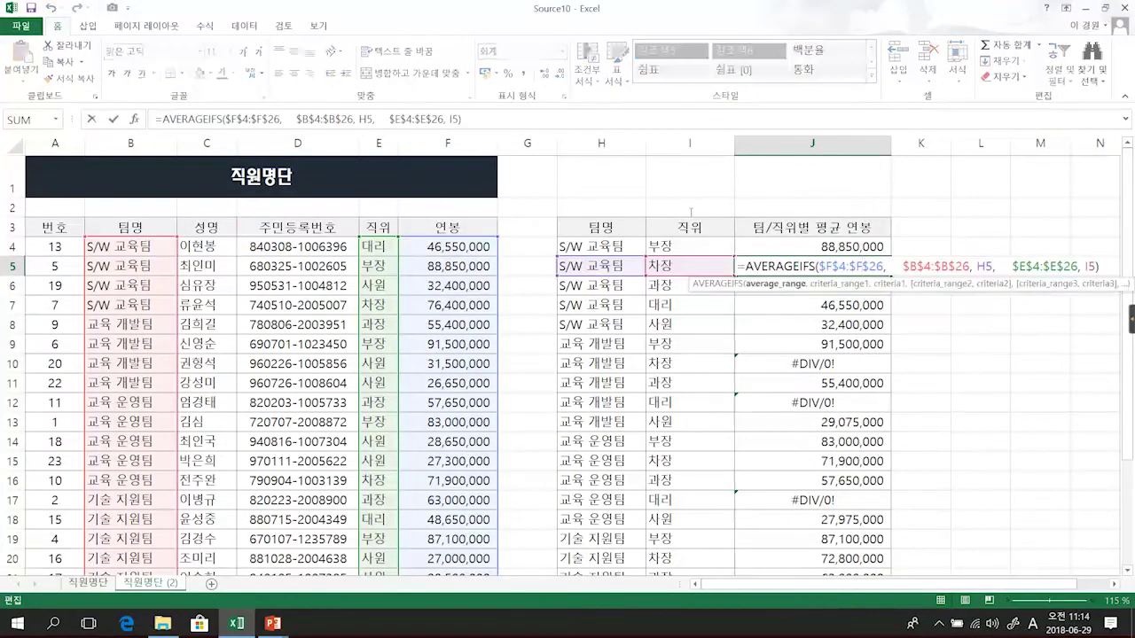
{"action": "key", "text": "Escape"}
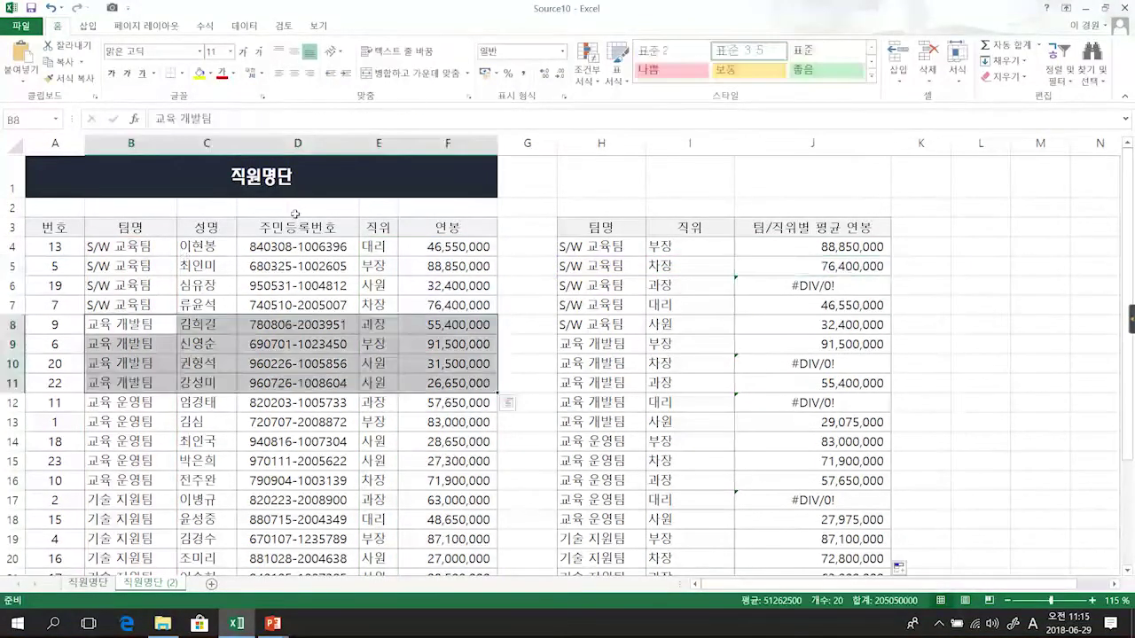
Set the 직위 in E6 to 부장 to test the averages, and undo the change.
{"action": "left_click", "coordinate": [376, 266]}
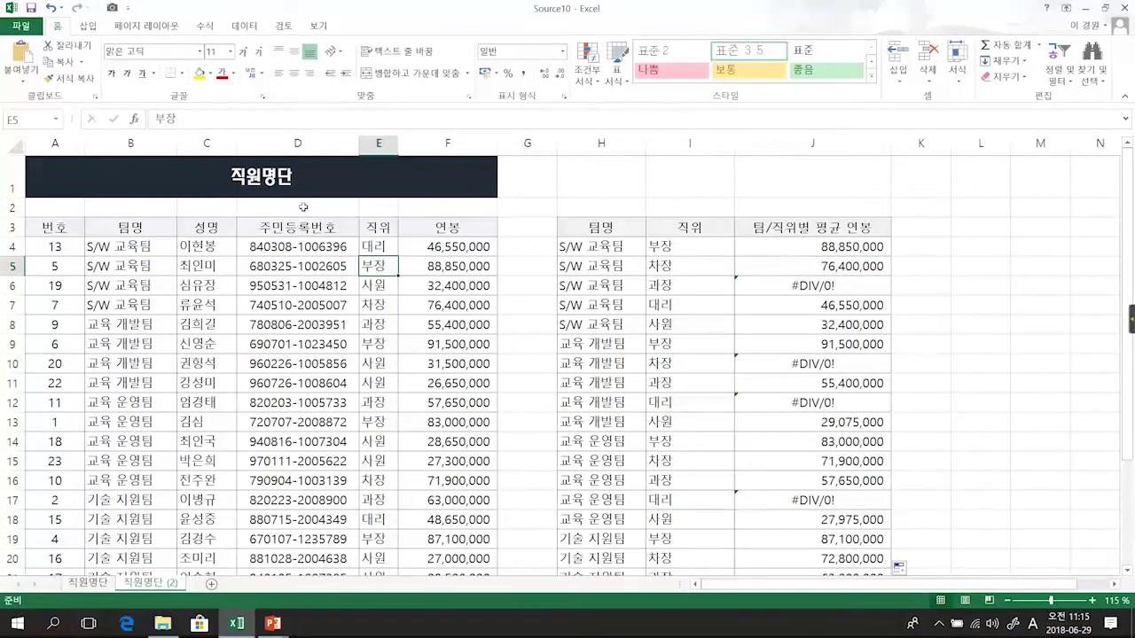
{"action": "key", "text": "Down"}
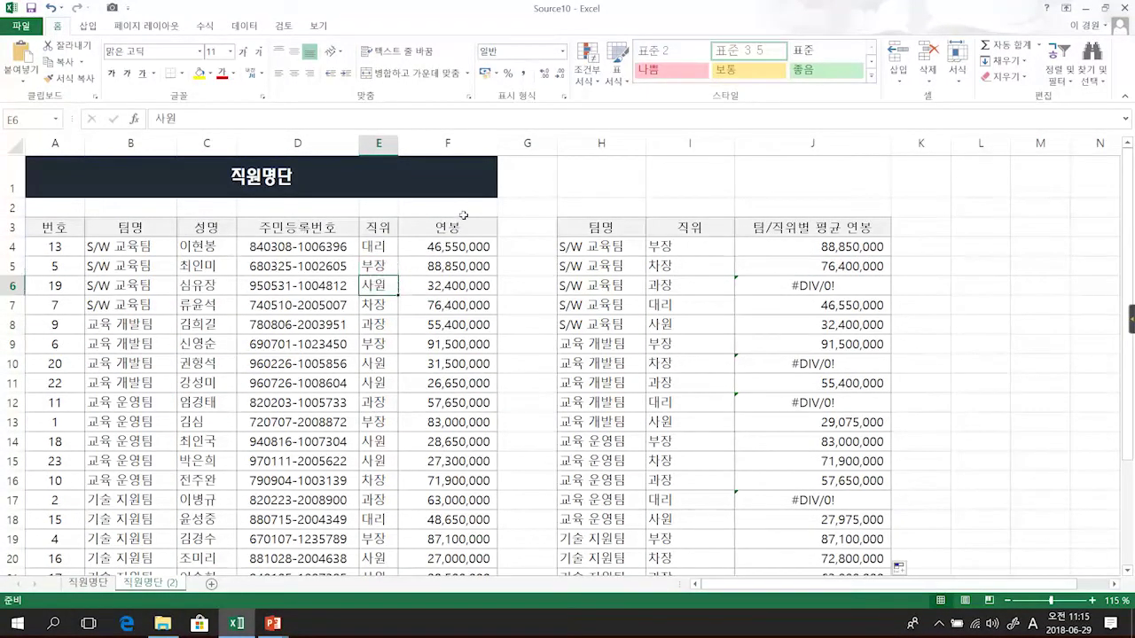
{"action": "type", "text": "QN"}
{"action": "key", "text": "BackSpace"}
{"action": "key", "text": "BackSpace"}
{"action": "type", "text": "부장"}
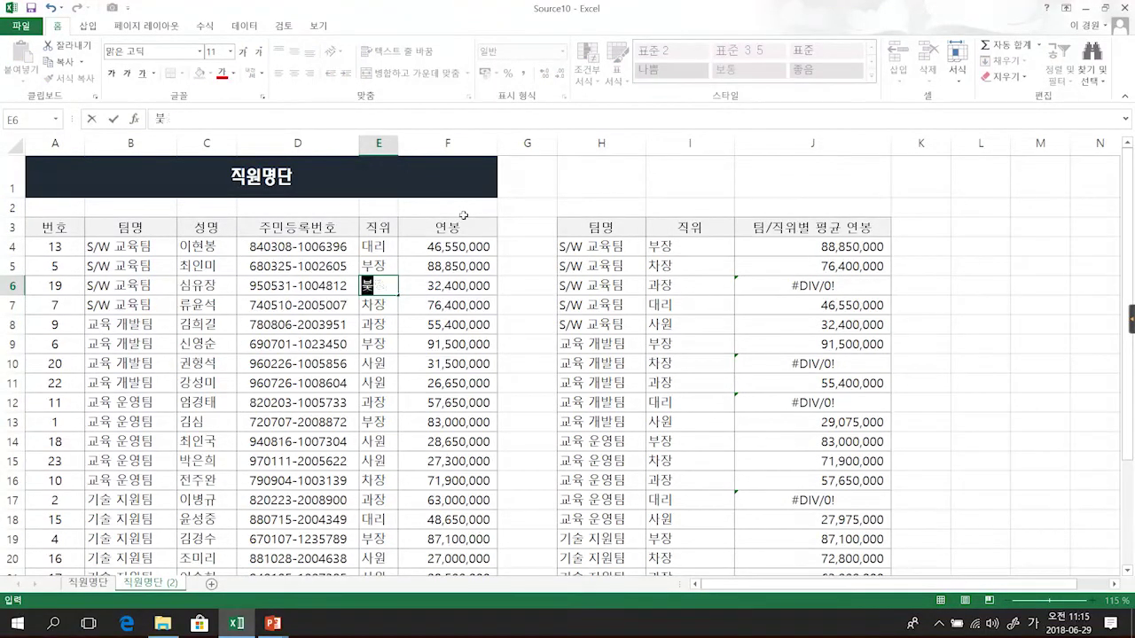
{"action": "key", "text": "Return"}
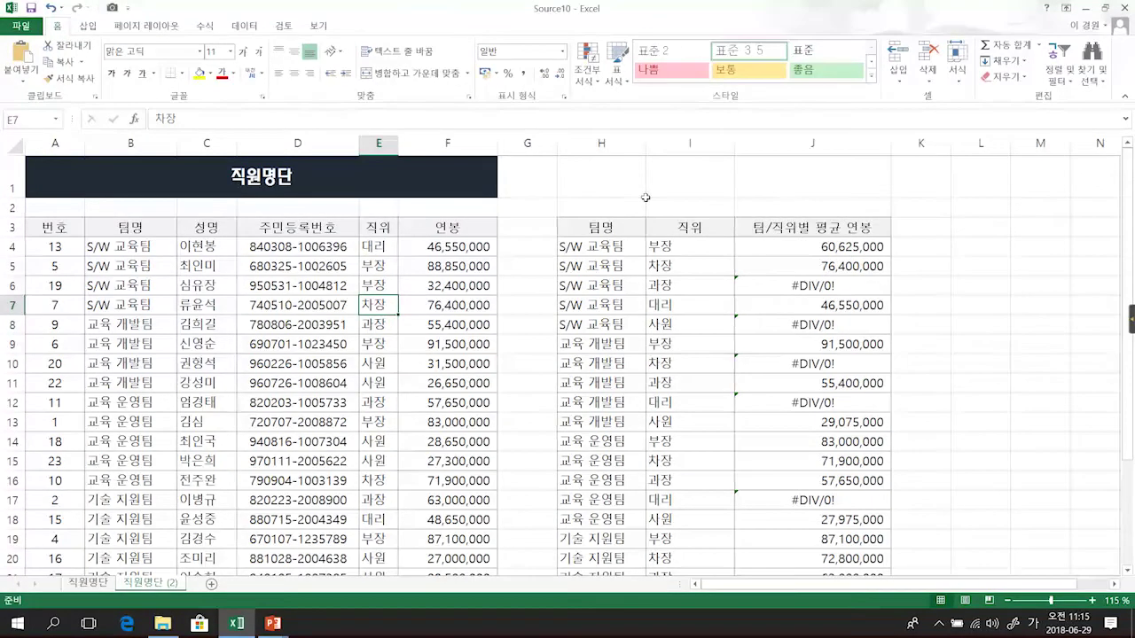
{"action": "key", "text": "ctrl+z"}
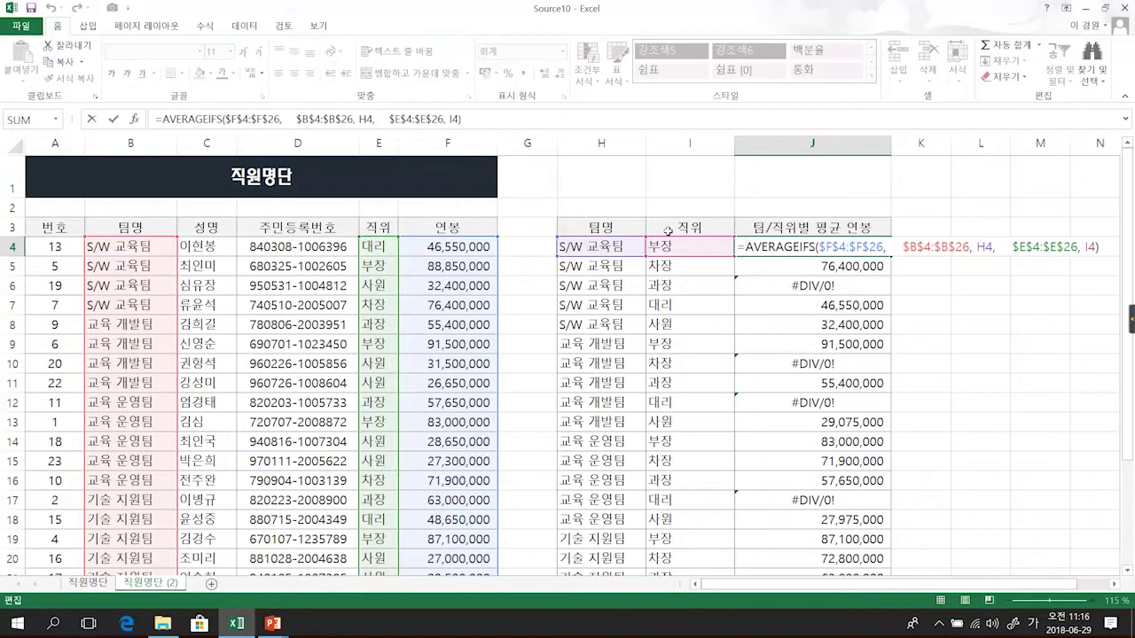
Wrap the AVERAGEIFS formula in J4 in an IFERROR function.
{"action": "key", "text": "Home"}
{"action": "key", "text": "Right"}
{"action": "type", "text": "IF"}
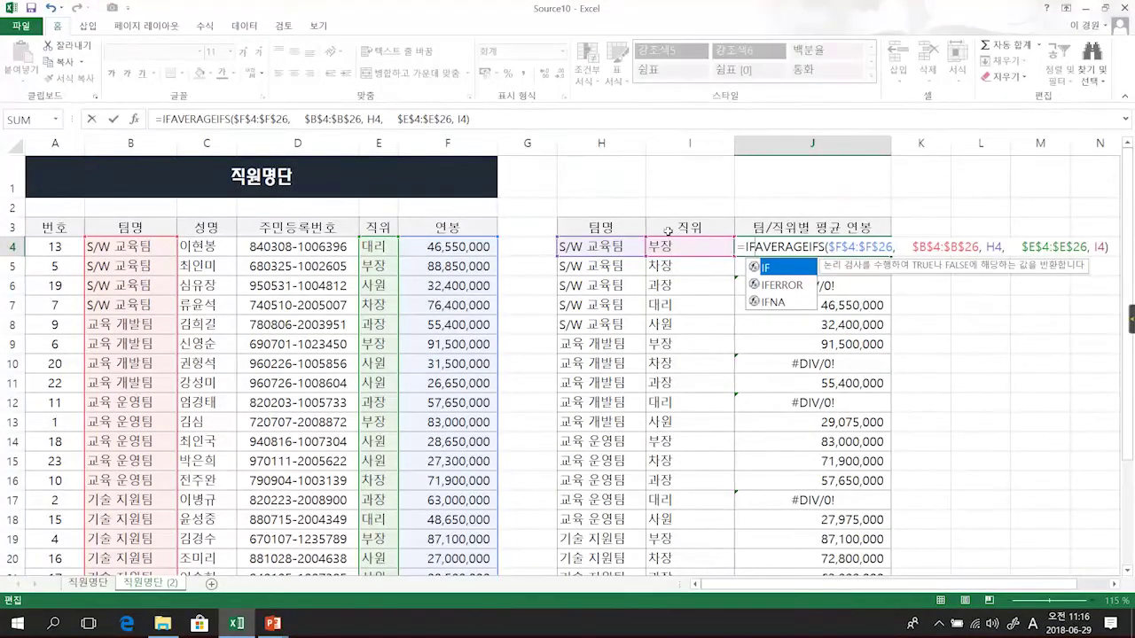
{"action": "key", "text": "Down"}
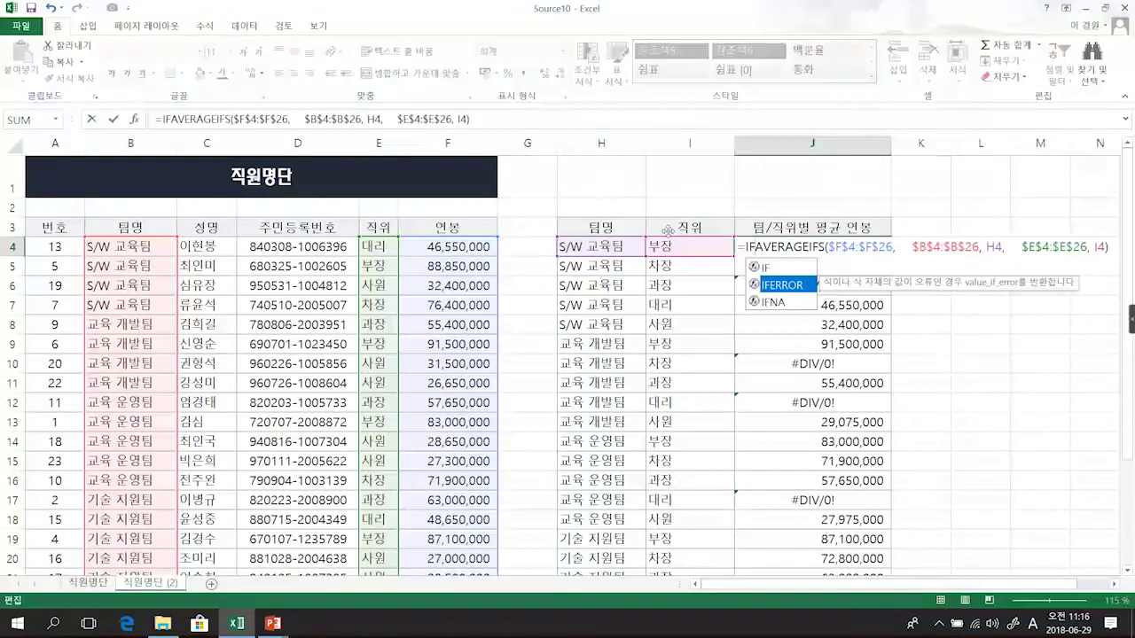
{"action": "key", "text": "Tab"}
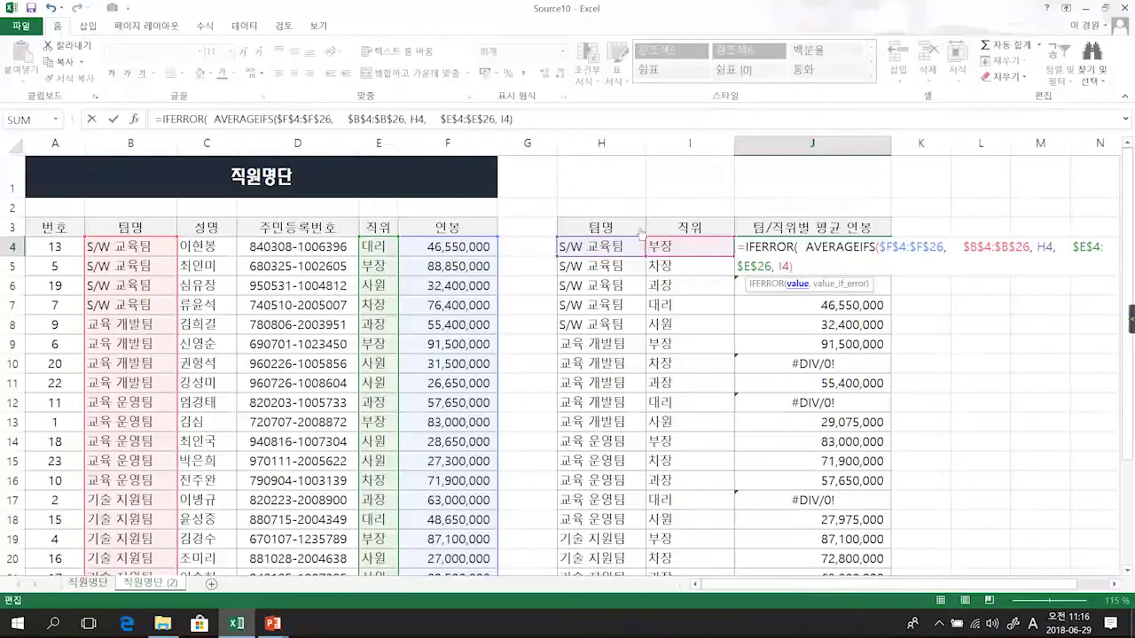
{"action": "key", "text": "ctrl+shift+End"}
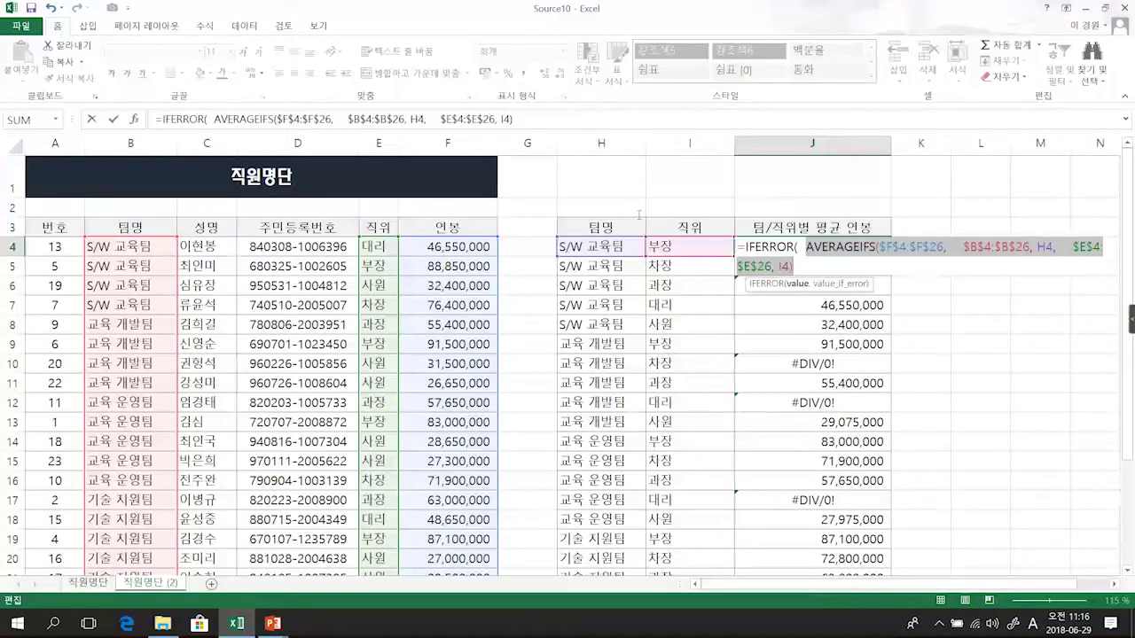
{"action": "key", "text": "Right"}
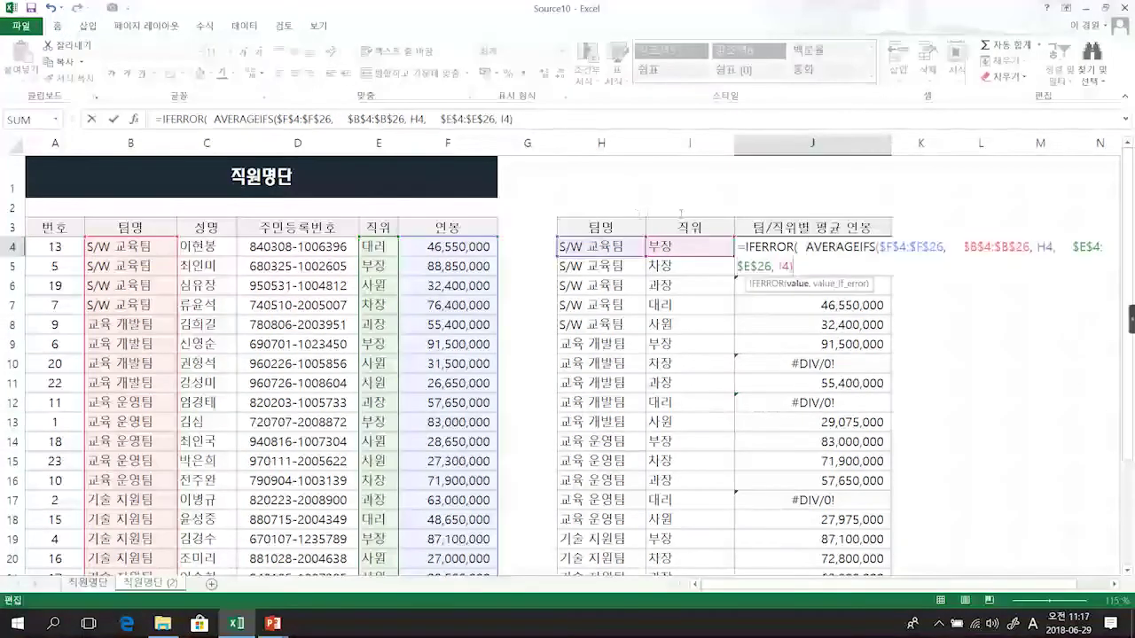
Complete the IFERROR formula in J4 with 0 as the error value, and fill it down the 팀/직위별 평균 연봉 column.
{"action": "type", "text": ","}
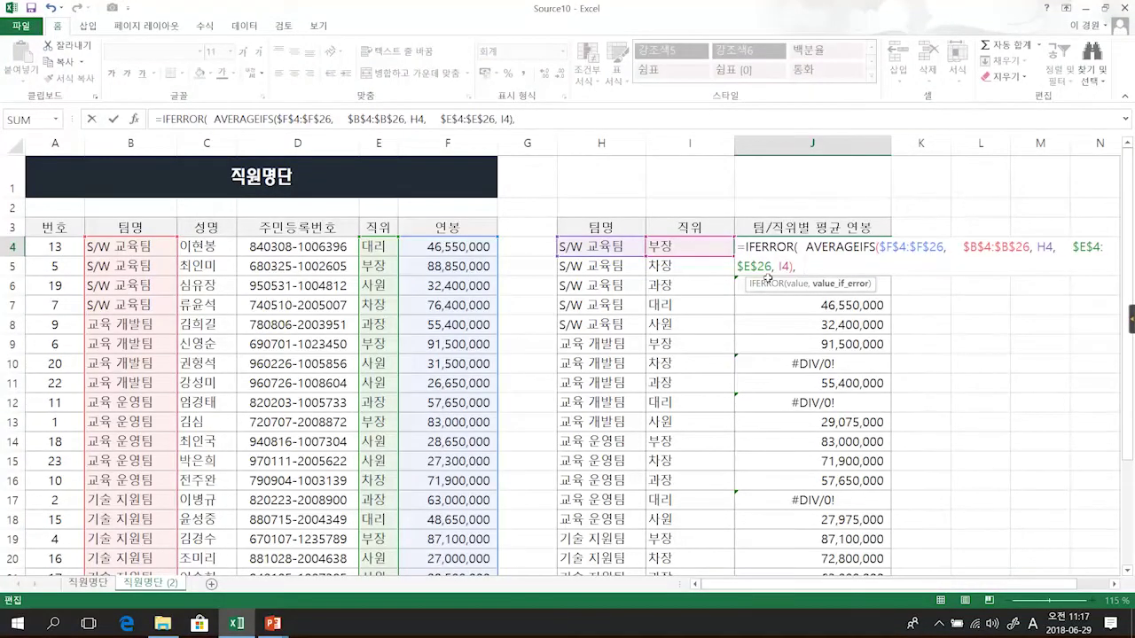
{"action": "type", "text": "0"}
{"action": "key", "text": "Return"}
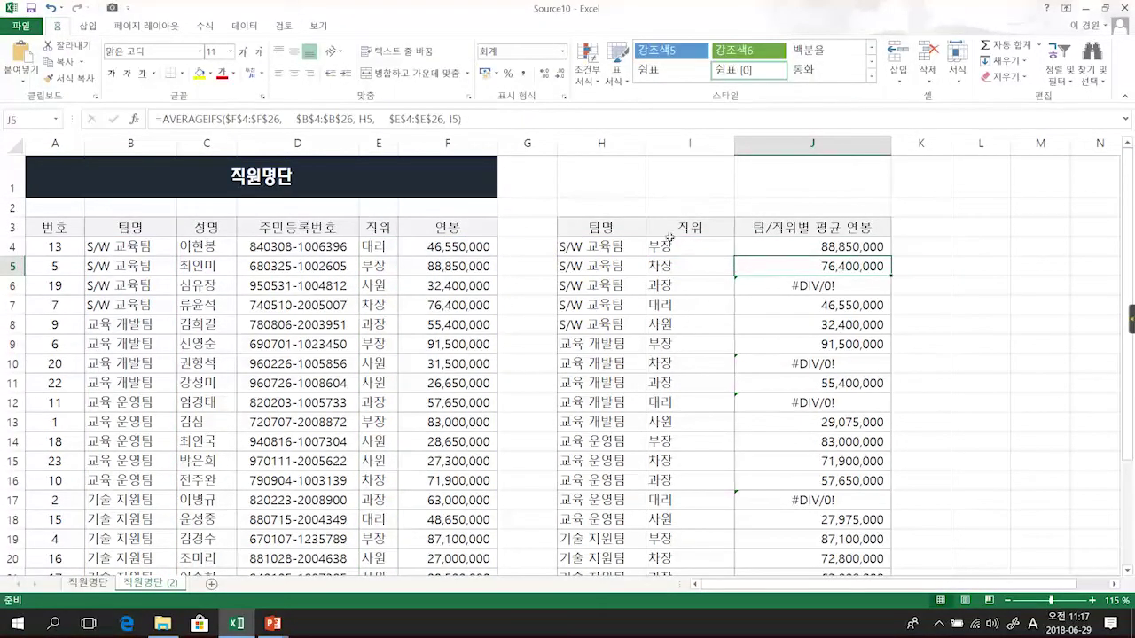
{"action": "key", "text": "Up"}
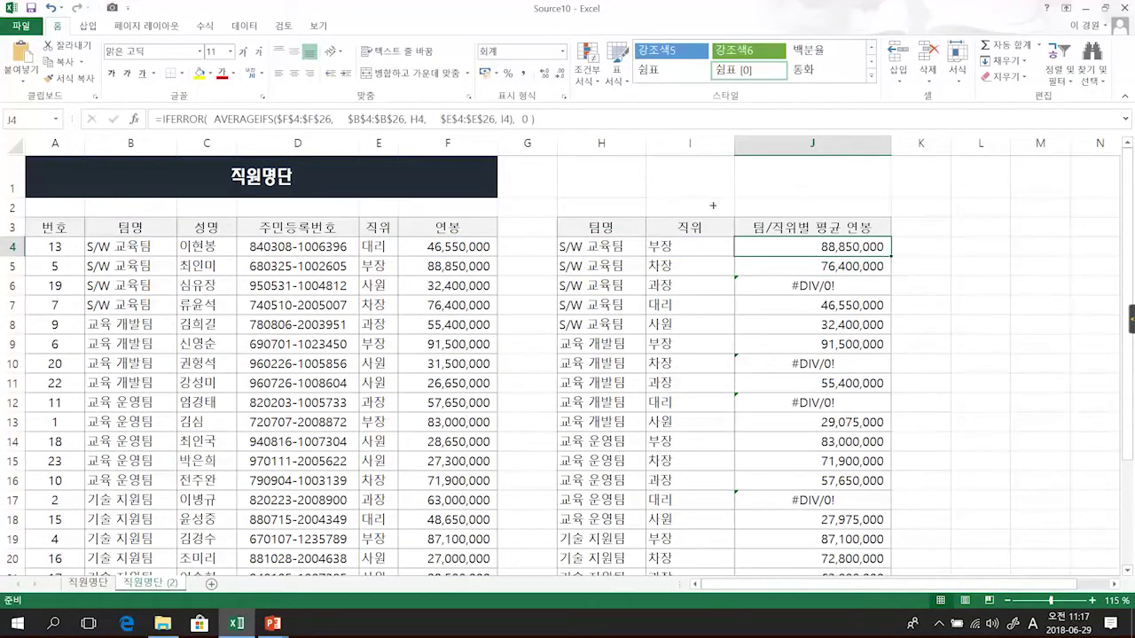
{"action": "double_click", "coordinate": [891, 257]}
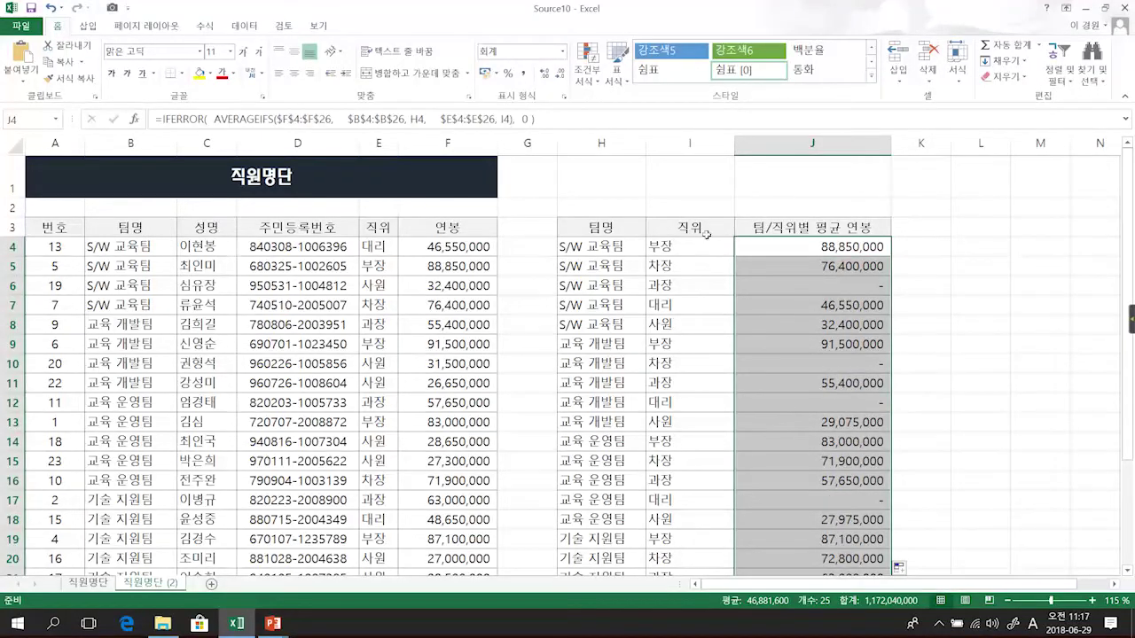
{"action": "left_click", "coordinate": [813, 286]}
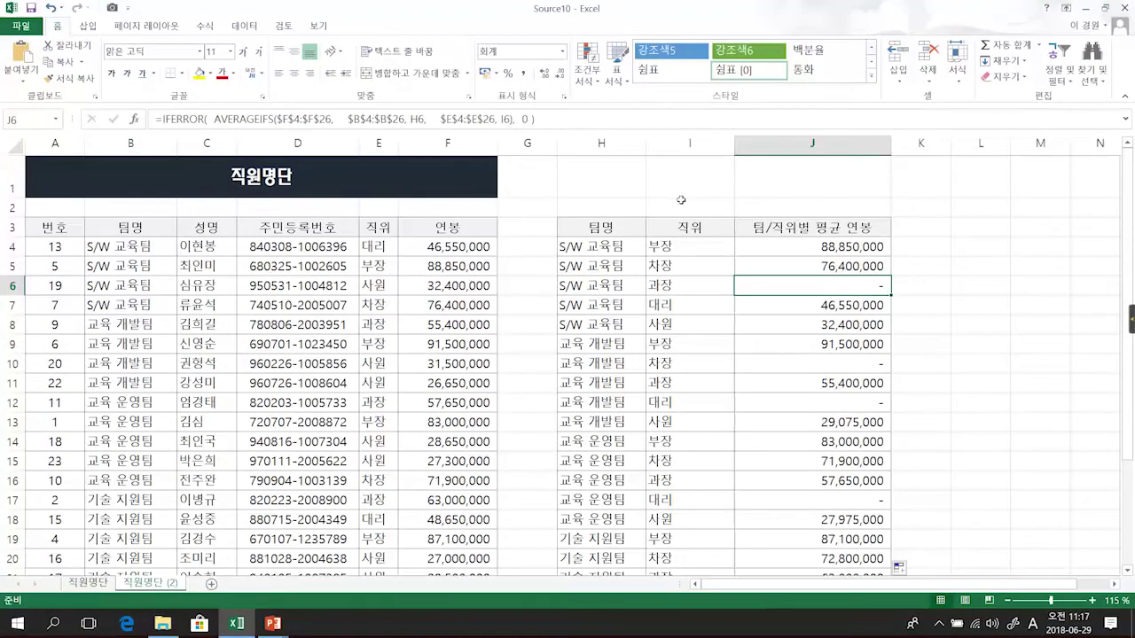
Replace the error value of the IFERROR formula in J4 with the text "대상자 없음".
{"action": "left_click", "coordinate": [812, 247]}
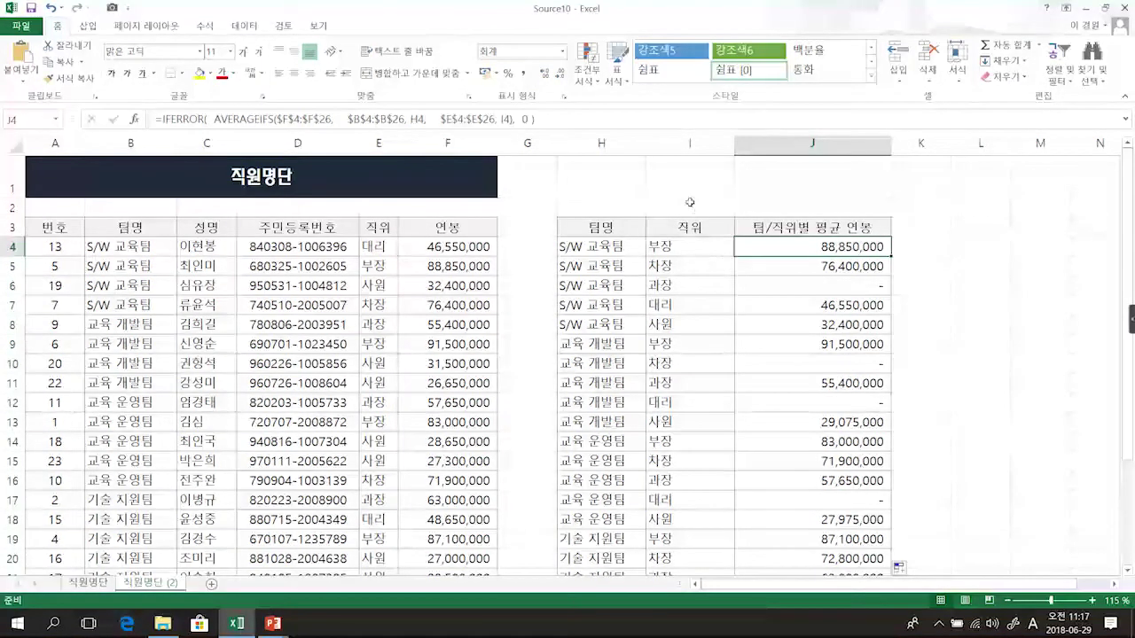
{"action": "key", "text": "F2"}
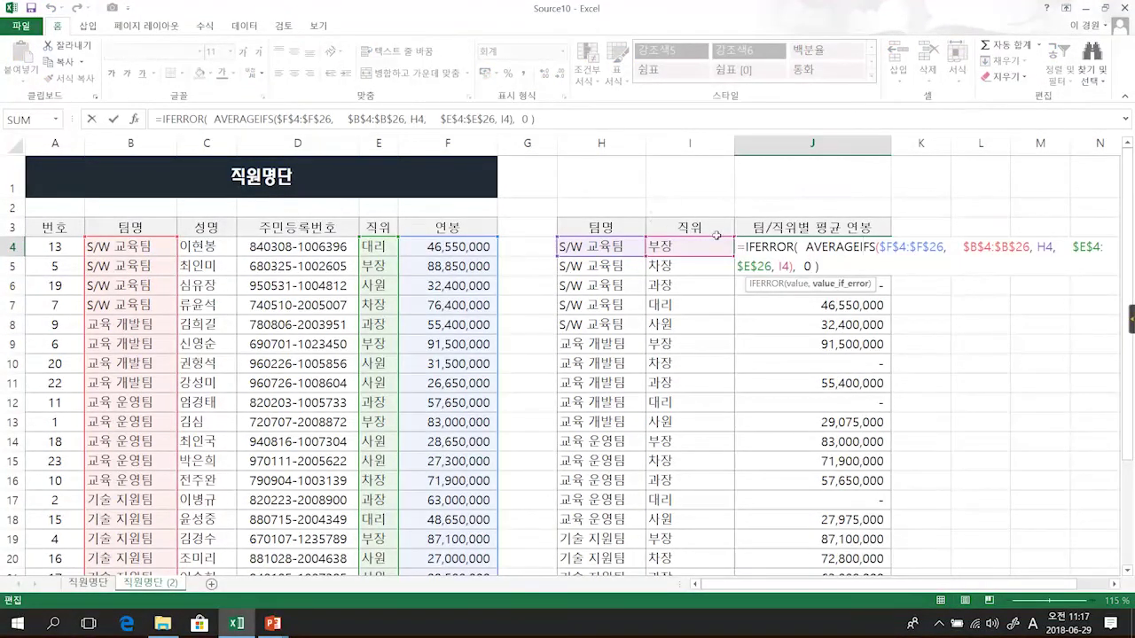
{"action": "key", "text": "BackSpace"}
{"action": "type", "text": "\"E"}
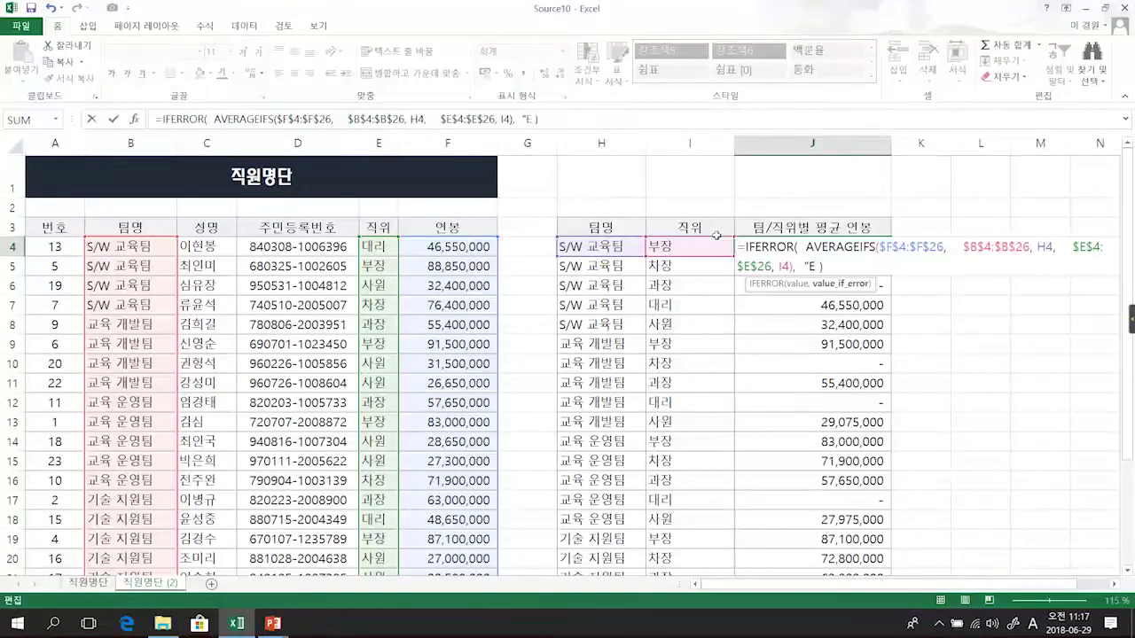
{"action": "key", "text": "Hangul"}
{"action": "type", "text": "ㄷ"}
{"action": "key", "text": "BackSpace"}
{"action": "key", "text": "BackSpace"}
{"action": "type", "text": "대상자 ㅇ없음"}
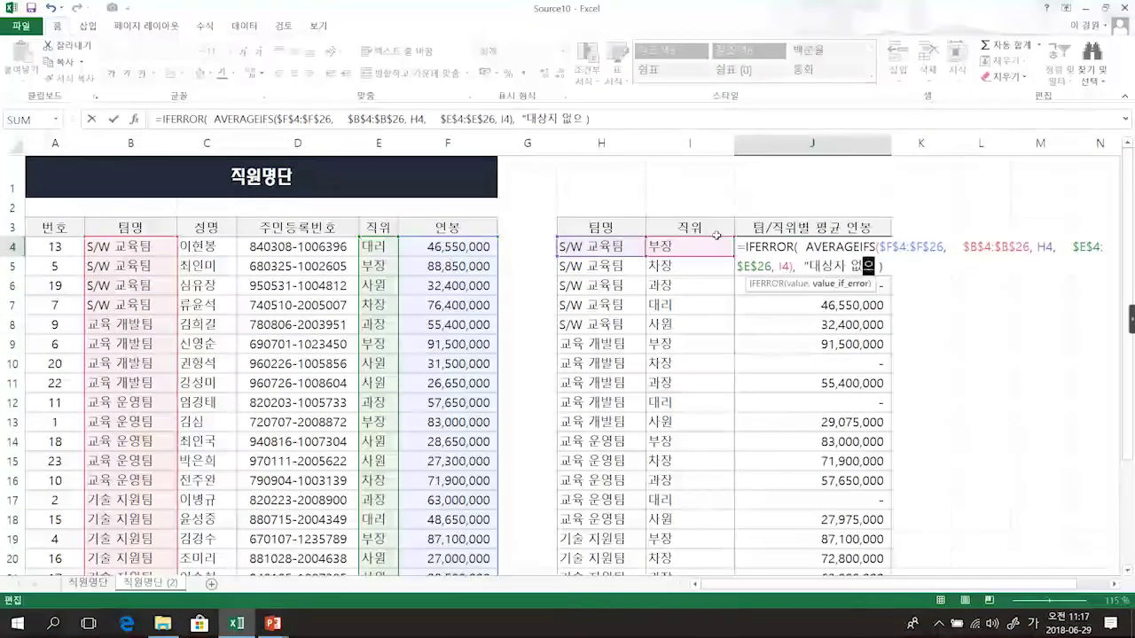
{"action": "key", "text": "Return"}
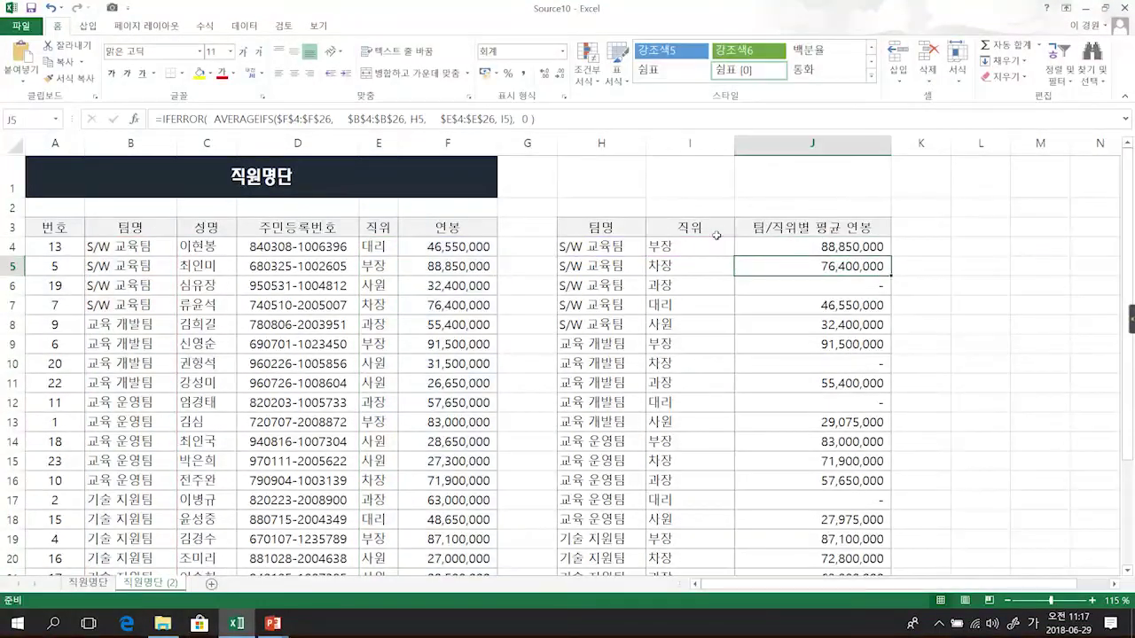
Fill the J4 formula with the "대상자 없음" error text down the 팀/직위별 평균 연봉 column.
{"action": "key", "text": "Up"}
{"action": "key", "text": "Right"}
{"action": "key", "text": "Left"}
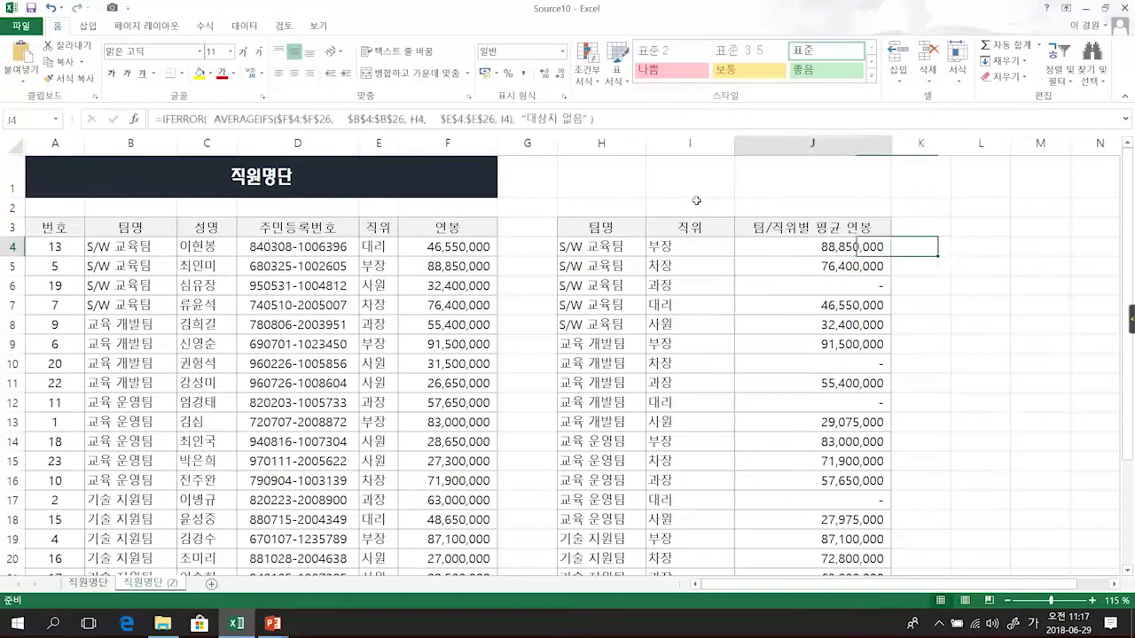
{"action": "double_click", "coordinate": [891, 257]}
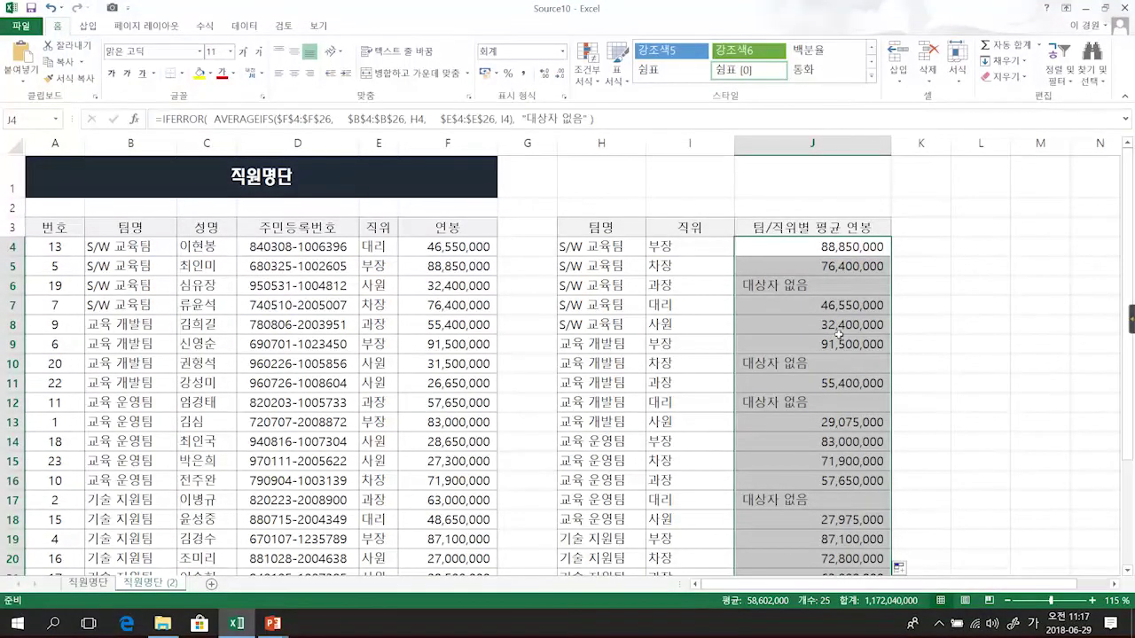
Change the IFERROR error value in J4 to an empty string "", and fill the formula down the 팀/직위별 평균 연봉 column.
{"action": "key", "text": "F2"}
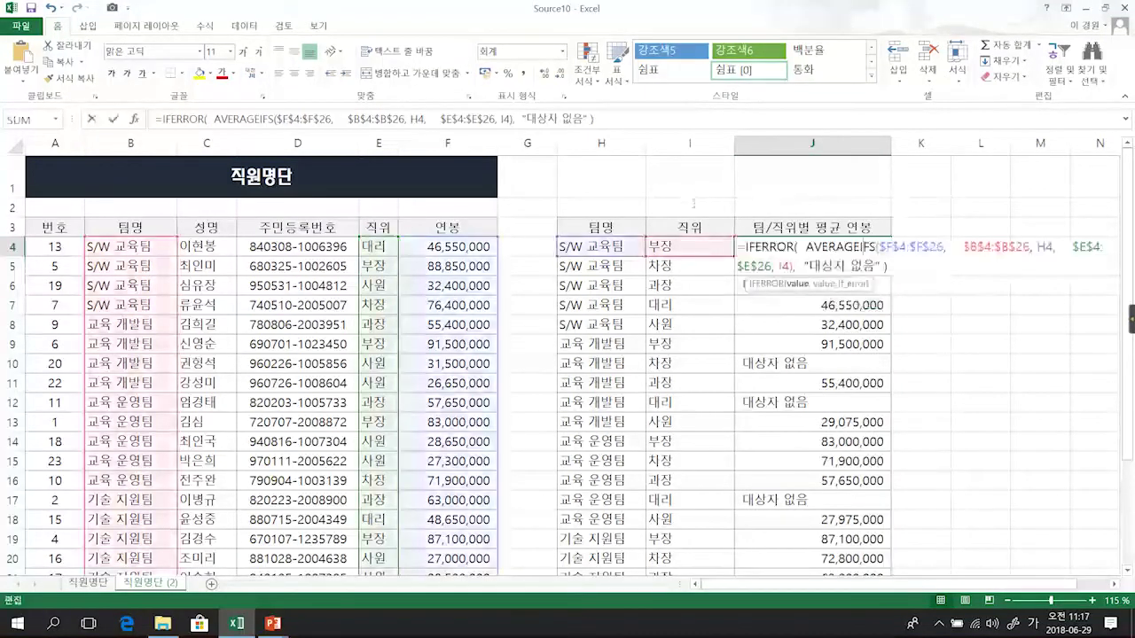
{"action": "key", "text": "BackSpace"}
{"action": "key", "text": "BackSpace"}
{"action": "key", "text": "BackSpace"}
{"action": "key", "text": "BackSpace"}
{"action": "key", "text": "BackSpace"}
{"action": "key", "text": "BackSpace"}
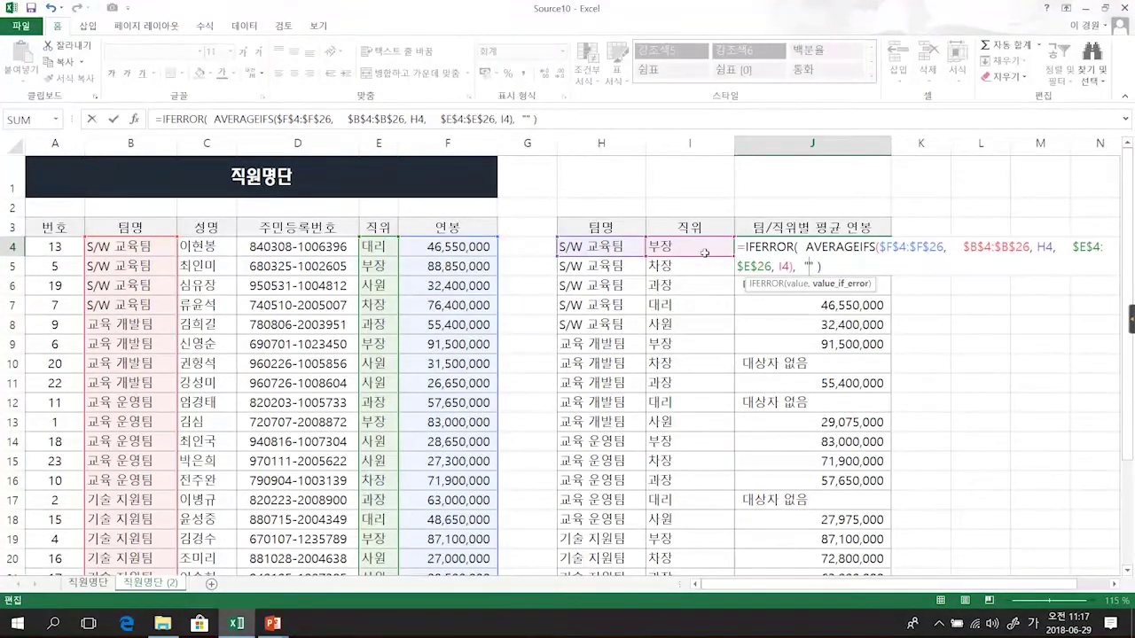
{"action": "key", "text": "ctrl+Return"}
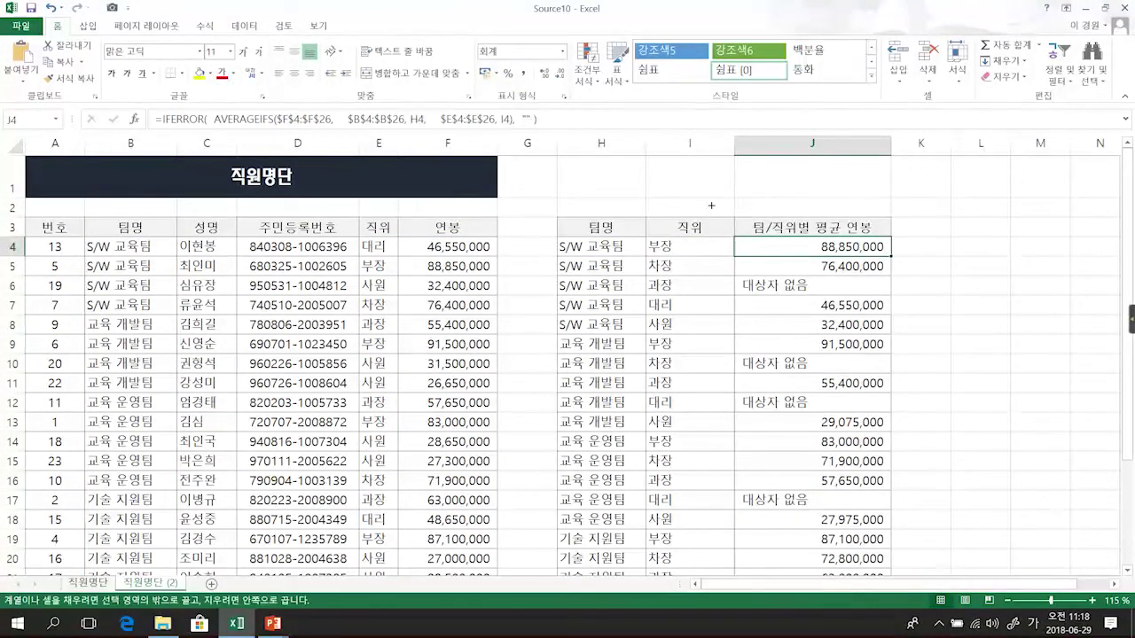
{"action": "double_click", "coordinate": [891, 257]}
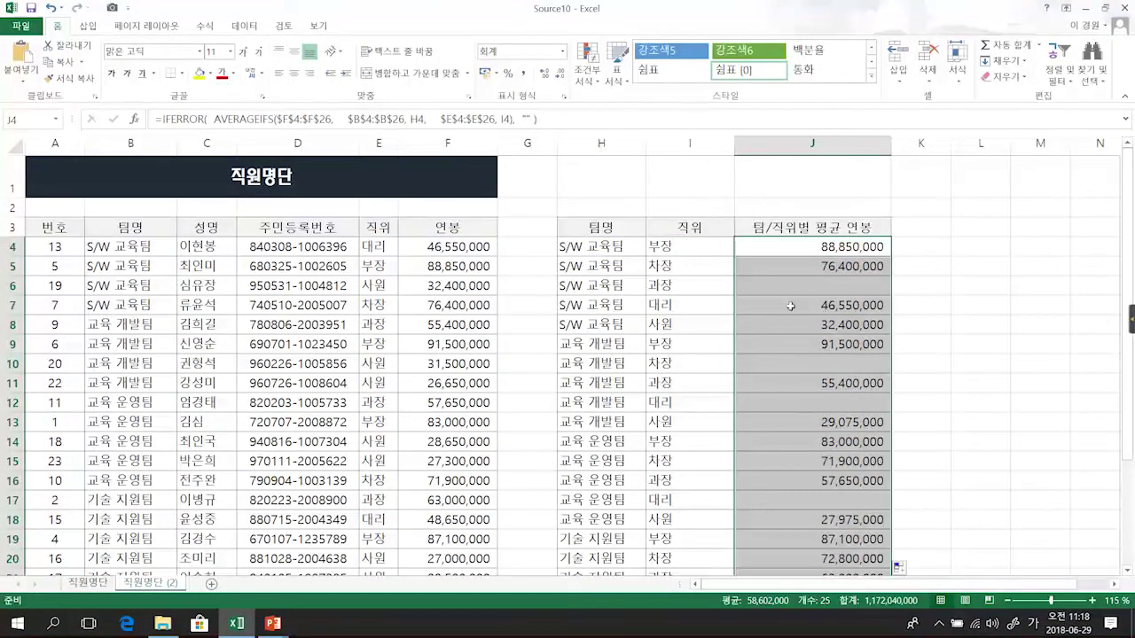
{"action": "left_click", "coordinate": [980, 422]}
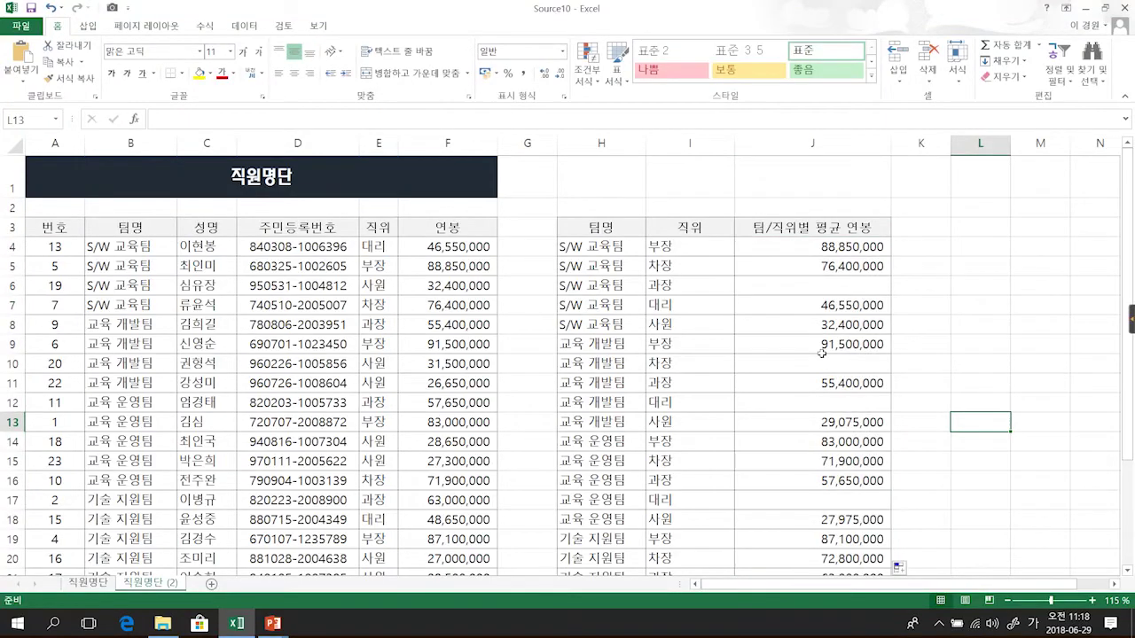